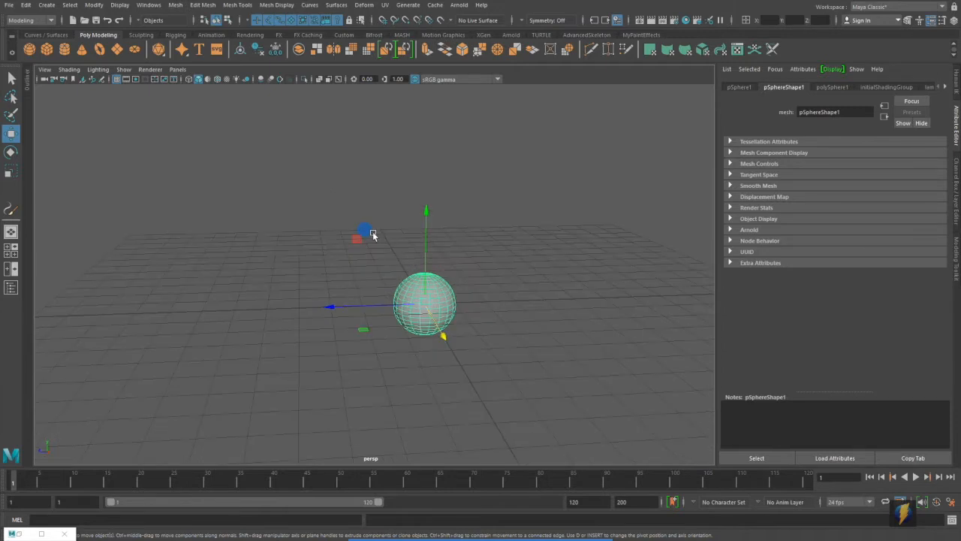
Display the sphere's transform channels and examine them along with a closer view of the sphere.
{"action": "left_click", "coordinate": [956, 184]}
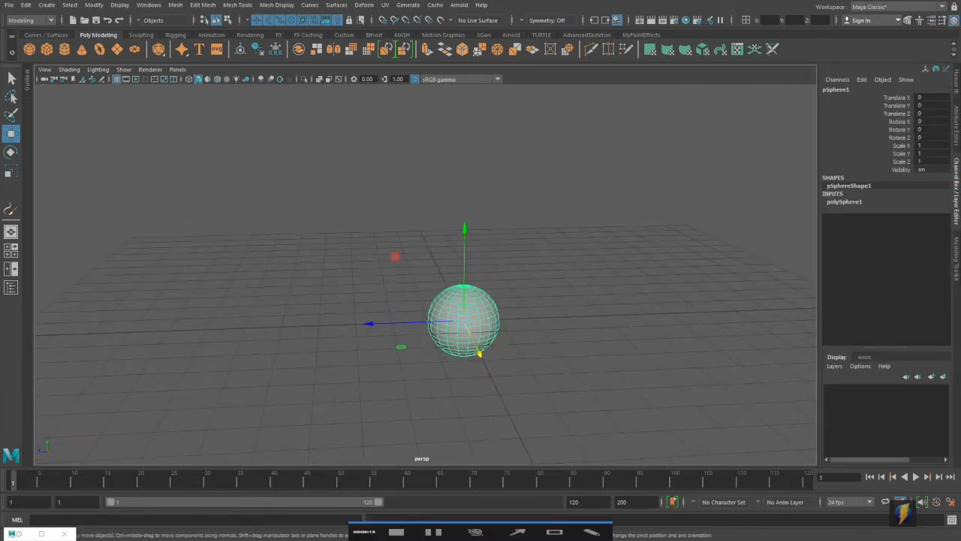
{"action": "left_click", "coordinate": [518, 532]}
{"action": "mouse_move", "coordinate": [646, 321]}
{"action": "left_mouse_down"}
{"action": "mouse_move", "coordinate": [684, 299]}
{"action": "mouse_move", "coordinate": [862, 111]}
{"action": "mouse_move", "coordinate": [895, 116]}
{"action": "mouse_move", "coordinate": [888, 98]}
{"action": "mouse_move", "coordinate": [893, 106]}
{"action": "mouse_move", "coordinate": [867, 116]}
{"action": "mouse_move", "coordinate": [902, 123]}
{"action": "mouse_move", "coordinate": [891, 162]}
{"action": "left_mouse_up"}
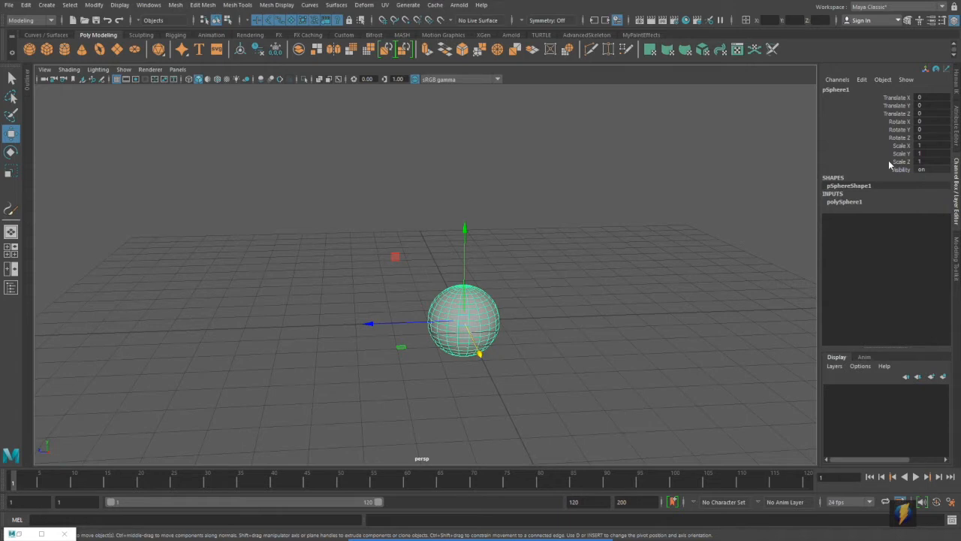
{"action": "middle_click_drag", "start_coordinate": [696, 285], "coordinate": [625, 280], "text": "alt"}
{"action": "right_click_drag", "start_coordinate": [481, 258], "coordinate": [516, 252], "text": "alt"}
{"action": "middle_click_drag", "start_coordinate": [519, 248], "coordinate": [554, 233], "text": "alt"}
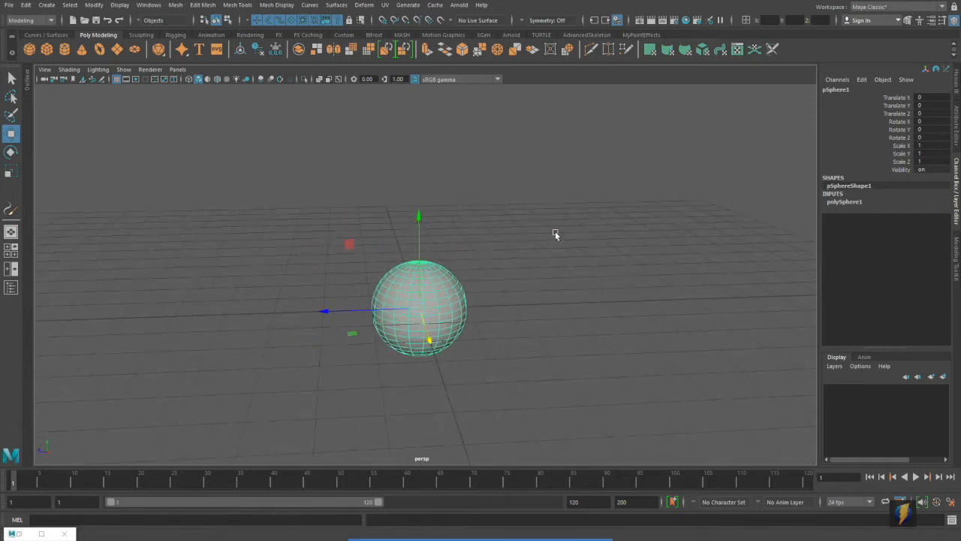
{"action": "left_click", "coordinate": [516, 521]}
{"action": "mouse_move", "coordinate": [558, 269]}
{"action": "left_mouse_down"}
{"action": "mouse_move", "coordinate": [859, 112]}
{"action": "mouse_move", "coordinate": [895, 150]}
{"action": "mouse_move", "coordinate": [676, 61]}
{"action": "mouse_move", "coordinate": [481, 285]}
{"action": "mouse_move", "coordinate": [479, 316]}
{"action": "left_mouse_up"}
{"action": "scroll", "coordinate": [481, 315], "scroll_direction": "up", "scroll_amount": 5}
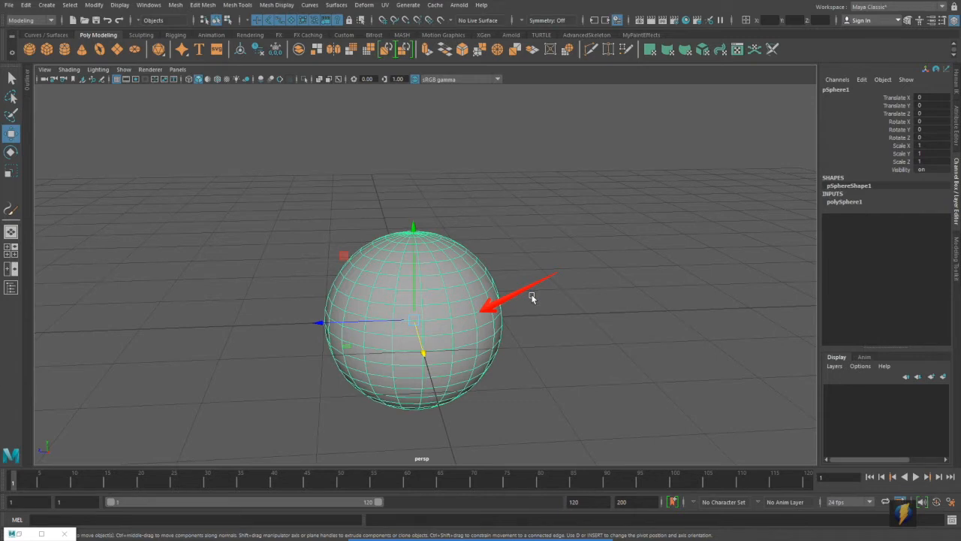
Create a new Lambert material in the Hypershade for the selected sphere, keeping the sphere in sight.
{"action": "left_click", "coordinate": [688, 23]}
{"action": "left_click_drag", "start_coordinate": [579, 318], "coordinate": [731, 172]}
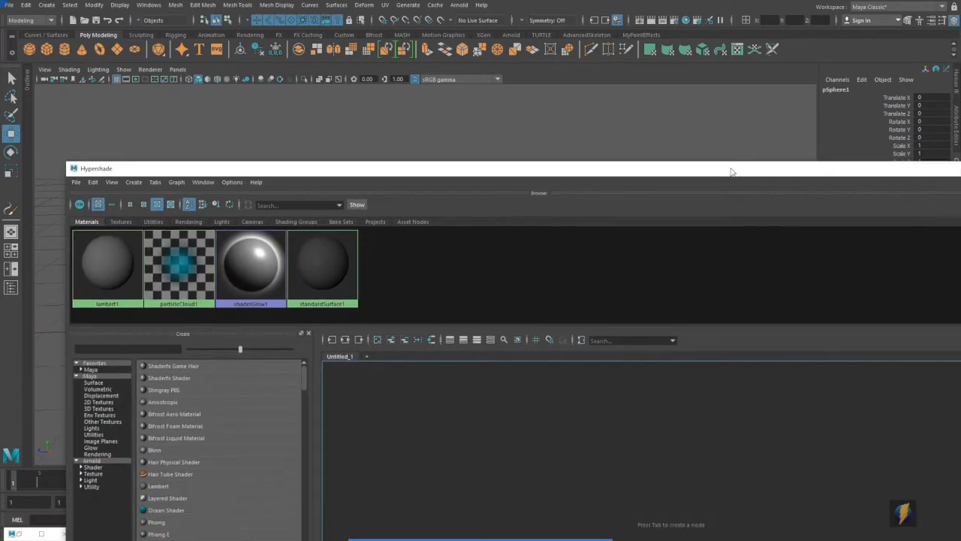
{"action": "left_click", "coordinate": [159, 486]}
{"action": "left_click_drag", "start_coordinate": [268, 173], "coordinate": [317, 405]}
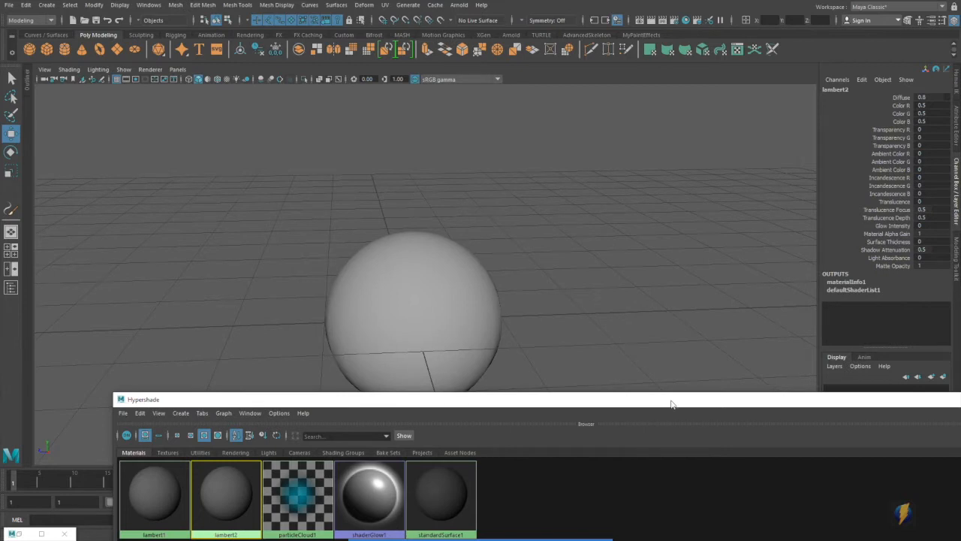
{"action": "left_click_drag", "start_coordinate": [673, 404], "coordinate": [450, 387]}
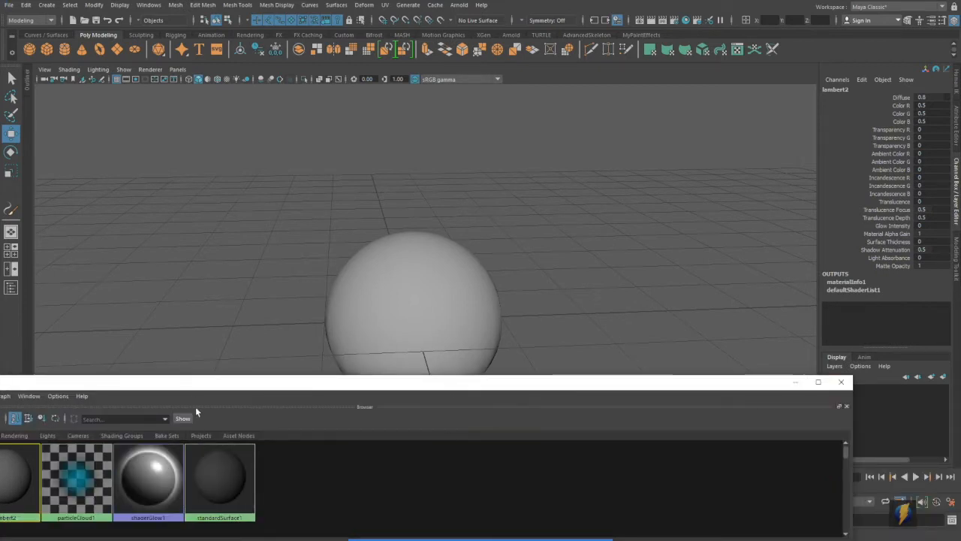
{"action": "left_click_drag", "start_coordinate": [189, 388], "coordinate": [309, 367]}
Open the attributes of the new lambert2 material, minimize the Hypershade and set the material's color to red.
{"action": "double_click", "coordinate": [128, 454]}
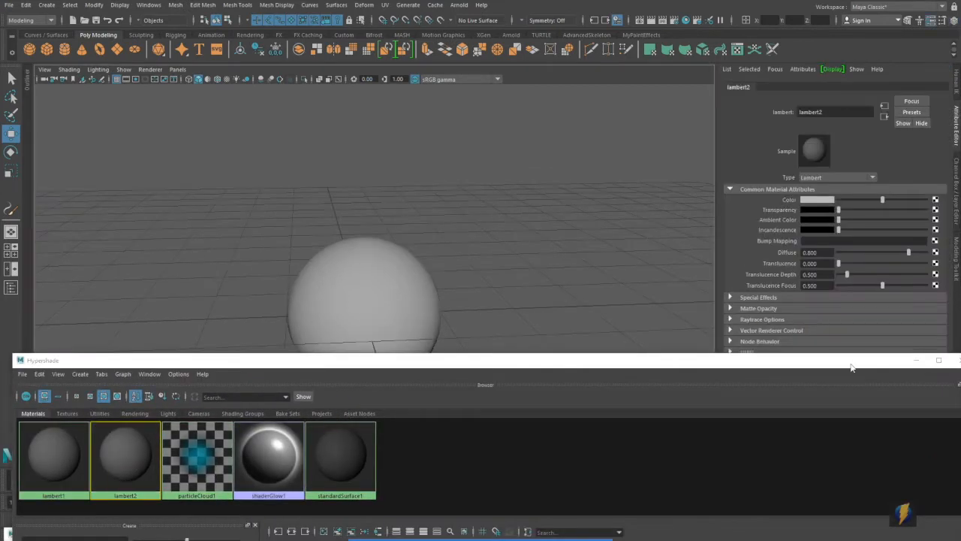
{"action": "left_click", "coordinate": [918, 361]}
{"action": "left_click", "coordinate": [826, 201]}
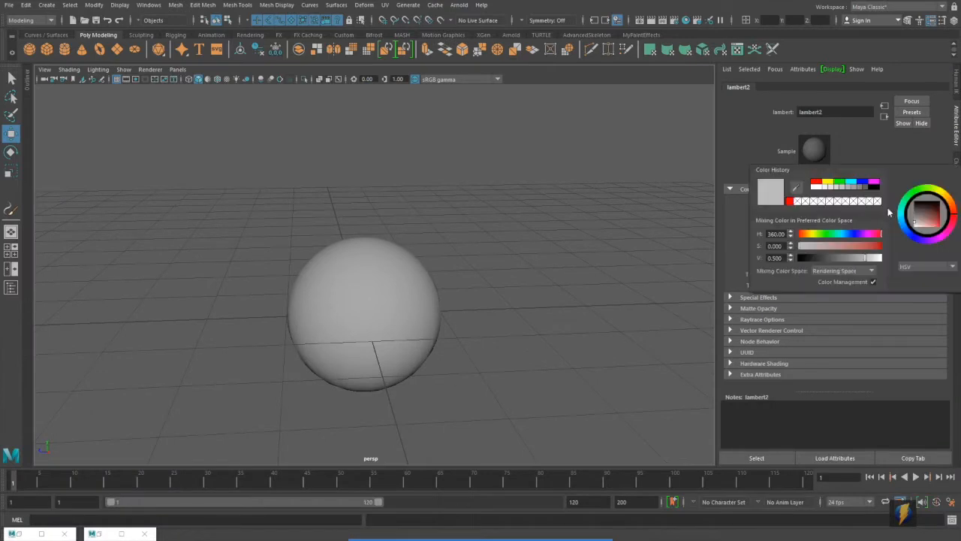
{"action": "left_click", "coordinate": [816, 182]}
{"action": "left_click_drag", "start_coordinate": [476, 252], "coordinate": [382, 279], "text": "alt"}
{"action": "right_click_drag", "start_coordinate": [383, 282], "coordinate": [429, 279], "text": "alt"}
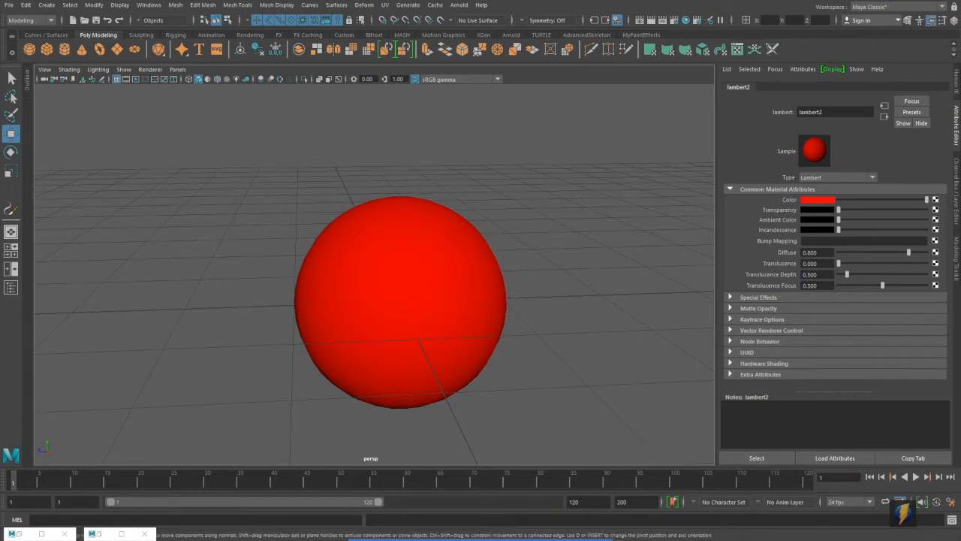
Try white and a yellow-orange with a hue of 36.024 as the material's color.
{"action": "mouse_move", "coordinate": [572, 306]}
{"action": "left_mouse_down"}
{"action": "mouse_move", "coordinate": [762, 206]}
{"action": "mouse_move", "coordinate": [779, 295]}
{"action": "mouse_move", "coordinate": [756, 217]}
{"action": "left_mouse_up"}
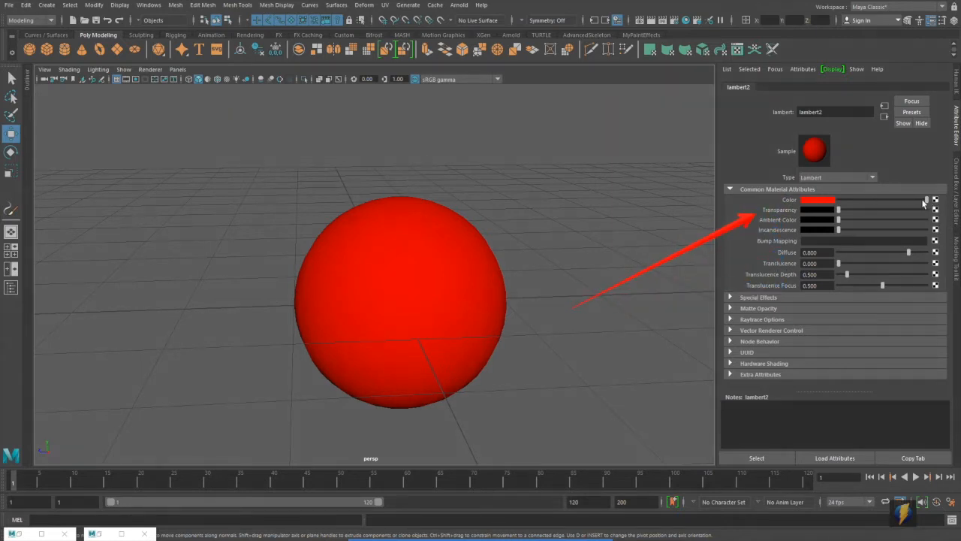
{"action": "mouse_move", "coordinate": [926, 201]}
{"action": "left_mouse_down"}
{"action": "mouse_move", "coordinate": [834, 203]}
{"action": "mouse_move", "coordinate": [853, 213]}
{"action": "mouse_move", "coordinate": [928, 200]}
{"action": "left_mouse_up"}
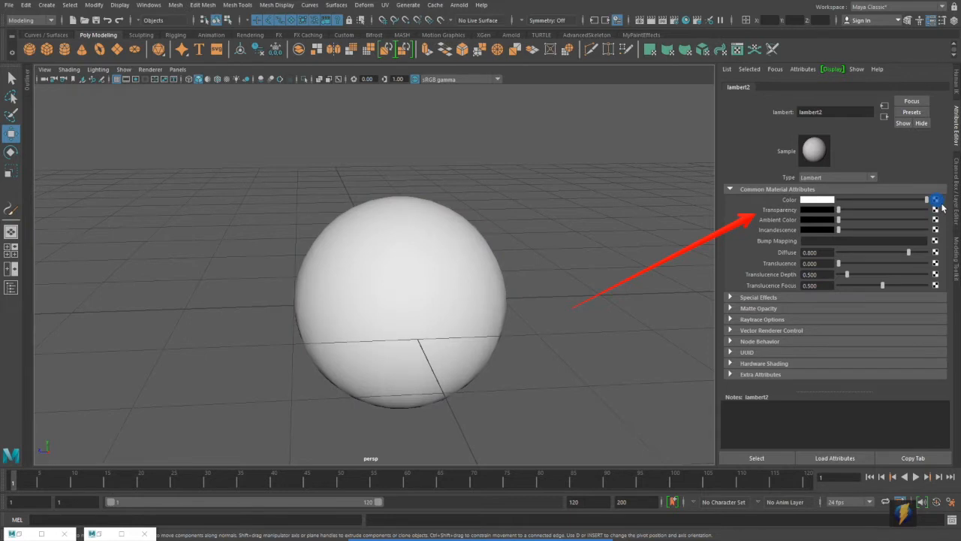
{"action": "left_click", "coordinate": [824, 203]}
{"action": "left_click", "coordinate": [816, 184]}
{"action": "mouse_move", "coordinate": [945, 201]}
{"action": "left_mouse_down"}
{"action": "mouse_move", "coordinate": [950, 224]}
{"action": "mouse_move", "coordinate": [906, 229]}
{"action": "mouse_move", "coordinate": [915, 192]}
{"action": "mouse_move", "coordinate": [954, 207]}
{"action": "mouse_move", "coordinate": [935, 238]}
{"action": "mouse_move", "coordinate": [901, 214]}
{"action": "mouse_move", "coordinate": [942, 190]}
{"action": "mouse_move", "coordinate": [913, 210]}
{"action": "mouse_move", "coordinate": [935, 238]}
{"action": "mouse_move", "coordinate": [950, 203]}
{"action": "left_mouse_up"}
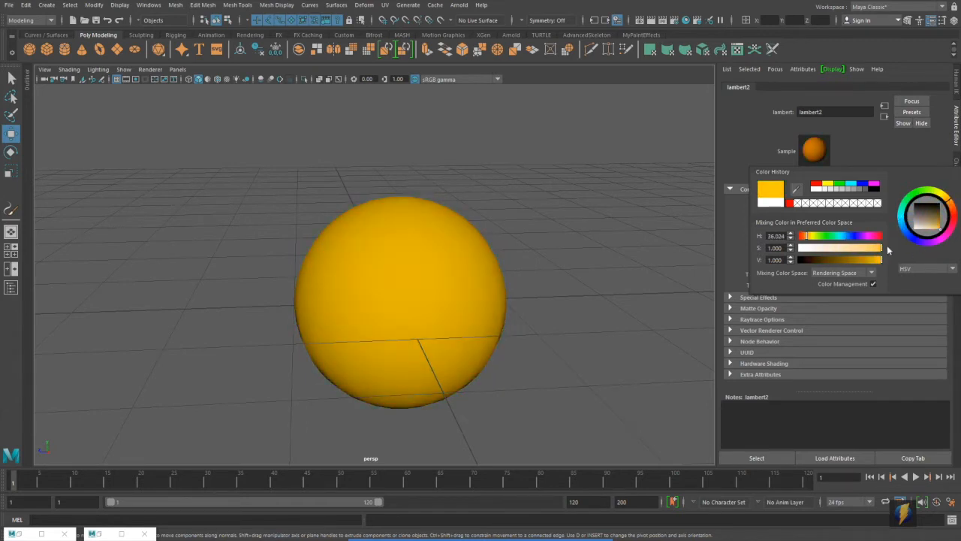
{"action": "left_click_drag", "start_coordinate": [881, 250], "coordinate": [894, 266]}
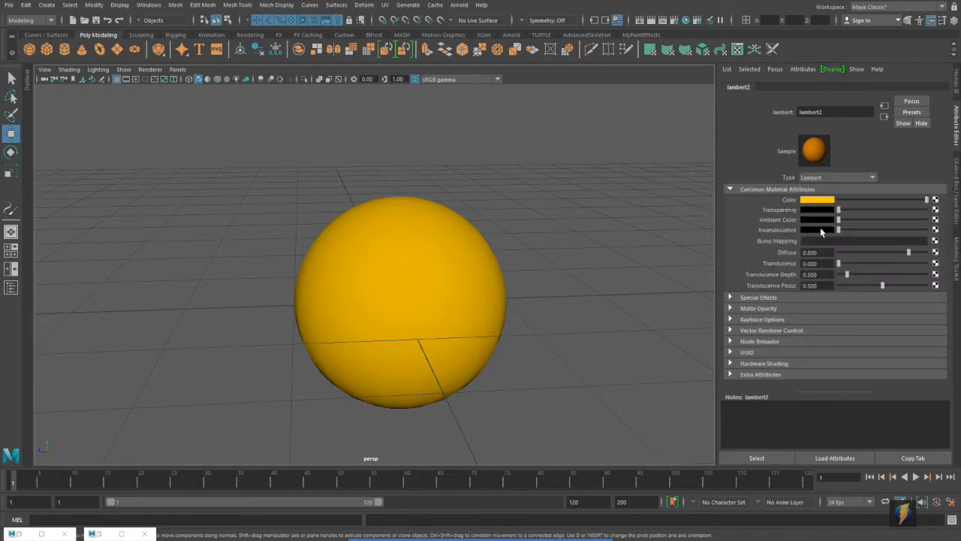
Set the material's color to red and key the color at frame 1.
{"action": "left_click", "coordinate": [817, 200]}
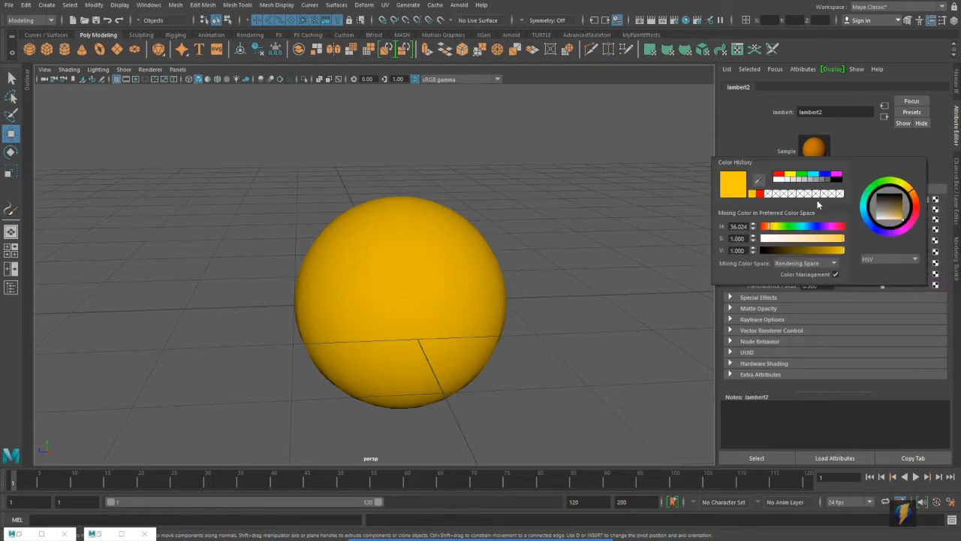
{"action": "left_click", "coordinate": [779, 175]}
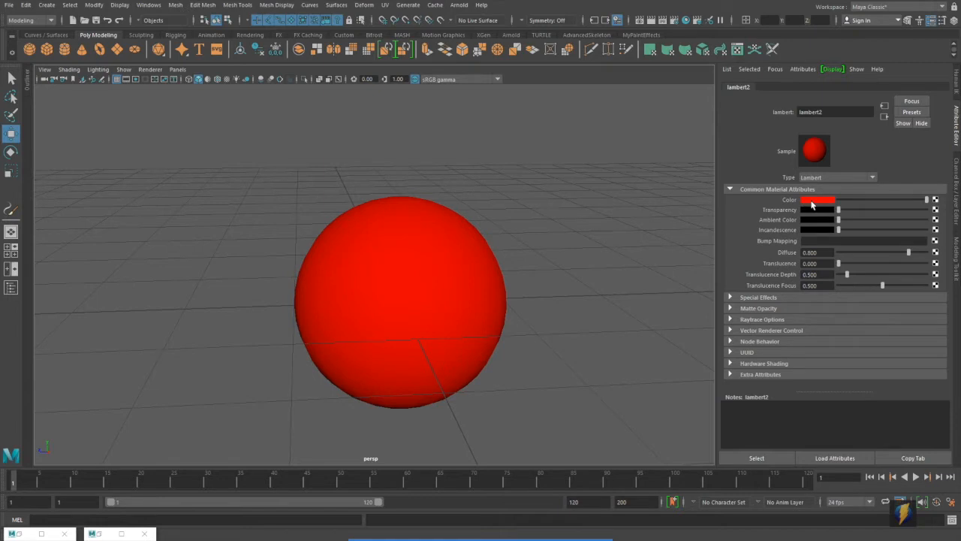
{"action": "right_click", "coordinate": [789, 200]}
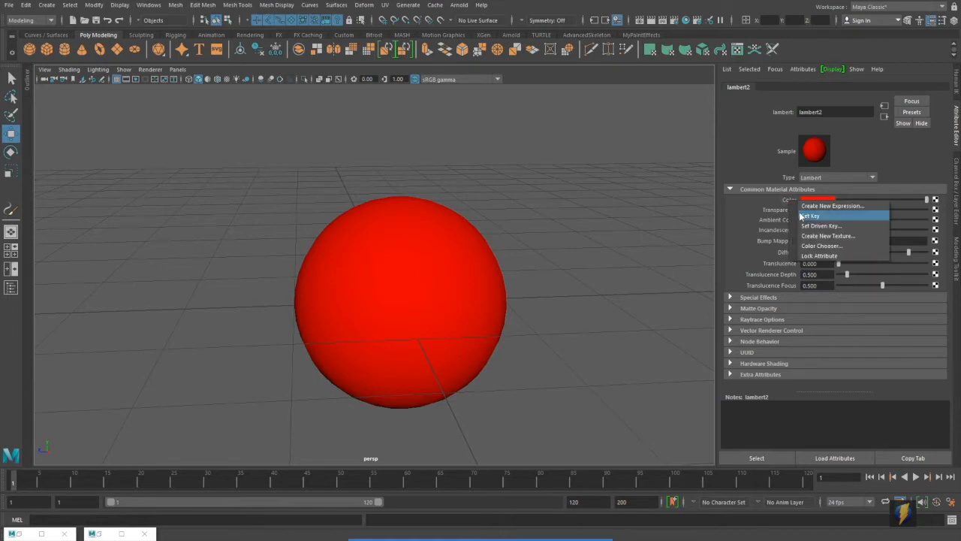
{"action": "left_click", "coordinate": [810, 216]}
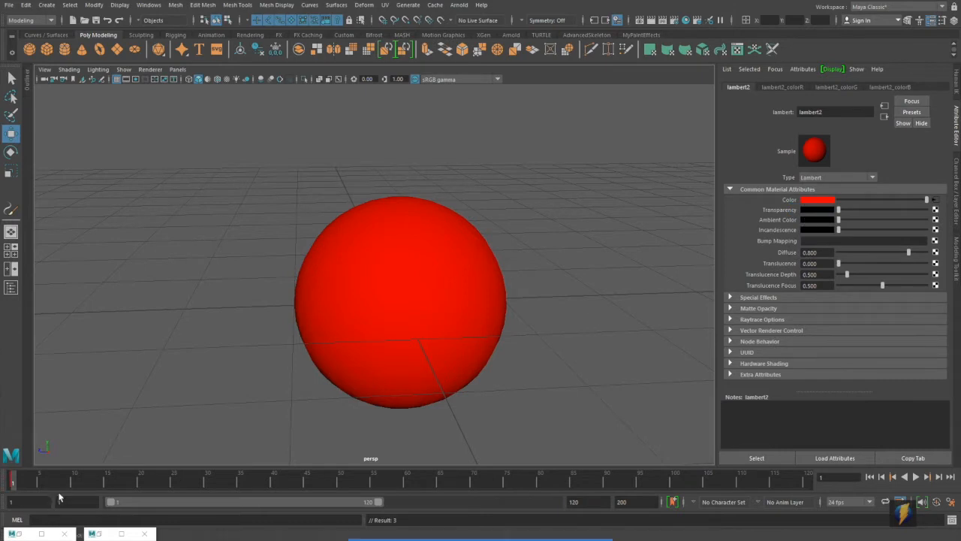
At frame 24, set the material's color to yellow and key it.
{"action": "left_click_drag", "start_coordinate": [12, 481], "coordinate": [168, 485]}
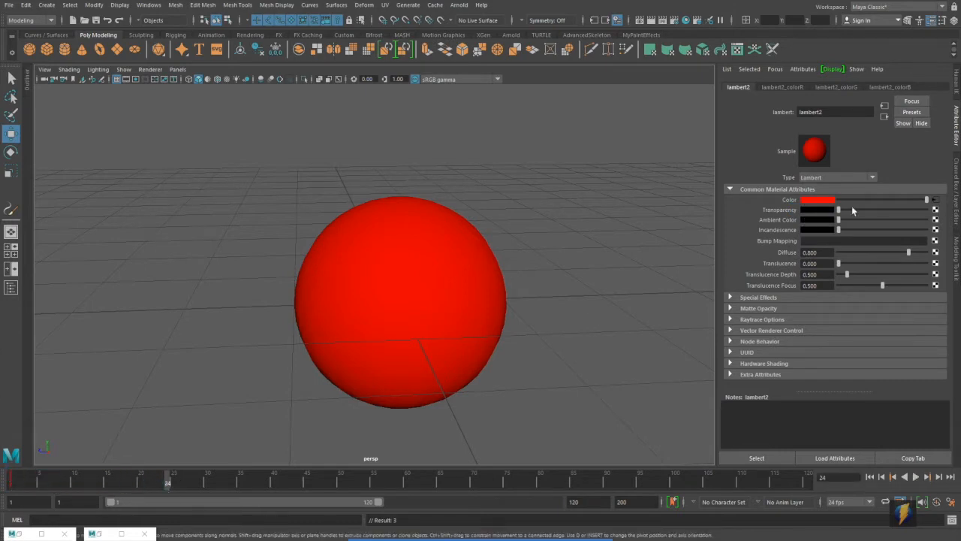
{"action": "left_click", "coordinate": [809, 203]}
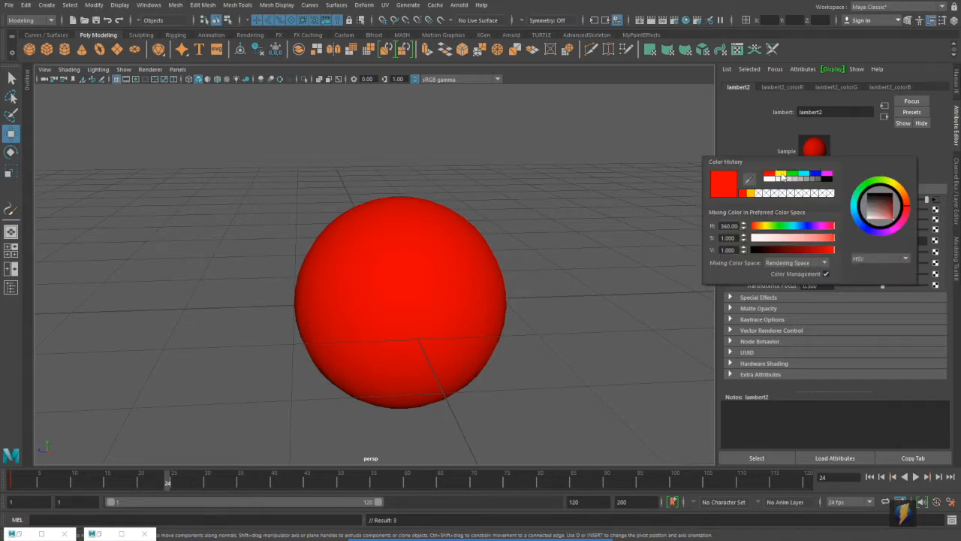
{"action": "left_click", "coordinate": [782, 175]}
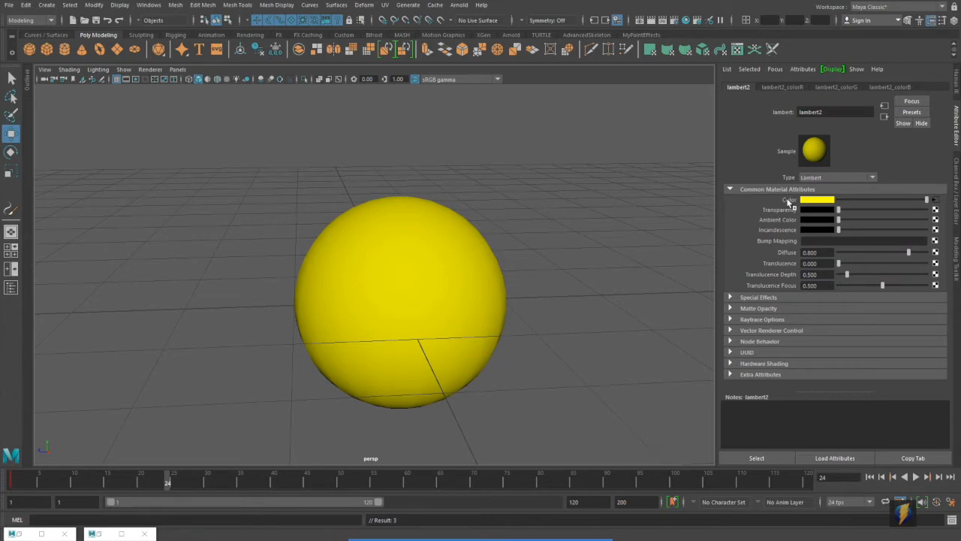
{"action": "right_click", "coordinate": [788, 201]}
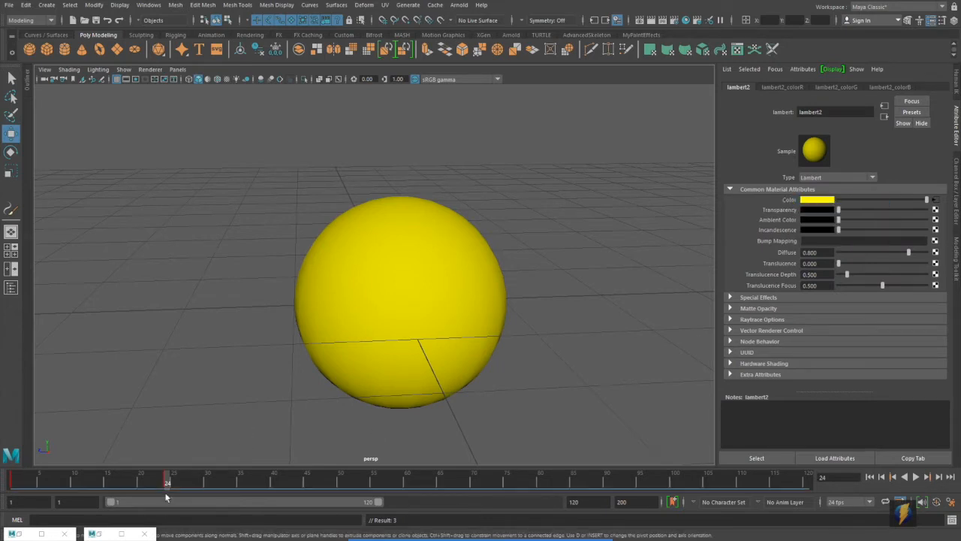
At frame 48, set the material's color to green and key it.
{"action": "left_click_drag", "start_coordinate": [167, 479], "coordinate": [177, 480]}
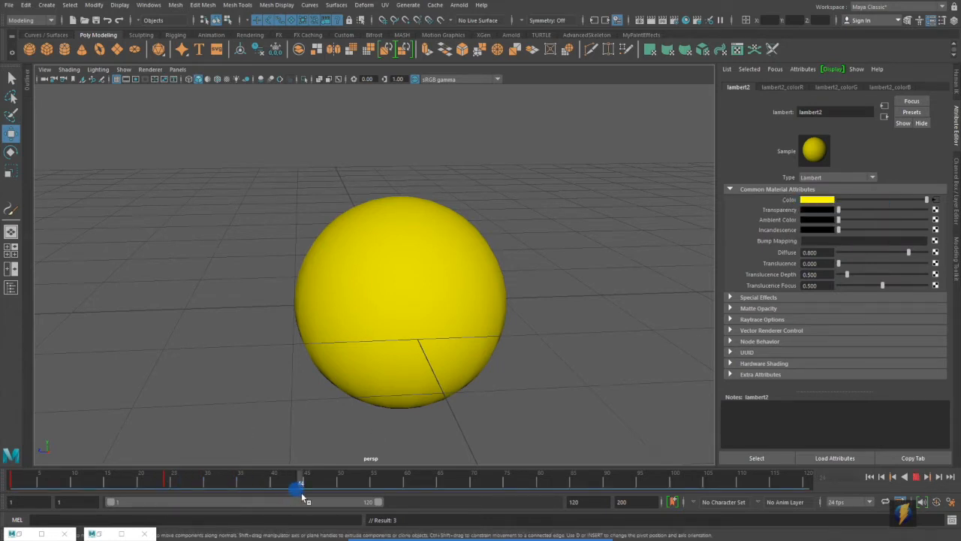
{"action": "left_click_drag", "start_coordinate": [325, 493], "coordinate": [325, 493]}
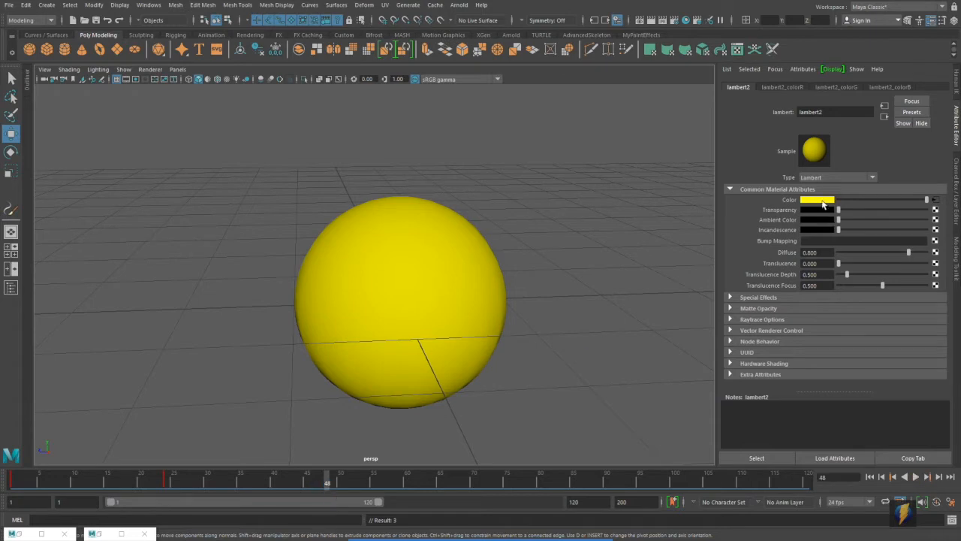
{"action": "left_click", "coordinate": [824, 201]}
{"action": "left_click", "coordinate": [830, 185]}
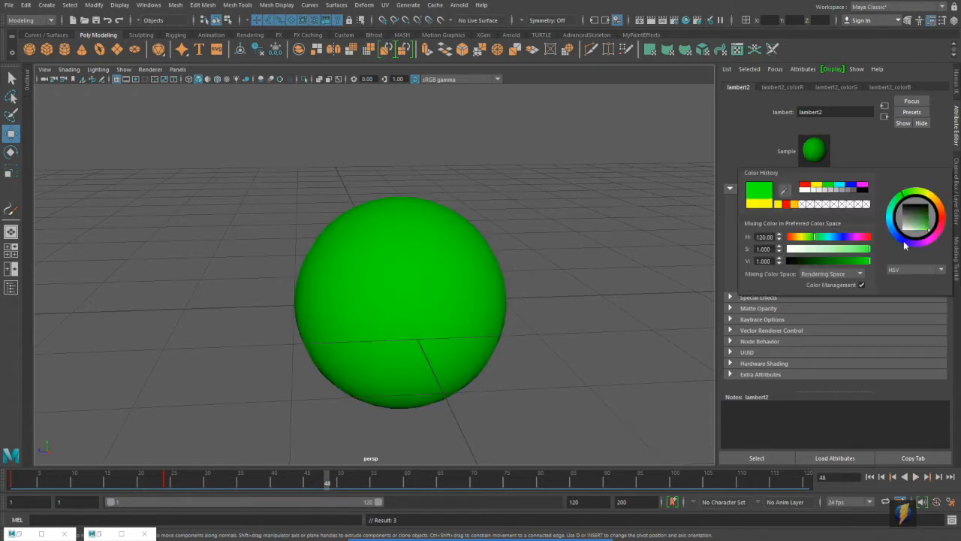
{"action": "right_click", "coordinate": [790, 200]}
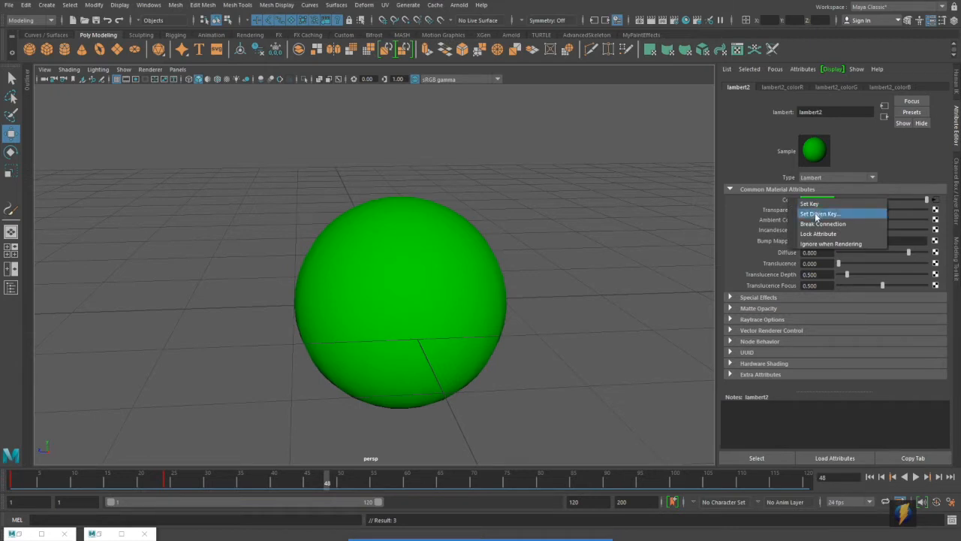
{"action": "left_click", "coordinate": [817, 205]}
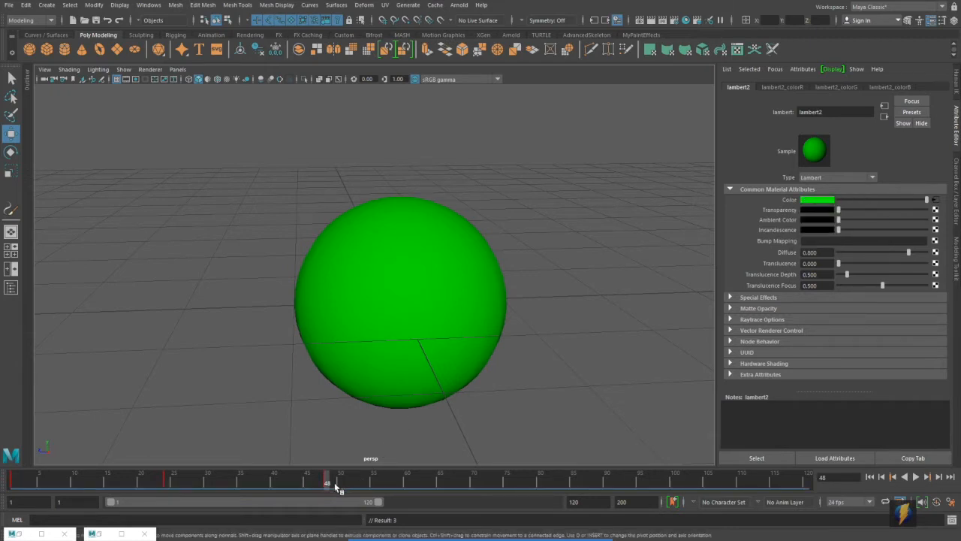
At frame 72, set the material's color to cyan and key it.
{"action": "left_click_drag", "start_coordinate": [329, 485], "coordinate": [486, 492]}
{"action": "left_click", "coordinate": [818, 200]}
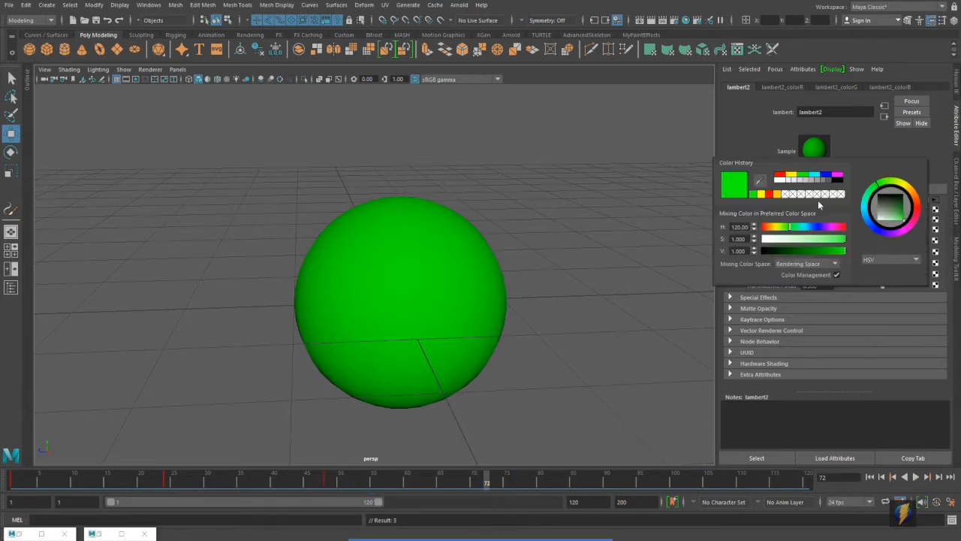
{"action": "left_click", "coordinate": [816, 175]}
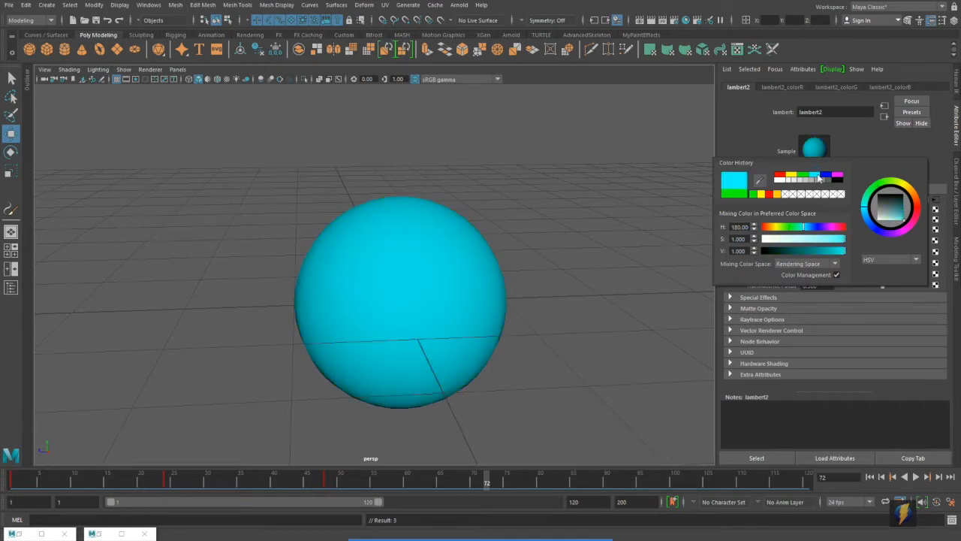
{"action": "right_click", "coordinate": [790, 200]}
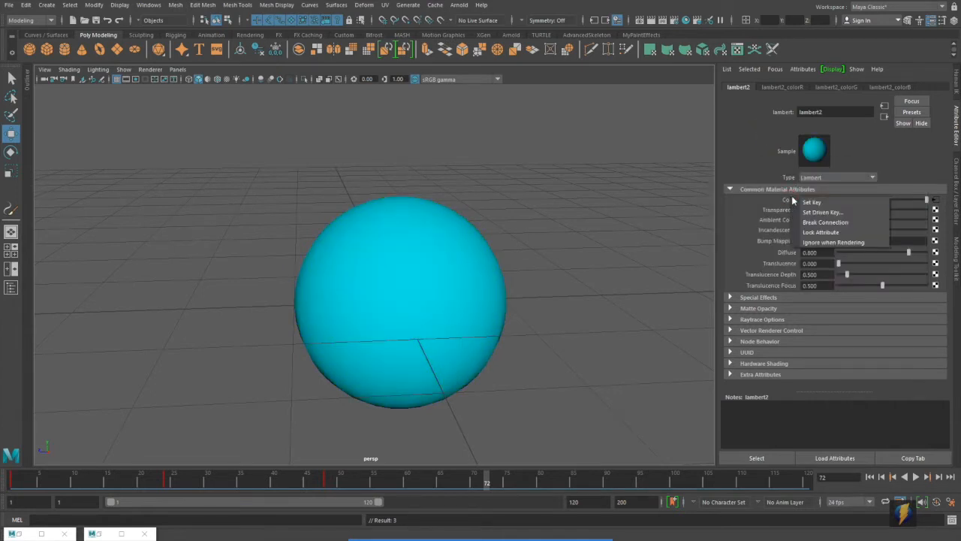
{"action": "left_click", "coordinate": [810, 203]}
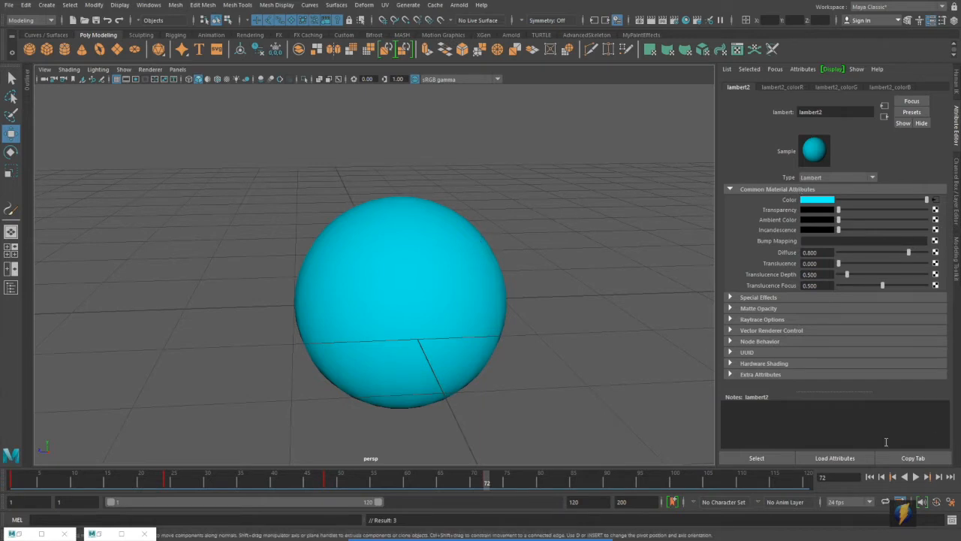
Play the color animation from the first frame, stop it and return to frame 1.
{"action": "left_click", "coordinate": [869, 477]}
{"action": "left_click", "coordinate": [915, 478]}
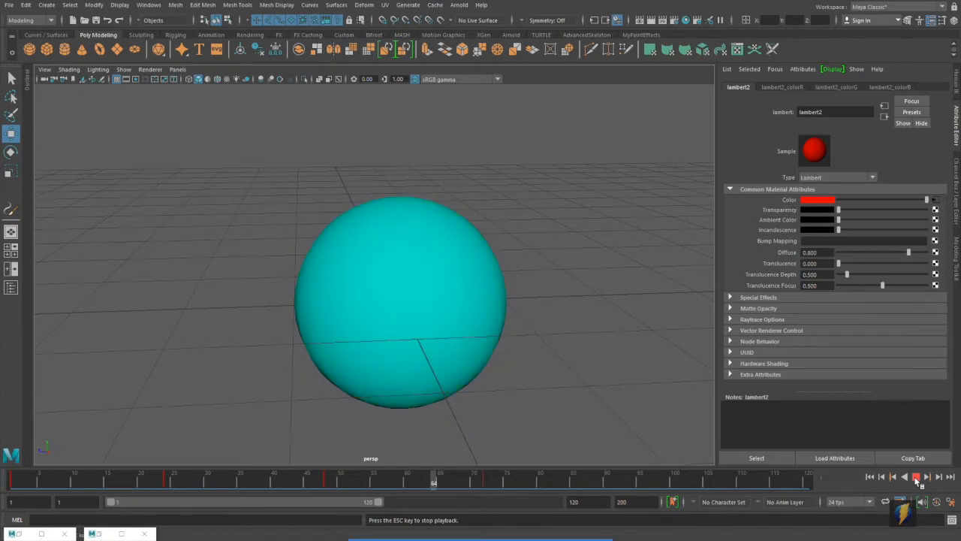
{"action": "left_click", "coordinate": [917, 478]}
{"action": "left_click", "coordinate": [870, 477]}
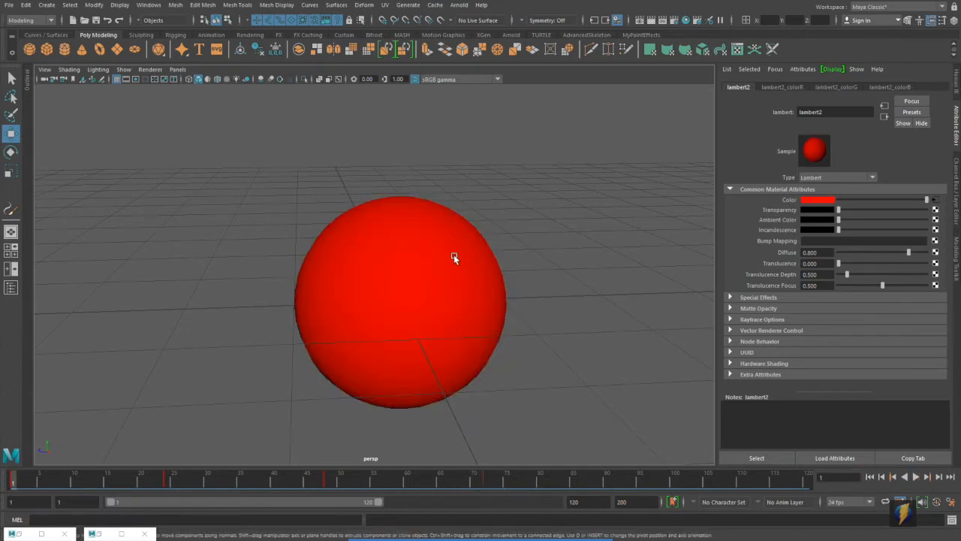
Switch the viewport to a two-pane layout showing the front view beside the perspective view.
{"action": "key", "text": "space"}
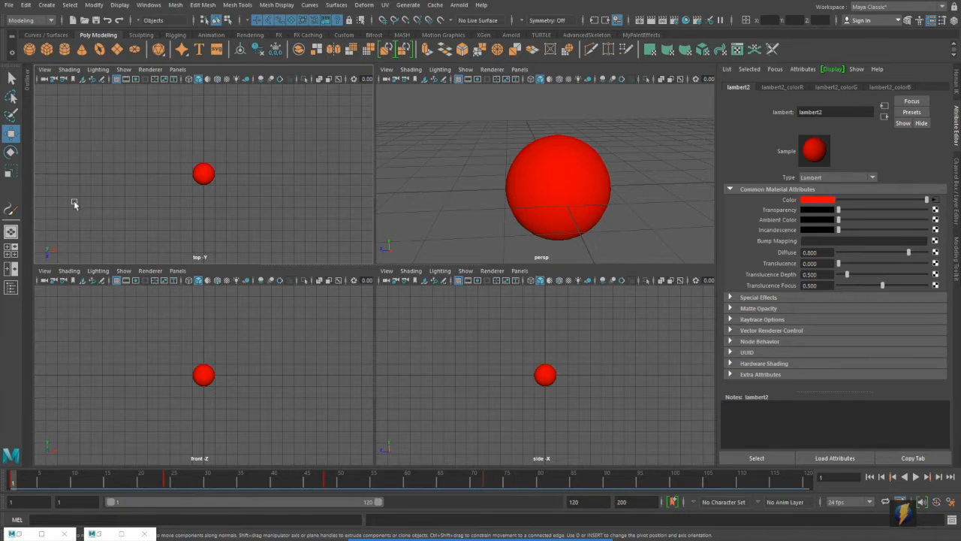
{"action": "left_click", "coordinate": [11, 268]}
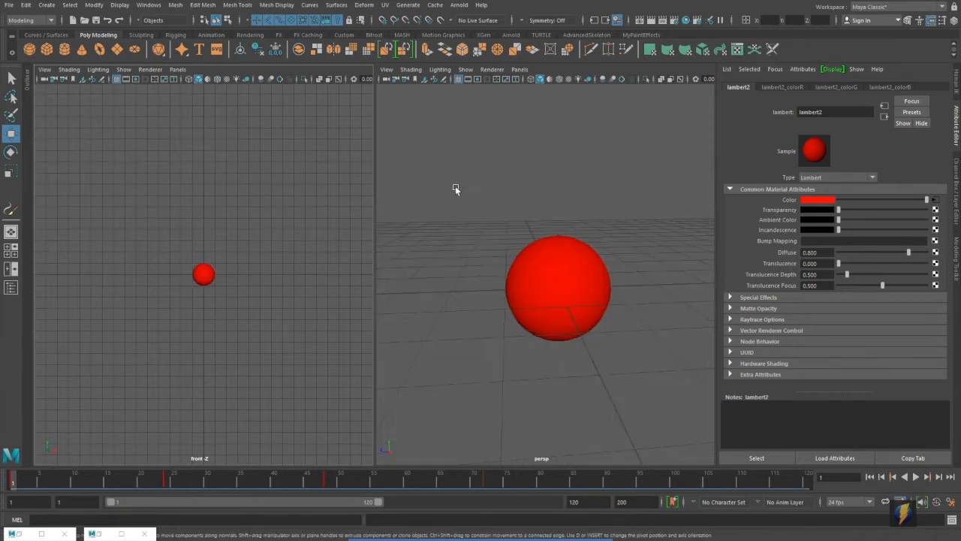
Show the persp camera in the pane with the front view and the Graph Editor in the other pane.
{"action": "left_click", "coordinate": [179, 69]}
{"action": "mouse_move", "coordinate": [184, 80]}
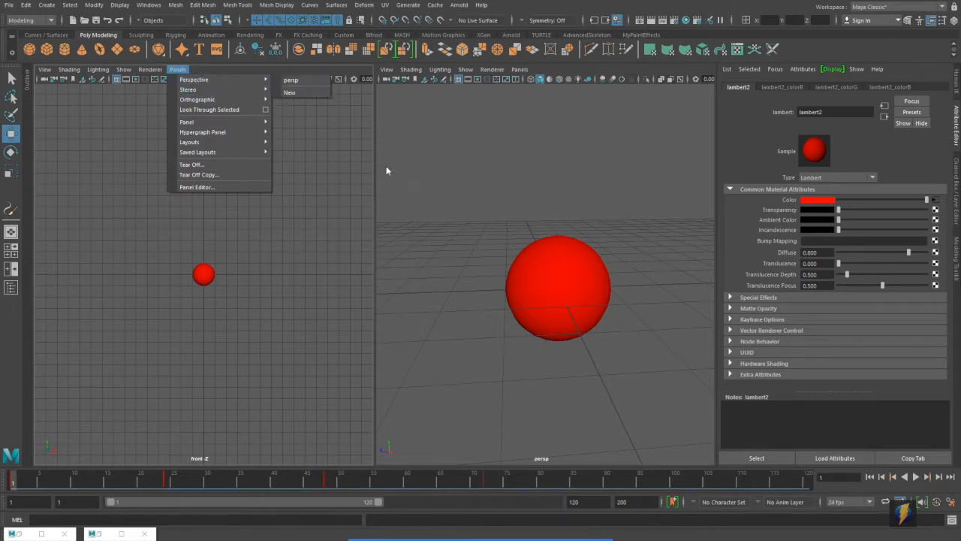
{"action": "left_click", "coordinate": [290, 81]}
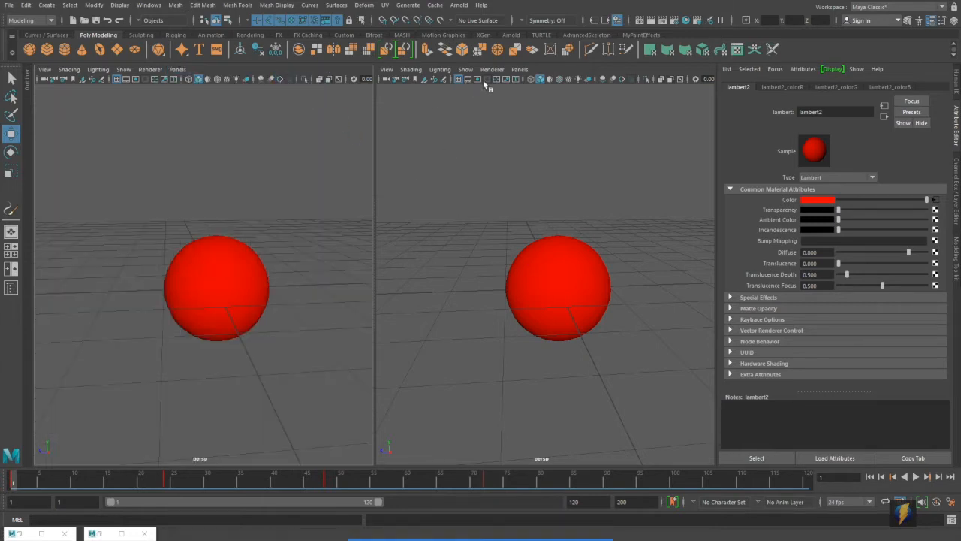
{"action": "left_click", "coordinate": [519, 70]}
{"action": "mouse_move", "coordinate": [556, 121]}
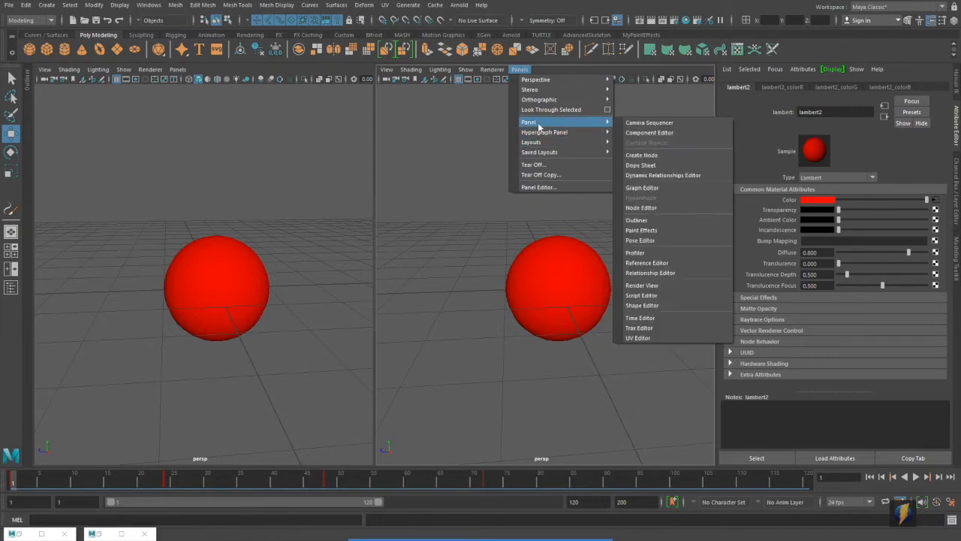
{"action": "left_click", "coordinate": [643, 188]}
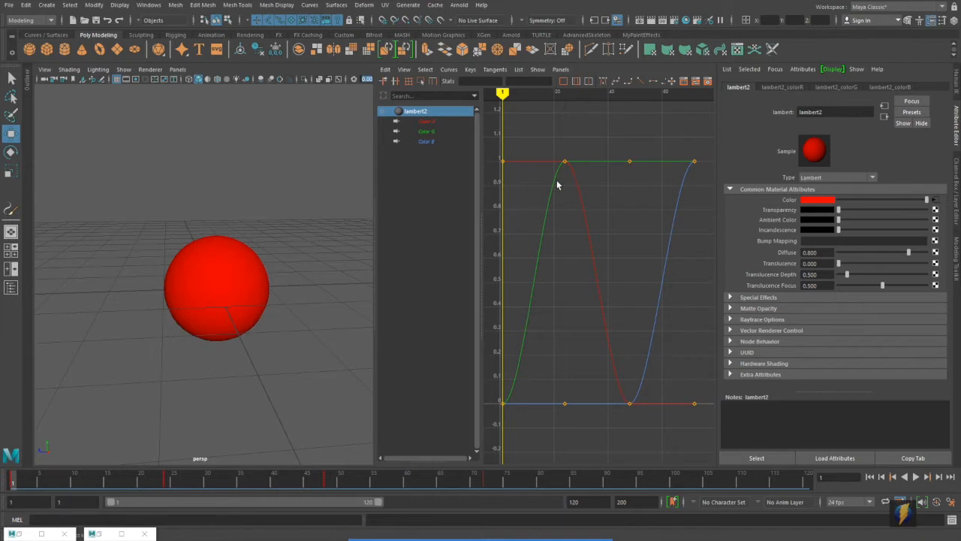
Select the sphere, reselect the lambert2 material in the Hypershade to load its color curves, and minimize the Hypershade.
{"action": "left_click", "coordinate": [222, 279]}
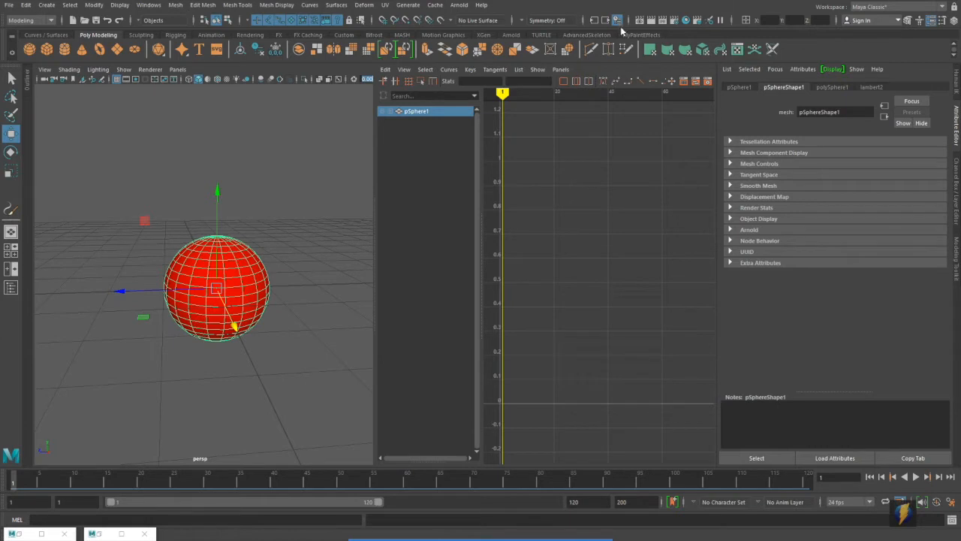
{"action": "left_click", "coordinate": [685, 21]}
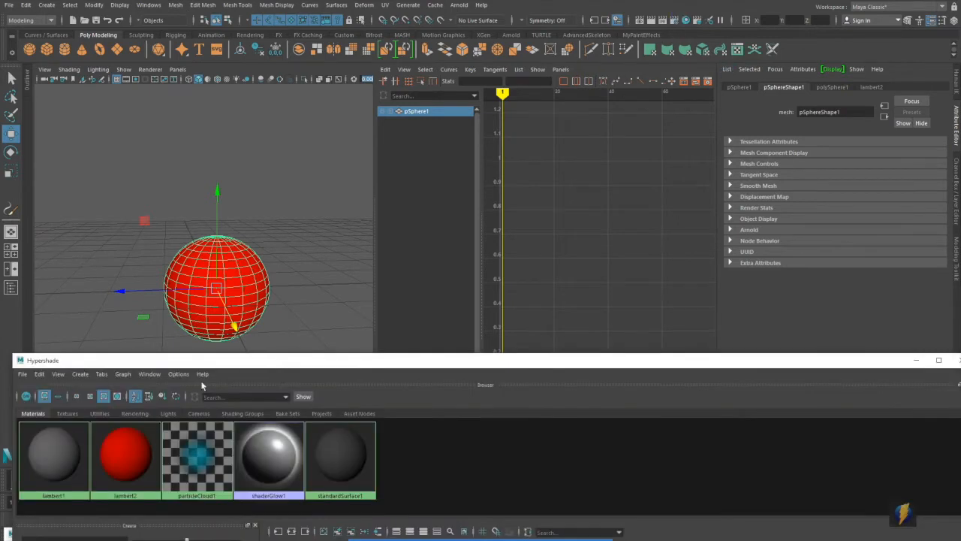
{"action": "left_click", "coordinate": [125, 454]}
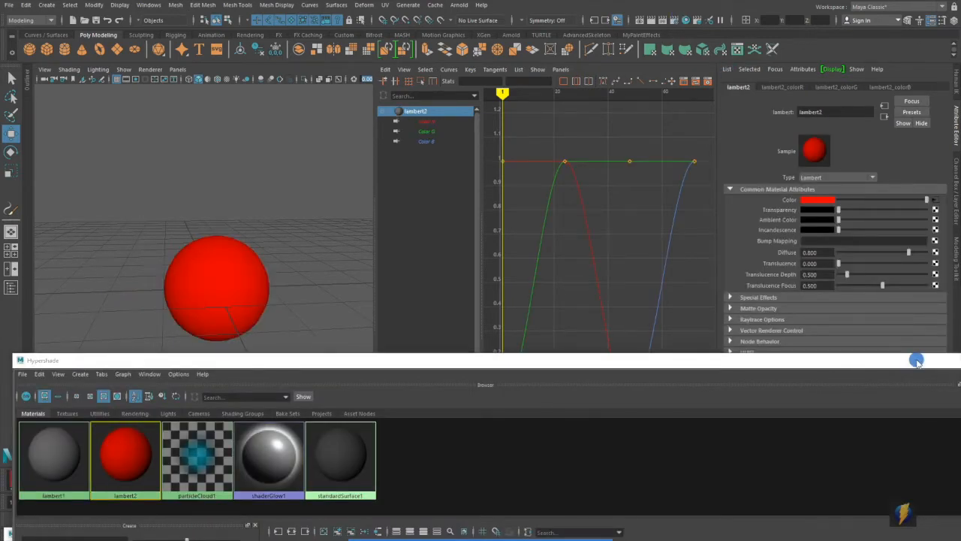
{"action": "left_click", "coordinate": [916, 360]}
Examine lambert2's Color R, Color G and Color B curves one at a time, and show all three together.
{"action": "left_click_drag", "start_coordinate": [515, 188], "coordinate": [680, 259]}
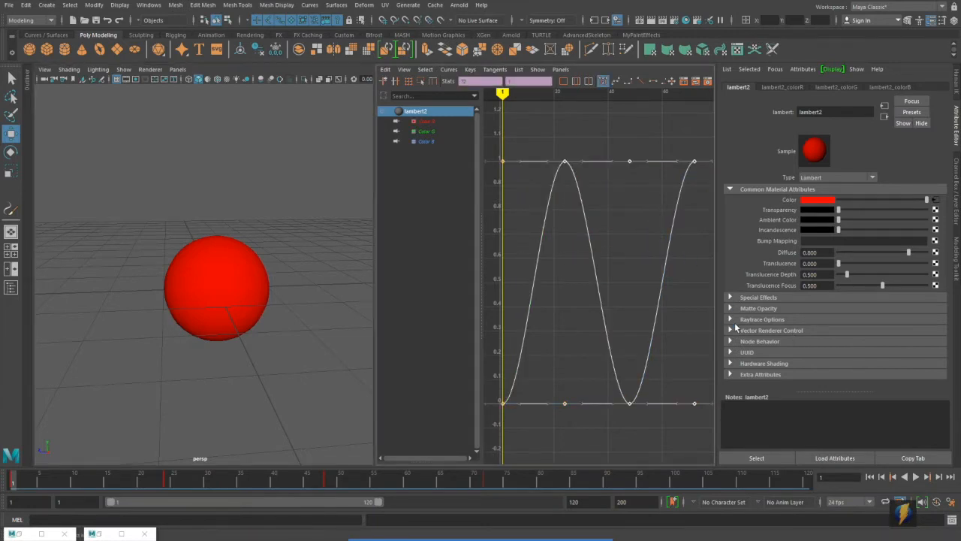
{"action": "left_click", "coordinate": [425, 121]}
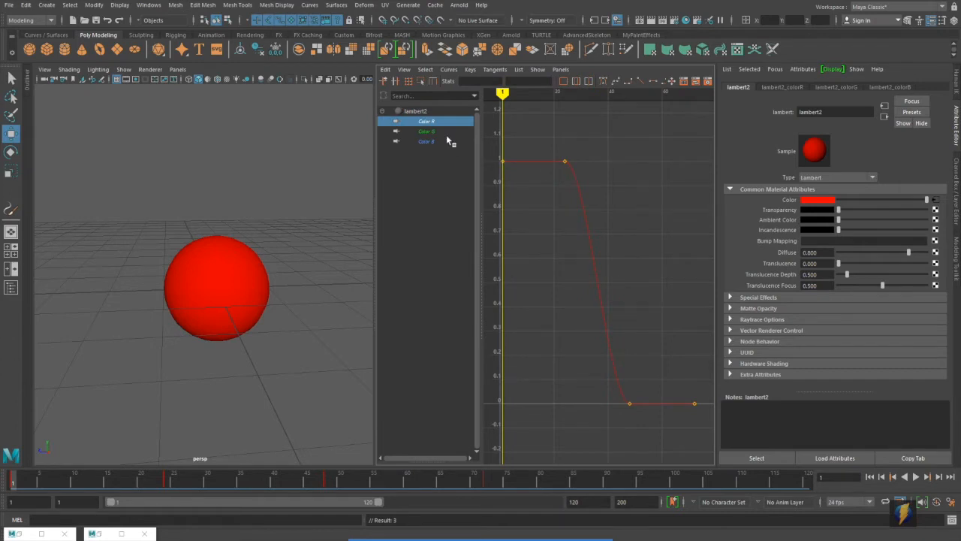
{"action": "left_click", "coordinate": [427, 132]}
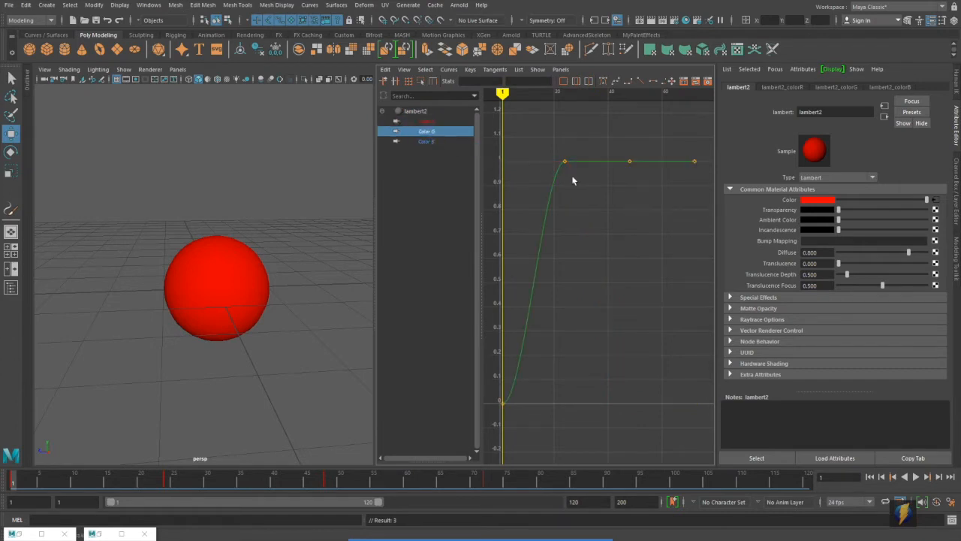
{"action": "left_click", "coordinate": [425, 141]}
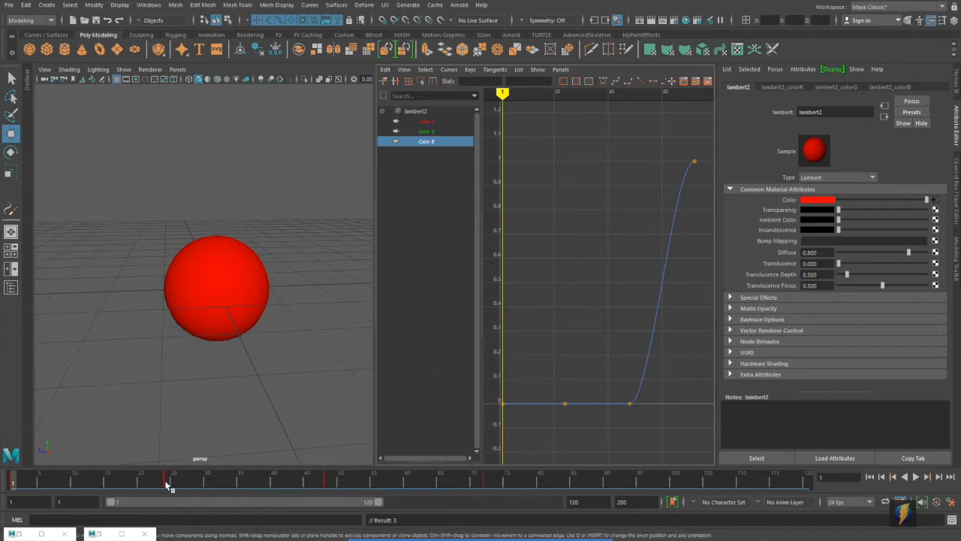
{"action": "left_click_drag", "start_coordinate": [15, 477], "coordinate": [15, 436]}
{"action": "left_click", "coordinate": [425, 121]}
{"action": "left_click_drag", "start_coordinate": [427, 129], "coordinate": [449, 162]}
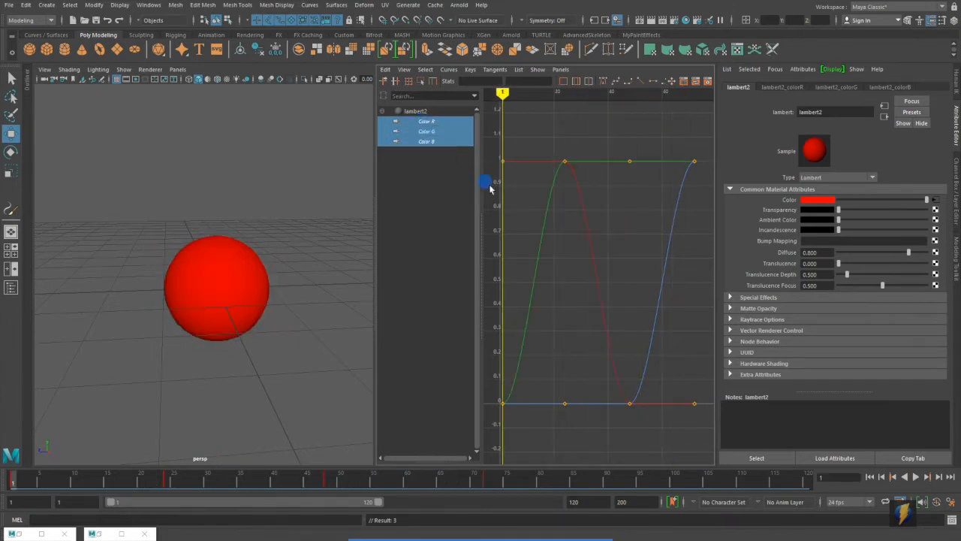
Select all keys on the three color curves in the enlarged Graph Editor, apply stepped tangents, and restore the two-pane layout.
{"action": "right_click_drag", "start_coordinate": [616, 241], "coordinate": [612, 257], "text": "alt"}
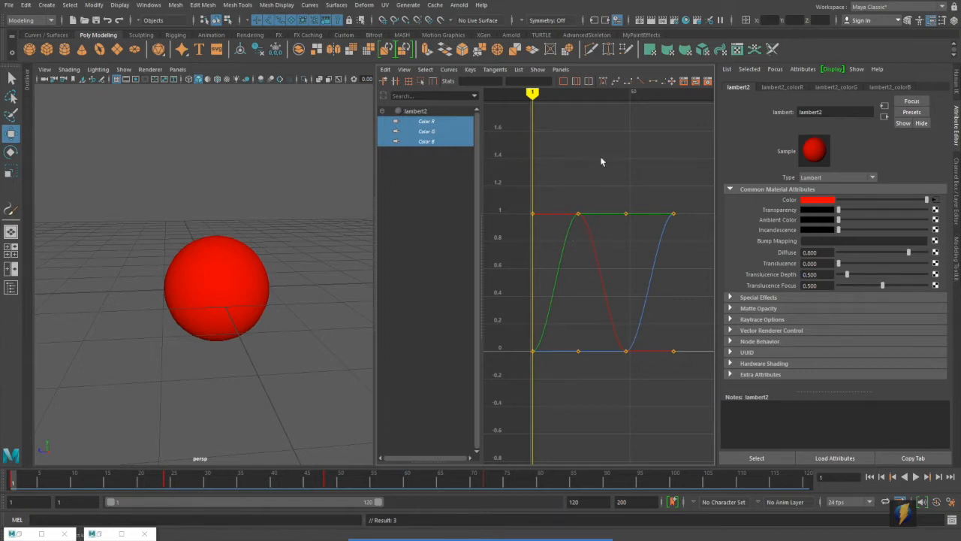
{"action": "key", "text": "space"}
{"action": "left_click_drag", "start_coordinate": [223, 157], "coordinate": [712, 393]}
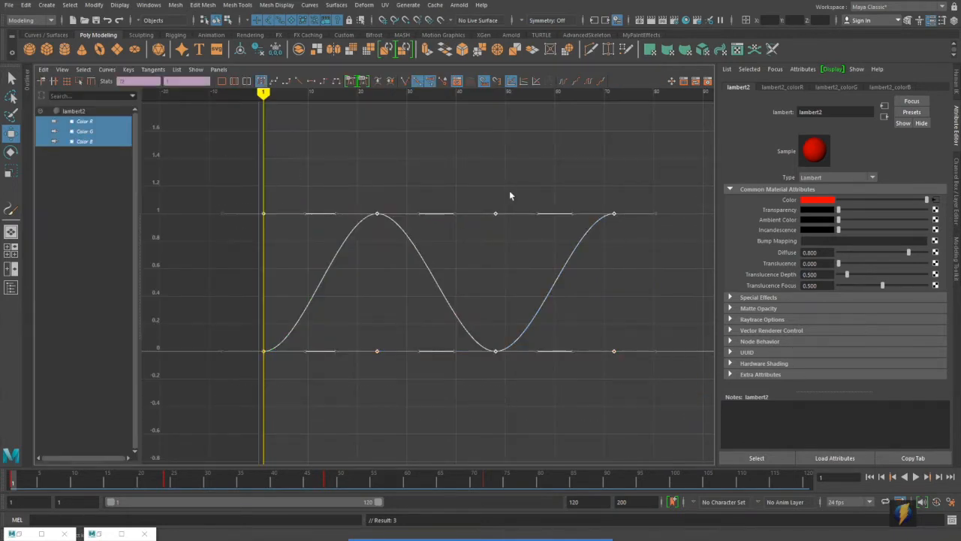
{"action": "left_click", "coordinate": [323, 81]}
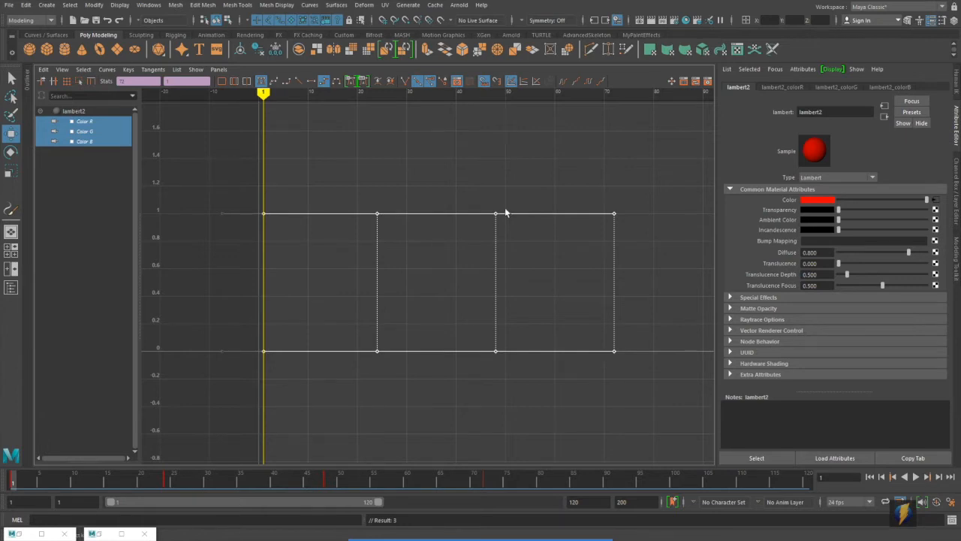
{"action": "key", "text": "space"}
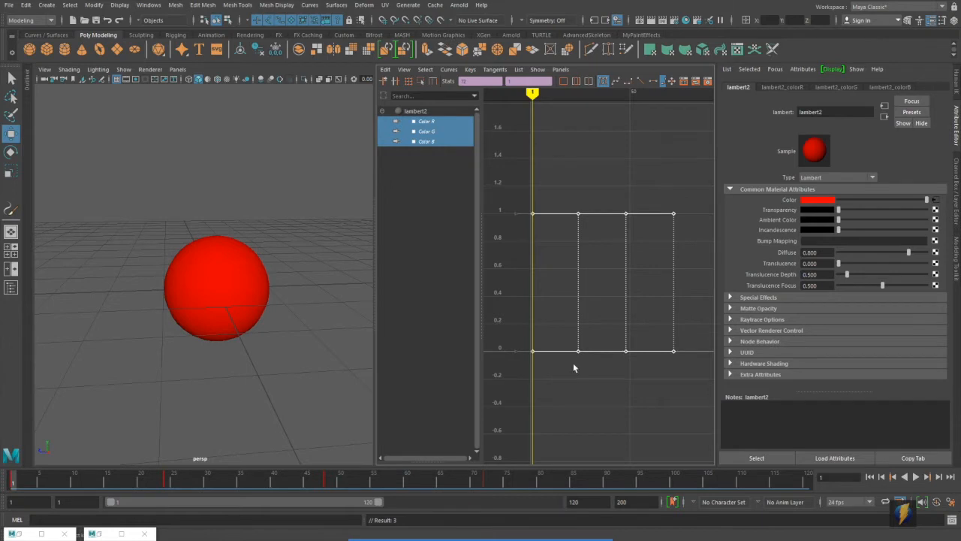
Play the stepped color animation, stop it and return to frame 1.
{"action": "left_click", "coordinate": [917, 478]}
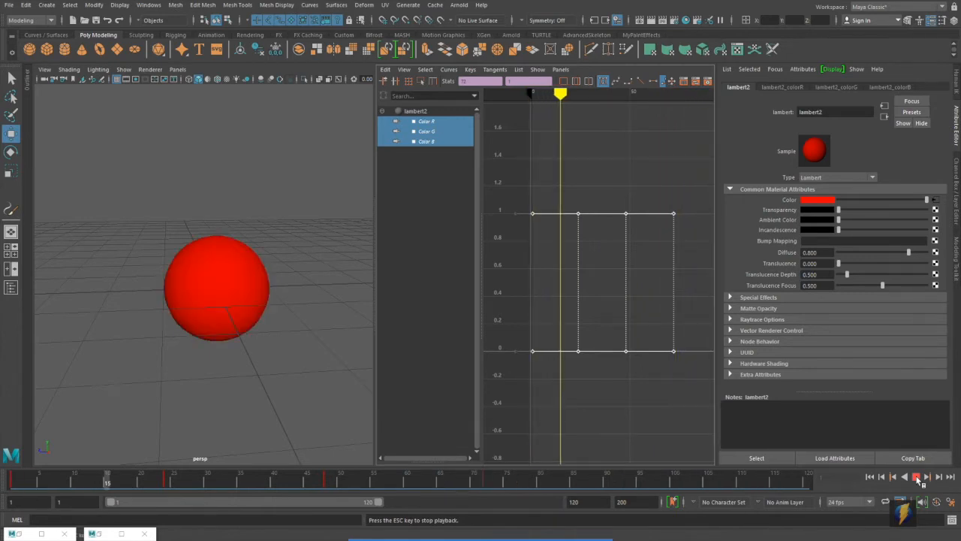
{"action": "left_click", "coordinate": [917, 478]}
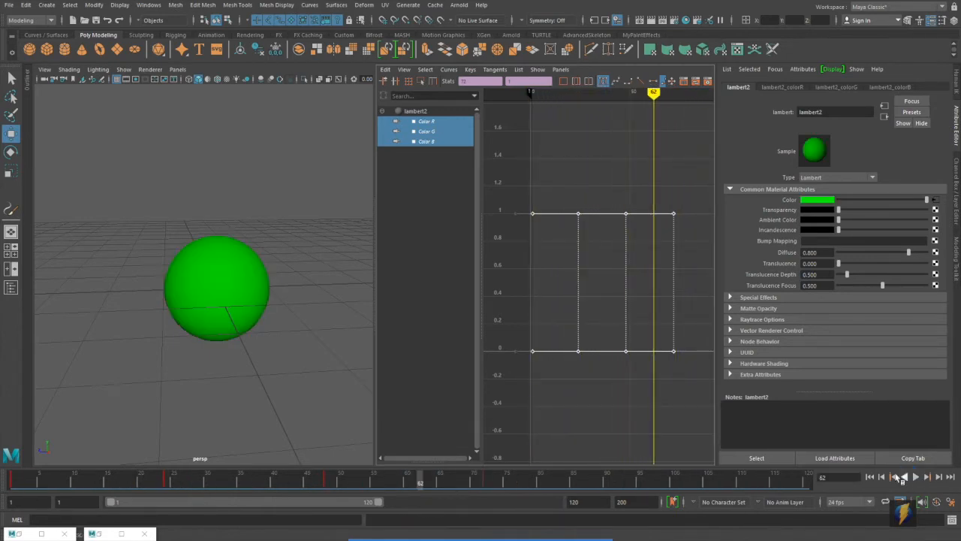
{"action": "left_click", "coordinate": [870, 477]}
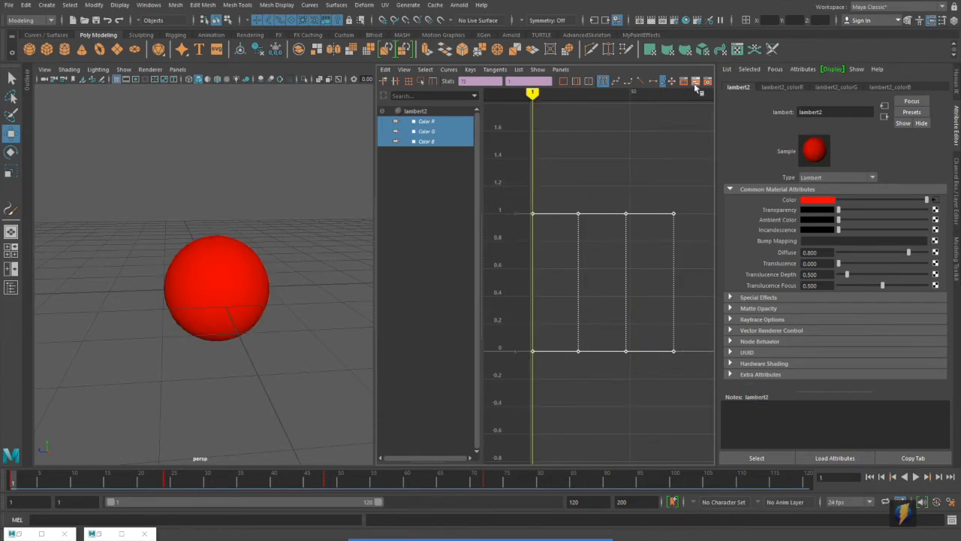
Apply flat tangents to the selected color keys and preview the smooth color transitions from the start of the timeline.
{"action": "left_click", "coordinate": [653, 82]}
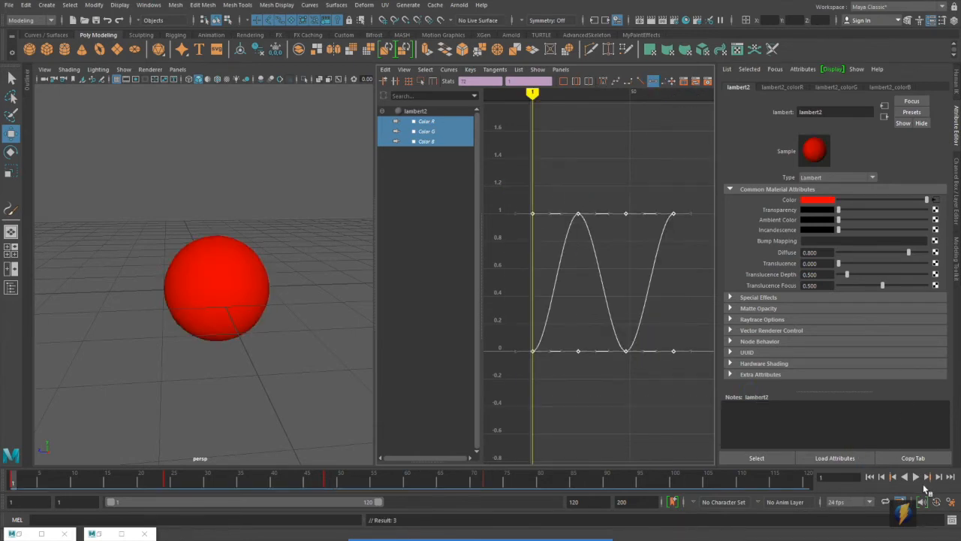
{"action": "key", "text": "alt+v"}
{"action": "left_click_drag", "start_coordinate": [27, 484], "coordinate": [2, 411]}
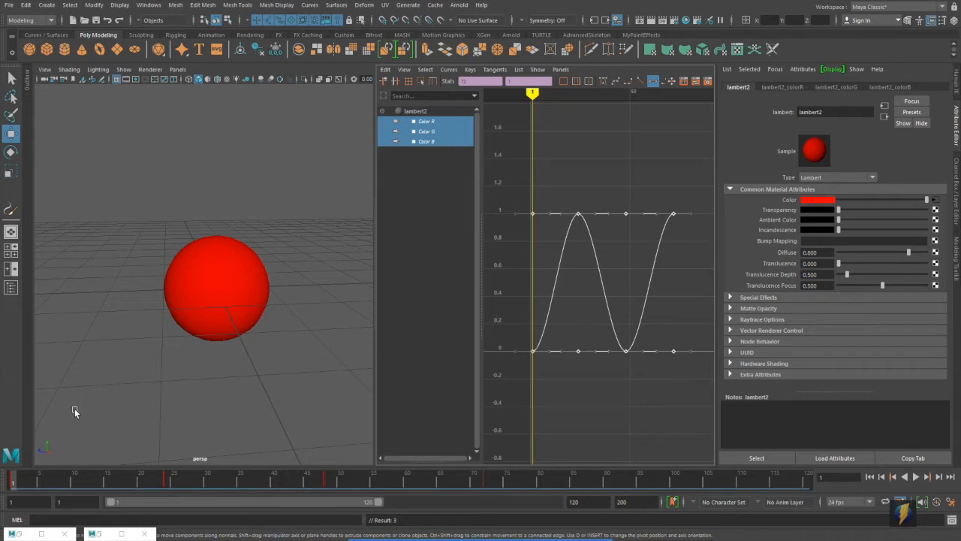
At frame 96, set the material's color to a dark muted red (H 354.56, S 0.731, V 0.189) and key it.
{"action": "left_click_drag", "start_coordinate": [300, 476], "coordinate": [646, 500]}
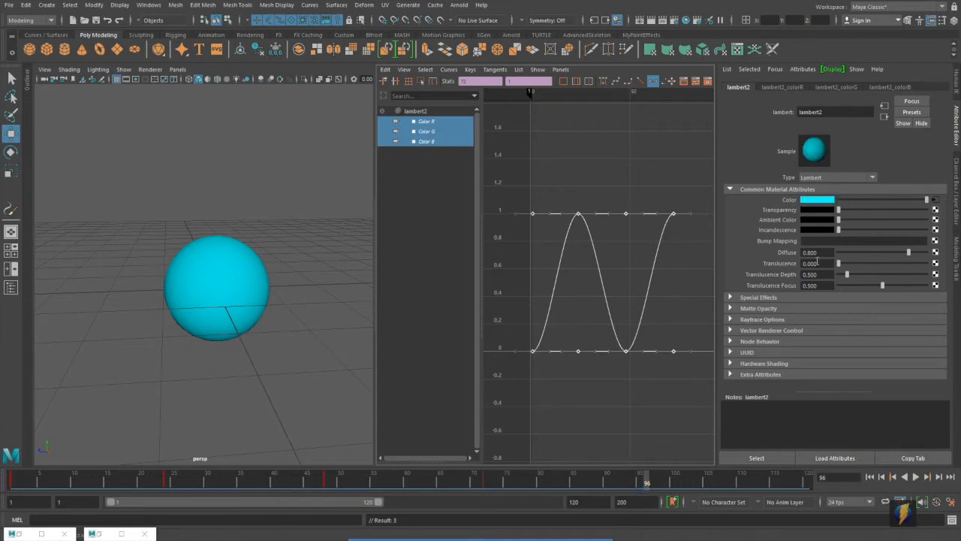
{"action": "left_click", "coordinate": [813, 201]}
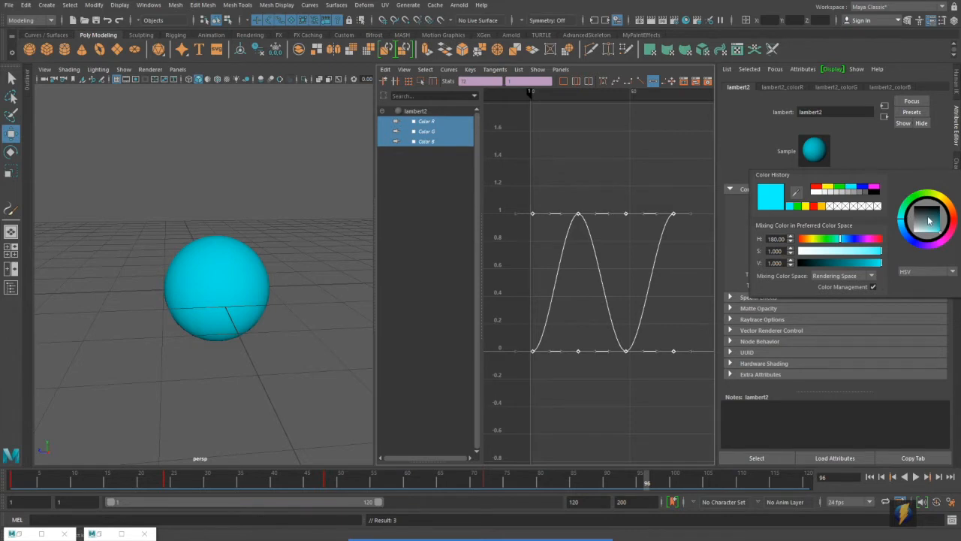
{"action": "left_click_drag", "start_coordinate": [901, 218], "coordinate": [950, 225]}
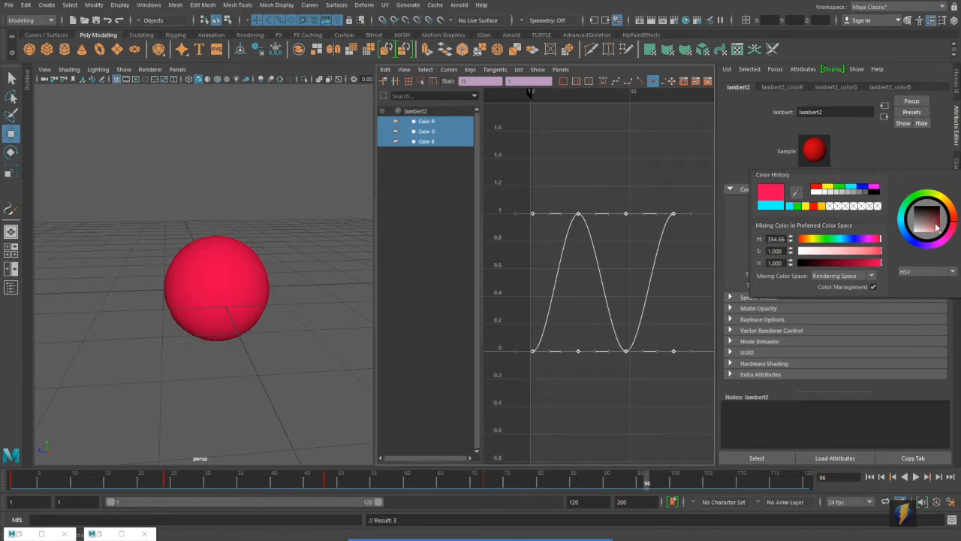
{"action": "left_click_drag", "start_coordinate": [882, 254], "coordinate": [841, 266]}
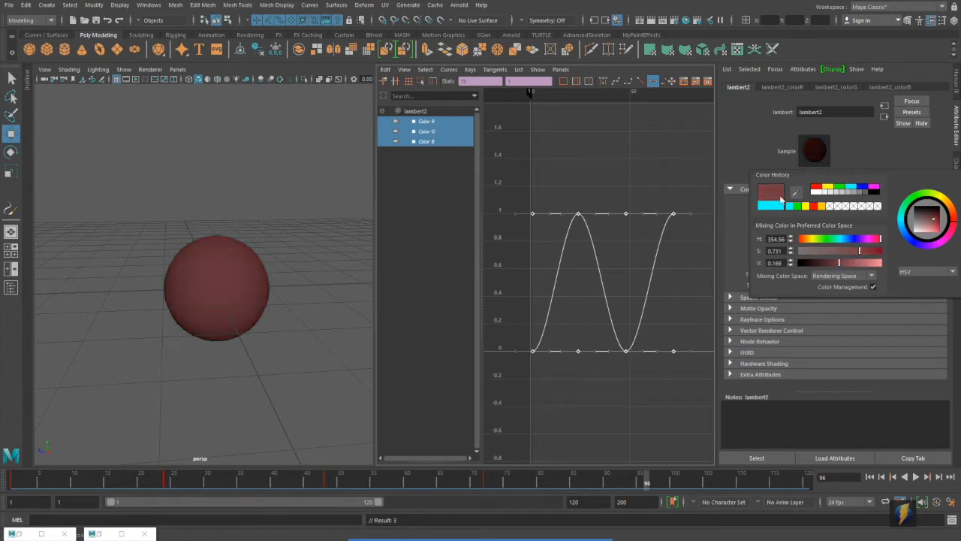
{"action": "right_click", "coordinate": [778, 198]}
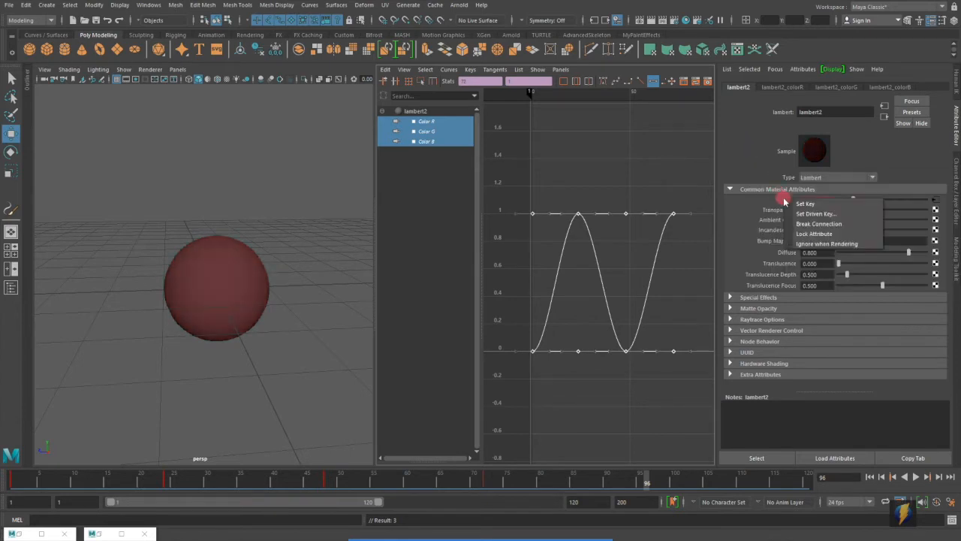
{"action": "left_click", "coordinate": [804, 204]}
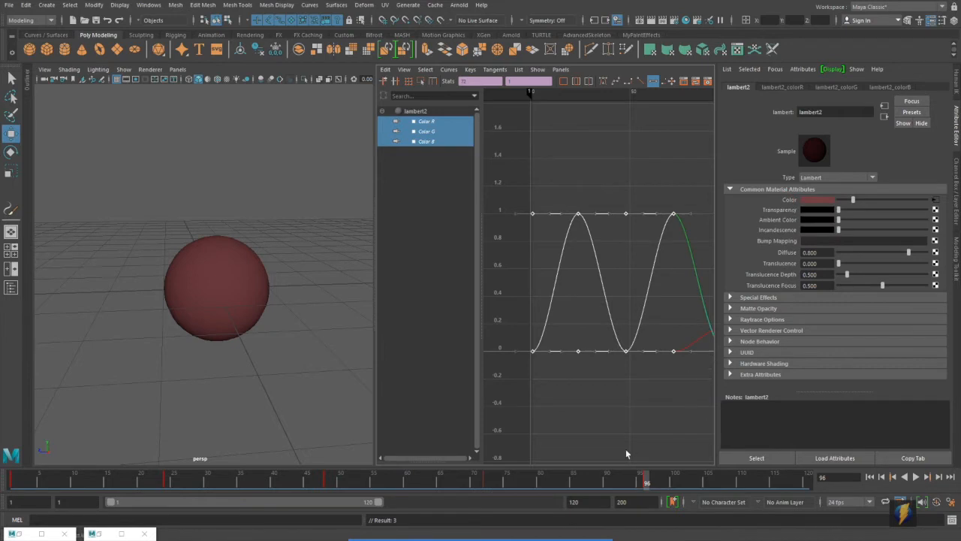
Scrub the timeline around frame 96 and back to frame 1 to review the color animation.
{"action": "left_click", "coordinate": [624, 478]}
{"action": "mouse_move", "coordinate": [624, 479]}
{"action": "left_mouse_down"}
{"action": "mouse_move", "coordinate": [489, 485]}
{"action": "mouse_move", "coordinate": [644, 497]}
{"action": "left_mouse_up"}
{"action": "left_click", "coordinate": [645, 480]}
{"action": "left_click_drag", "start_coordinate": [647, 483], "coordinate": [0, 431]}
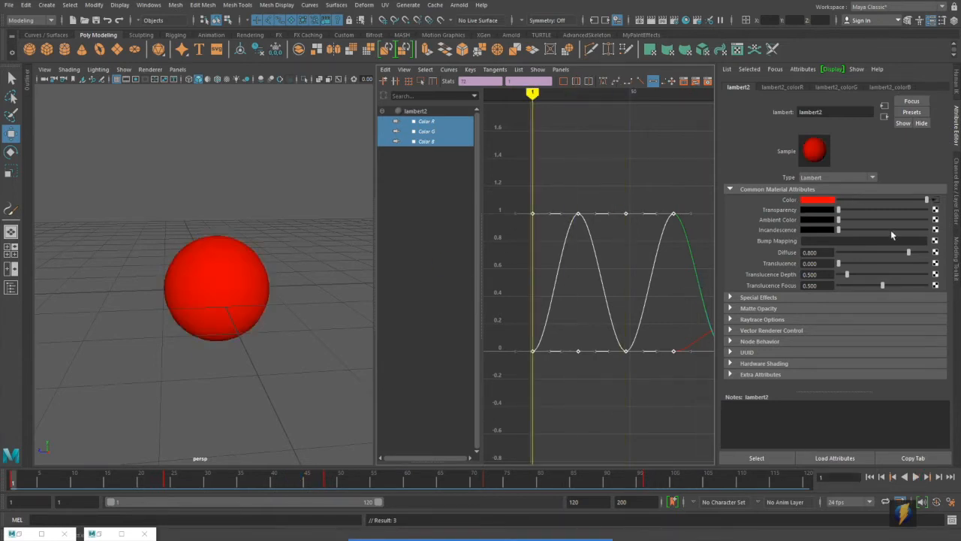
Break the connection on lambert2's Color attribute to remove its animation, and set the color to red.
{"action": "right_click", "coordinate": [789, 200]}
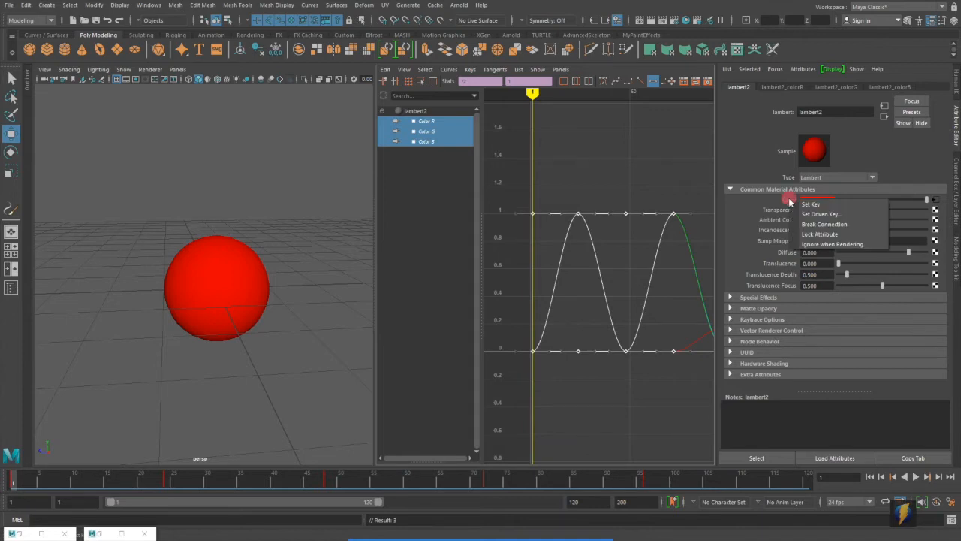
{"action": "left_click", "coordinate": [810, 224]}
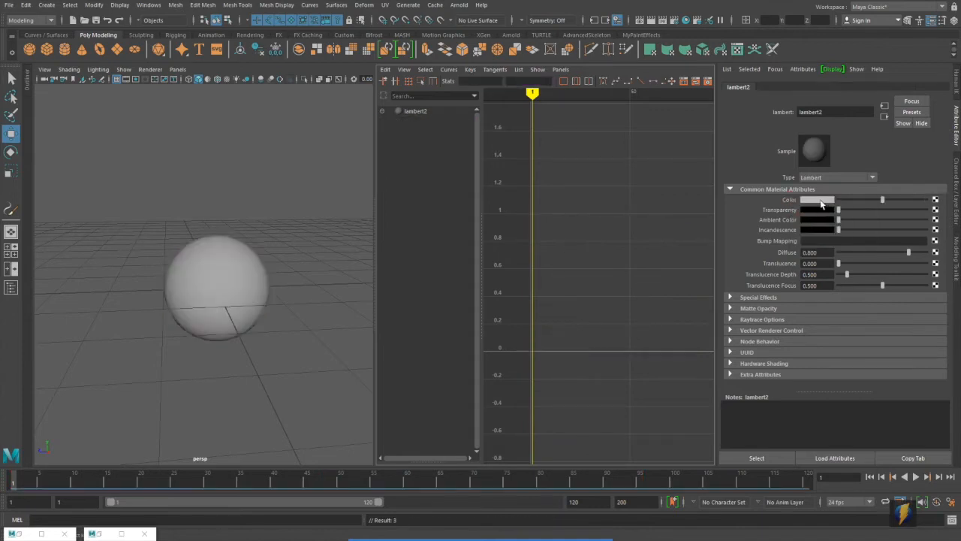
{"action": "left_click", "coordinate": [819, 201]}
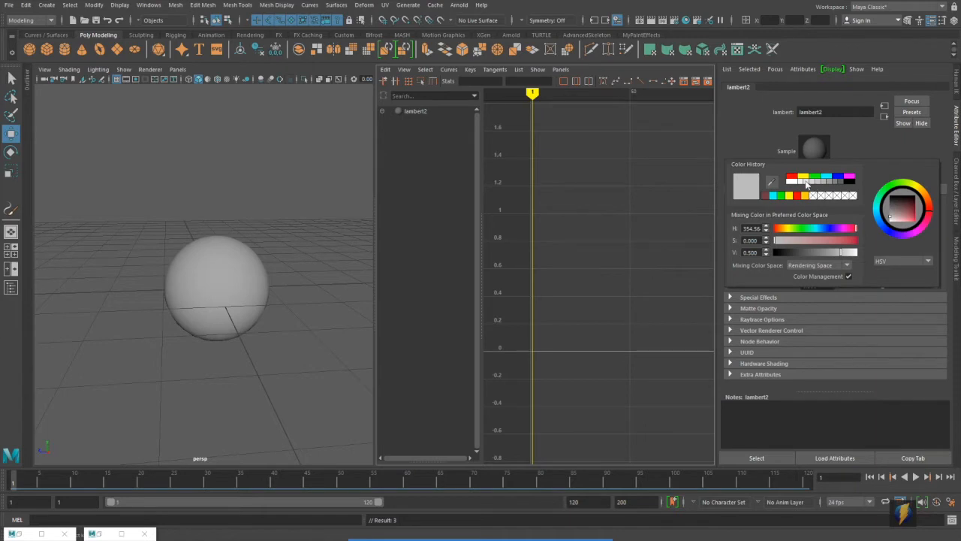
{"action": "left_click", "coordinate": [791, 177]}
Scrub through the timeline to check the material's color without keyframes, and return to frame 1.
{"action": "left_click_drag", "start_coordinate": [43, 479], "coordinate": [590, 430]}
{"action": "key", "text": "Escape"}
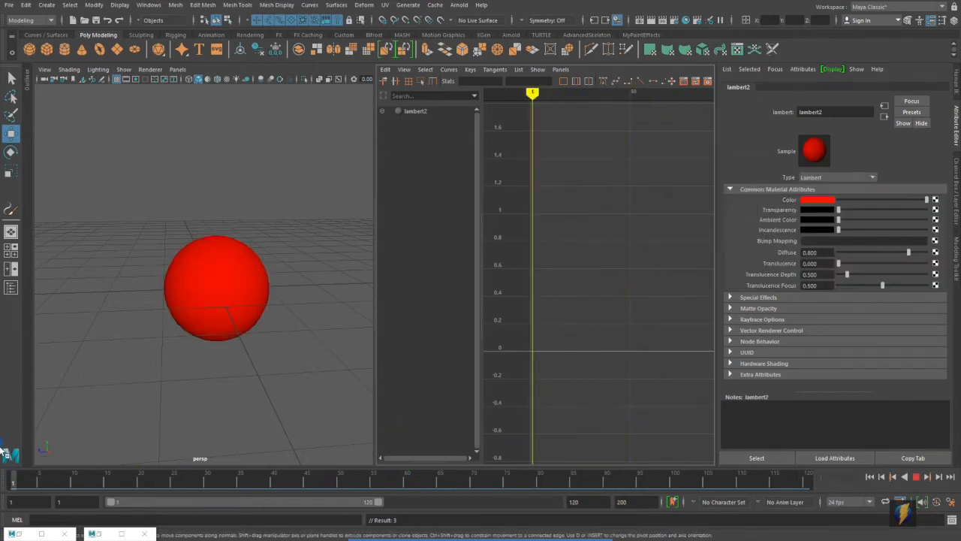
{"action": "left_click", "coordinate": [519, 517]}
{"action": "left_click_drag", "start_coordinate": [576, 327], "coordinate": [740, 222]}
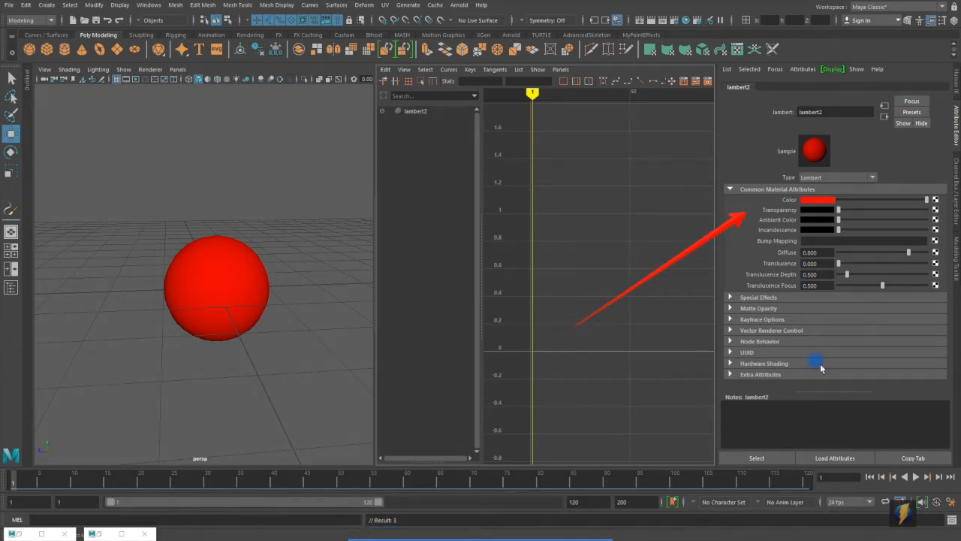
{"action": "left_click", "coordinate": [21, 481]}
{"action": "mouse_move", "coordinate": [30, 490]}
{"action": "left_mouse_down"}
{"action": "mouse_move", "coordinate": [19, 494]}
{"action": "mouse_move", "coordinate": [167, 502]}
{"action": "mouse_move", "coordinate": [3, 476]}
{"action": "left_mouse_up"}
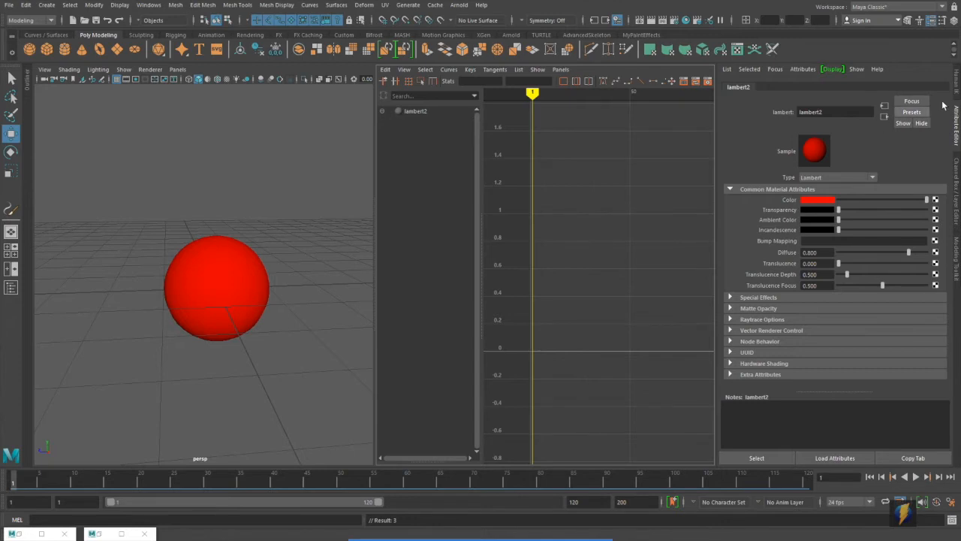
Select the sphere and key its Visibility as on at frame 12.
{"action": "left_click", "coordinate": [958, 199]}
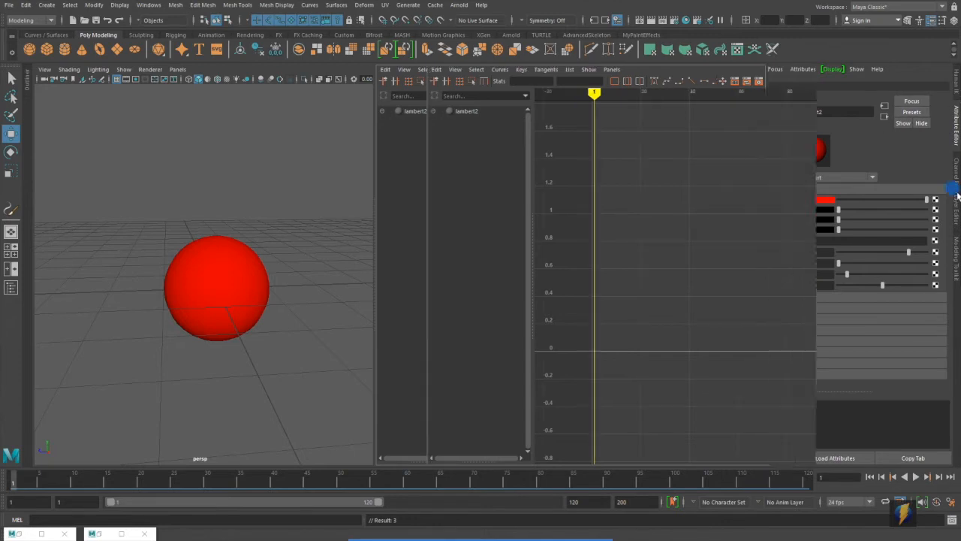
{"action": "left_click", "coordinate": [251, 293]}
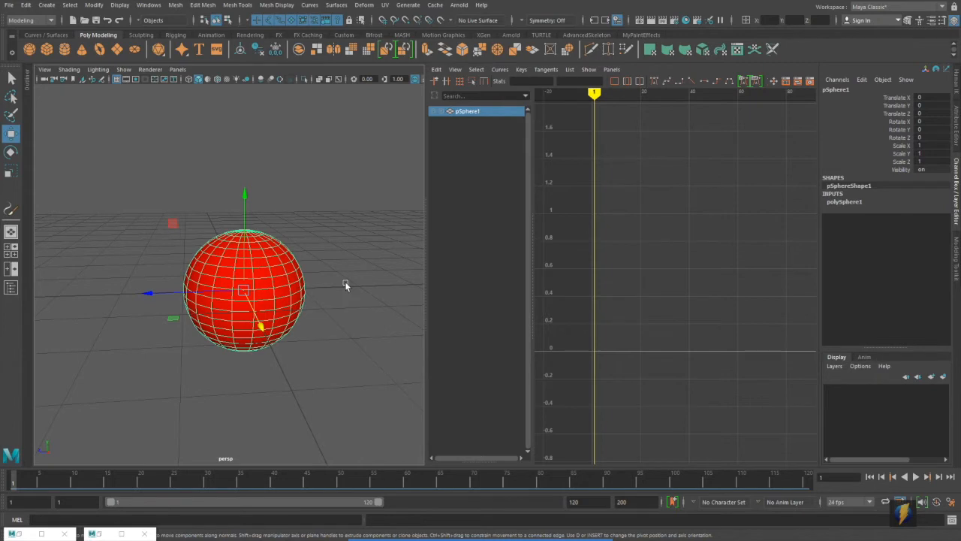
{"action": "left_click", "coordinate": [16, 486]}
{"action": "left_click_drag", "start_coordinate": [17, 486], "coordinate": [87, 485]}
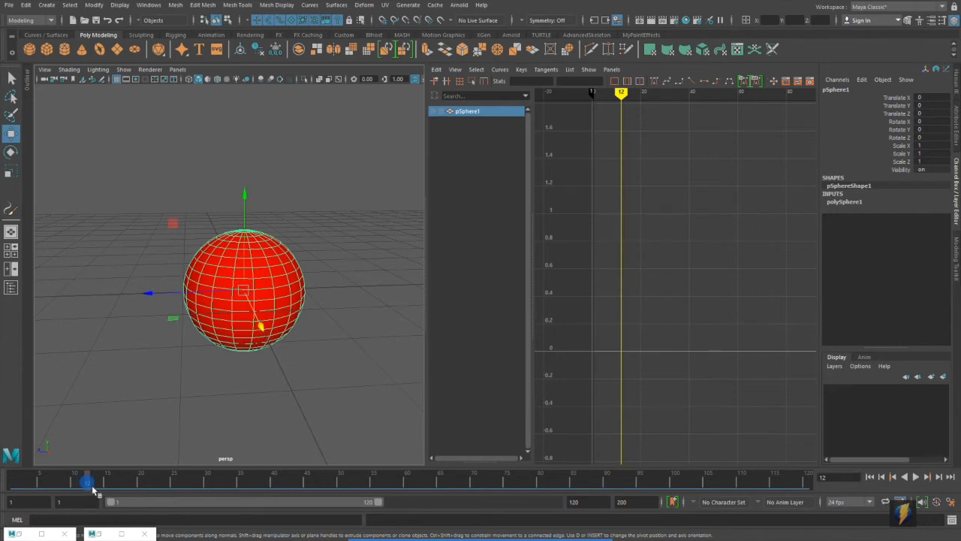
{"action": "right_click", "coordinate": [899, 173]}
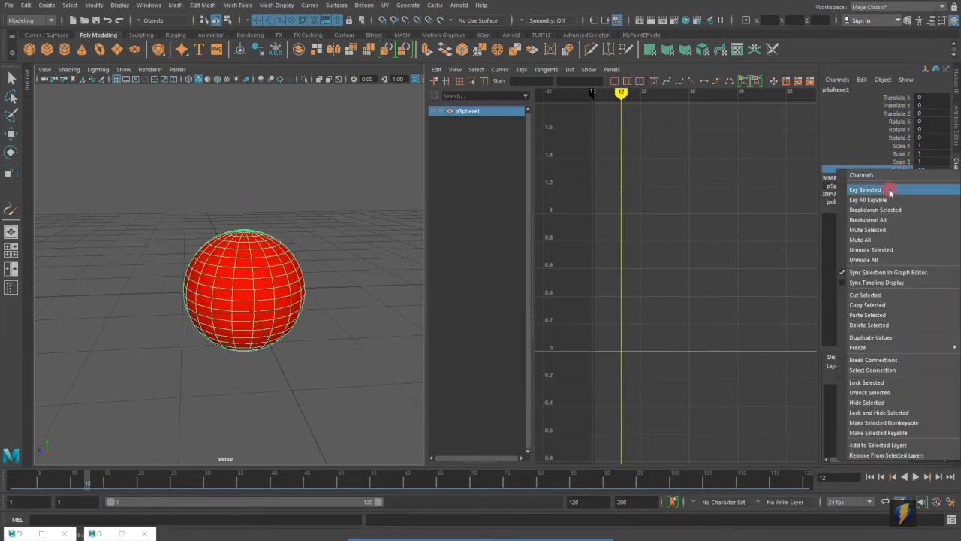
{"action": "left_click", "coordinate": [890, 191]}
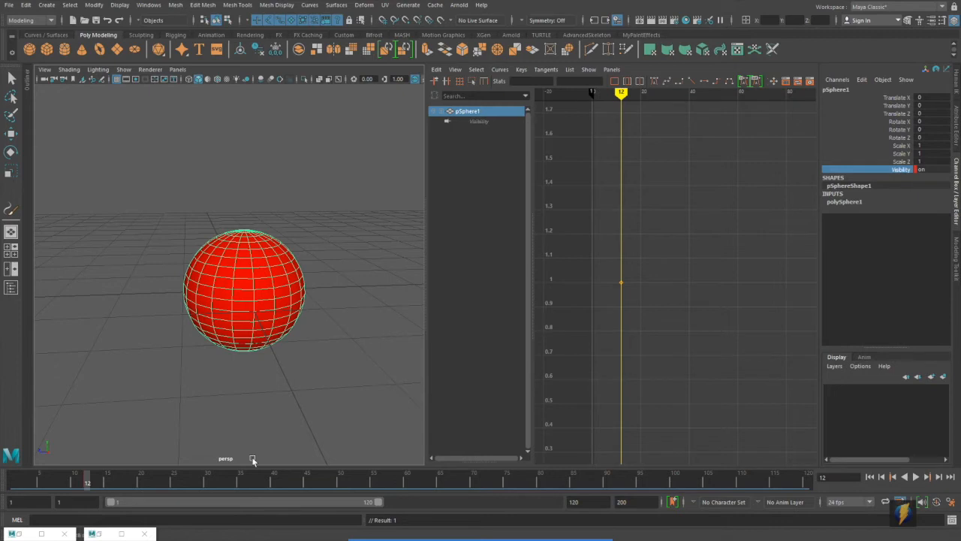
At frame 36, set the sphere's Visibility to 0 (off) and key it.
{"action": "left_click_drag", "start_coordinate": [87, 481], "coordinate": [249, 492]}
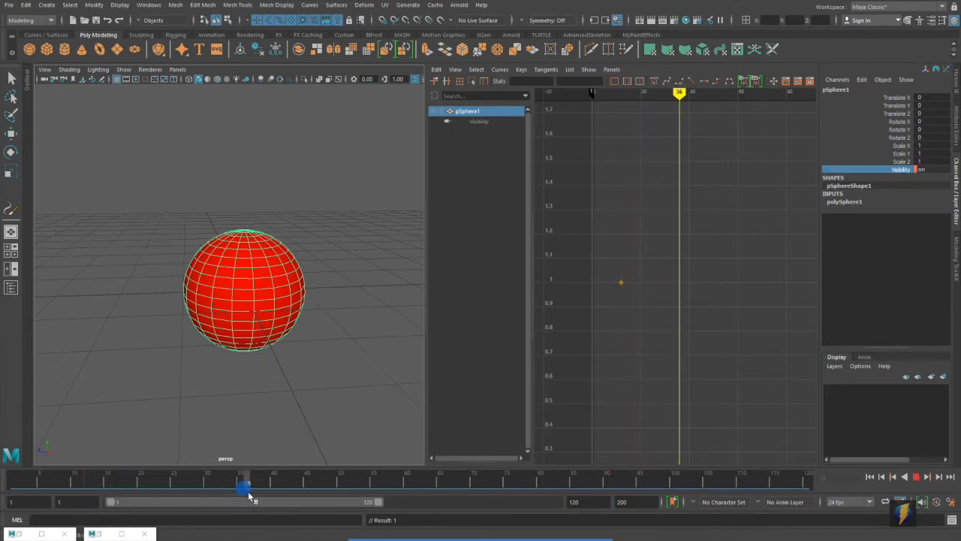
{"action": "left_click", "coordinate": [921, 169]}
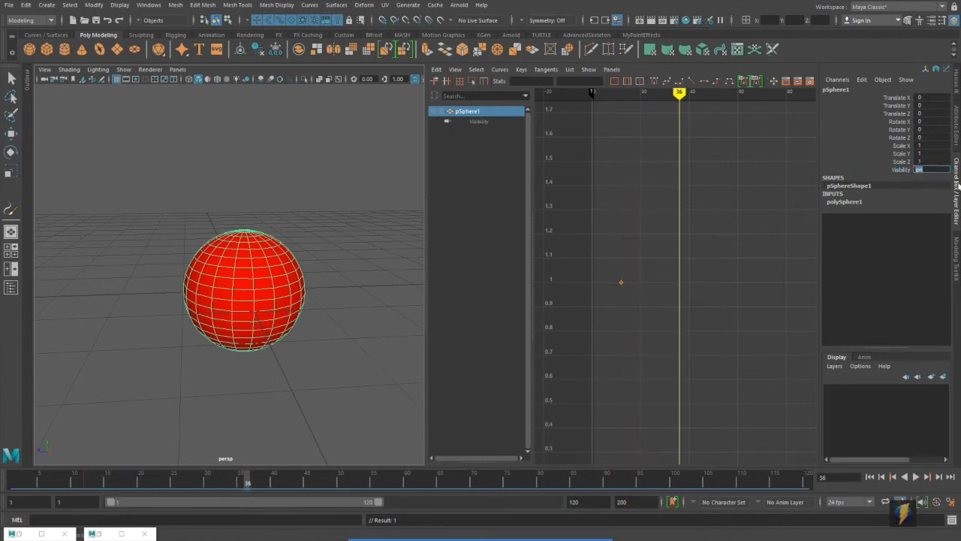
{"action": "type", "text": "0"}
{"action": "key", "text": "Return"}
{"action": "left_click", "coordinate": [903, 169]}
{"action": "right_click", "coordinate": [903, 169]}
{"action": "left_click", "coordinate": [898, 190]}
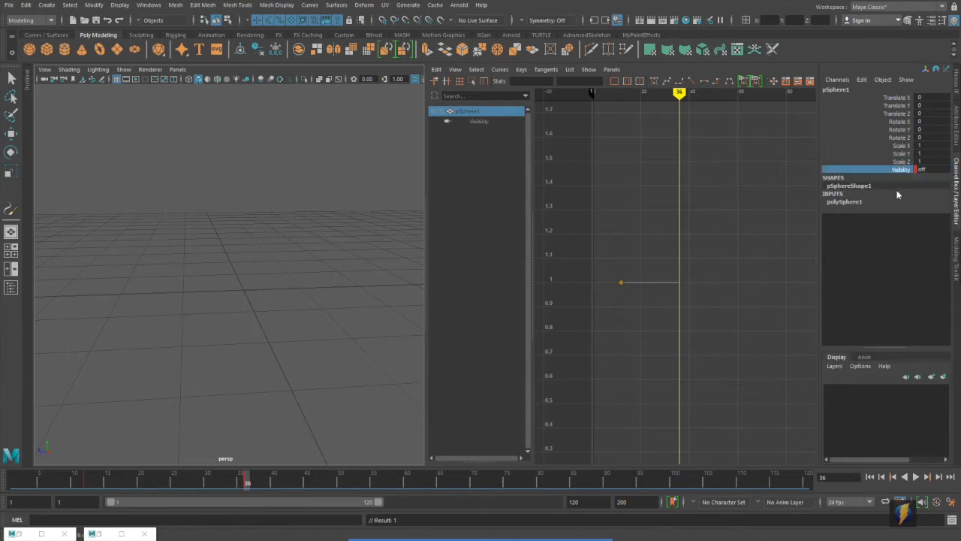
Key the sphere's Visibility as off at frame 48.
{"action": "left_click", "coordinate": [244, 483]}
{"action": "key", "text": "alt+v"}
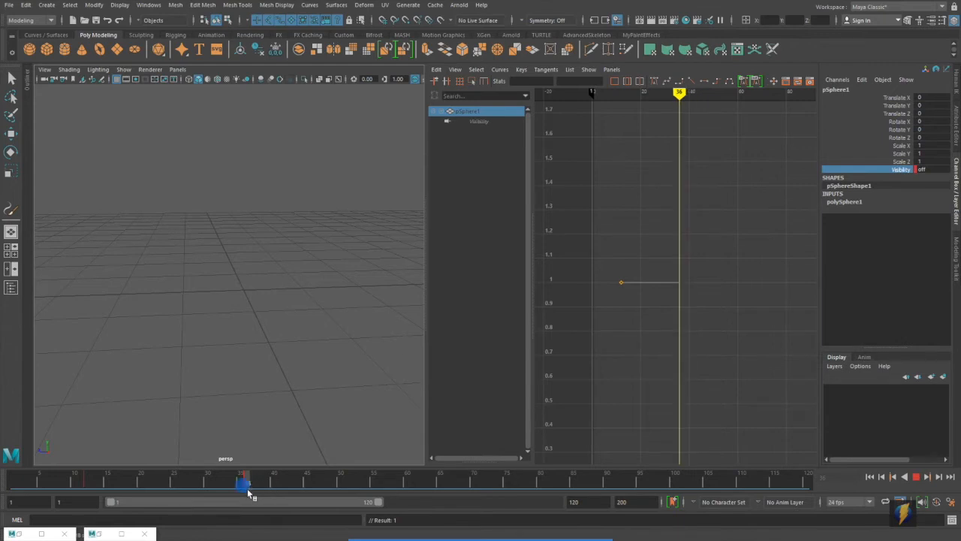
{"action": "left_click_drag", "start_coordinate": [249, 493], "coordinate": [334, 490]}
{"action": "right_click", "coordinate": [901, 175]}
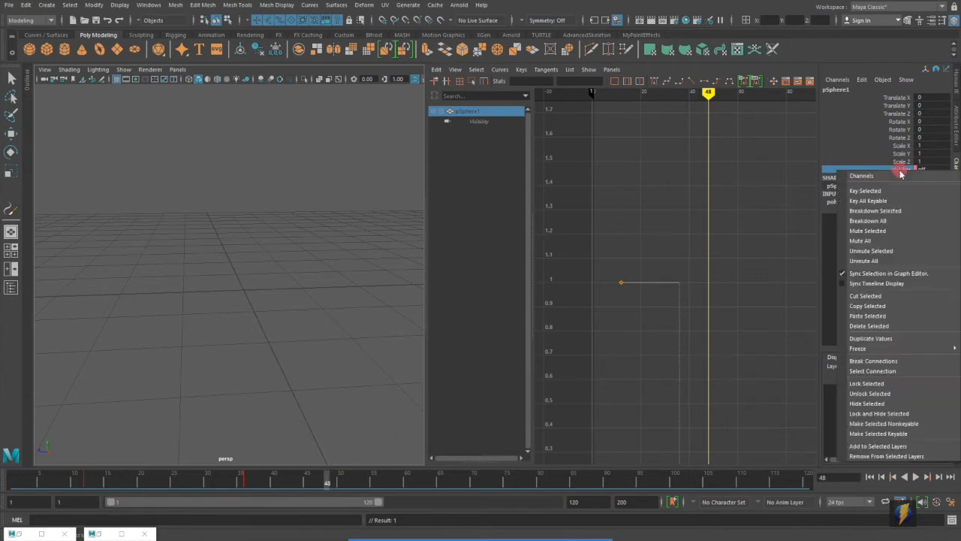
{"action": "left_click", "coordinate": [894, 188]}
At frame 72, set the sphere's Visibility to 1 (on) and key it.
{"action": "left_click_drag", "start_coordinate": [327, 489], "coordinate": [487, 490]}
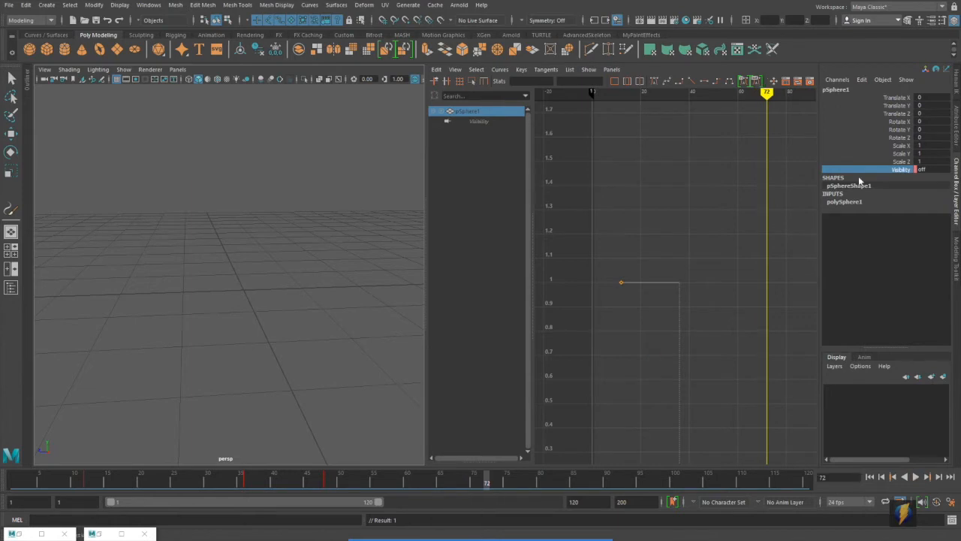
{"action": "left_click", "coordinate": [938, 172]}
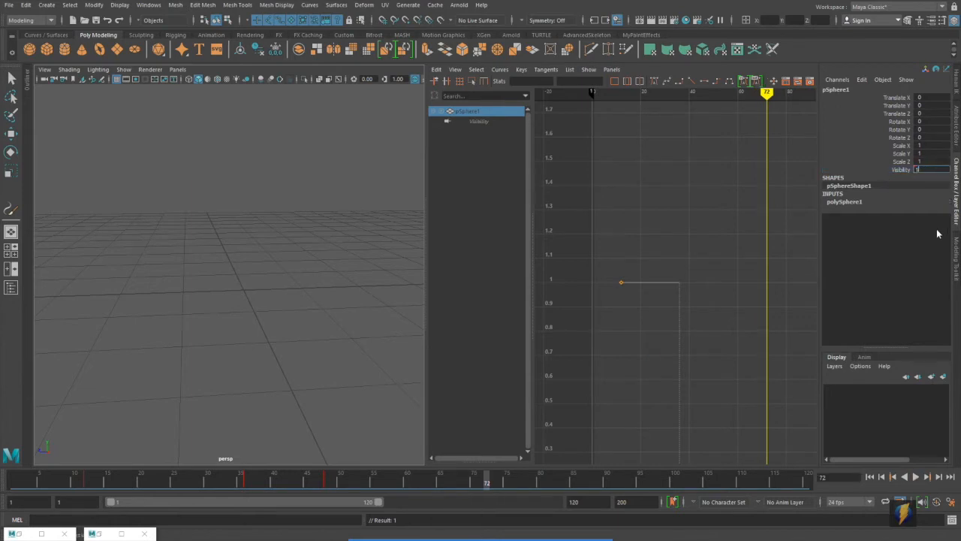
{"action": "type", "text": "1"}
{"action": "key", "text": "Return"}
{"action": "left_click", "coordinate": [901, 170]}
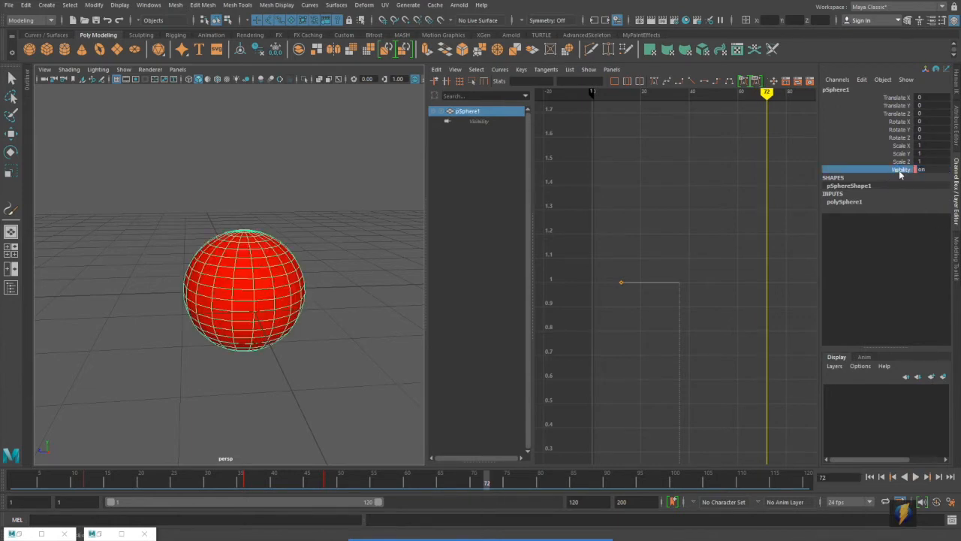
{"action": "right_click", "coordinate": [900, 171]}
{"action": "left_click", "coordinate": [896, 193]}
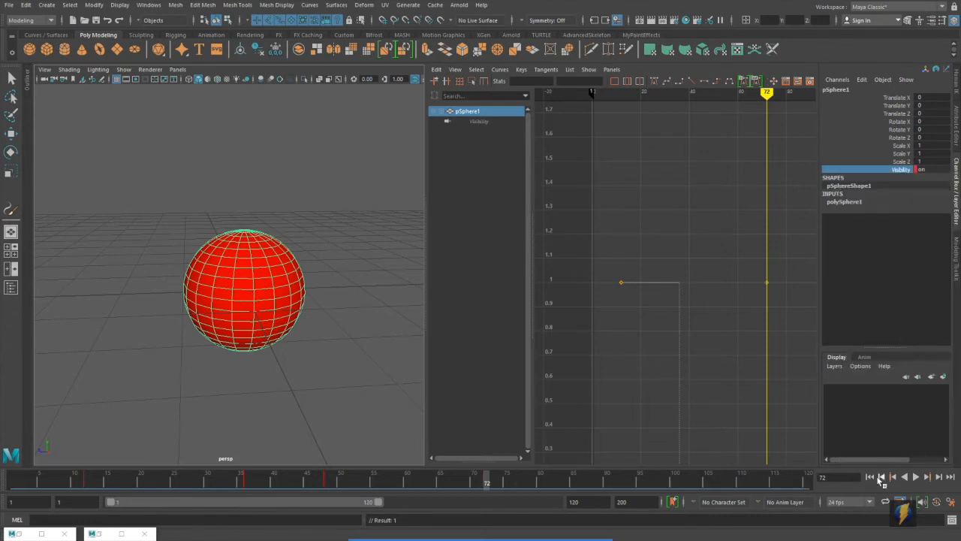
Play the visibility animation from frame 1 and scrub back through the timeline to check when the sphere disappears and reappears.
{"action": "left_click", "coordinate": [877, 477]}
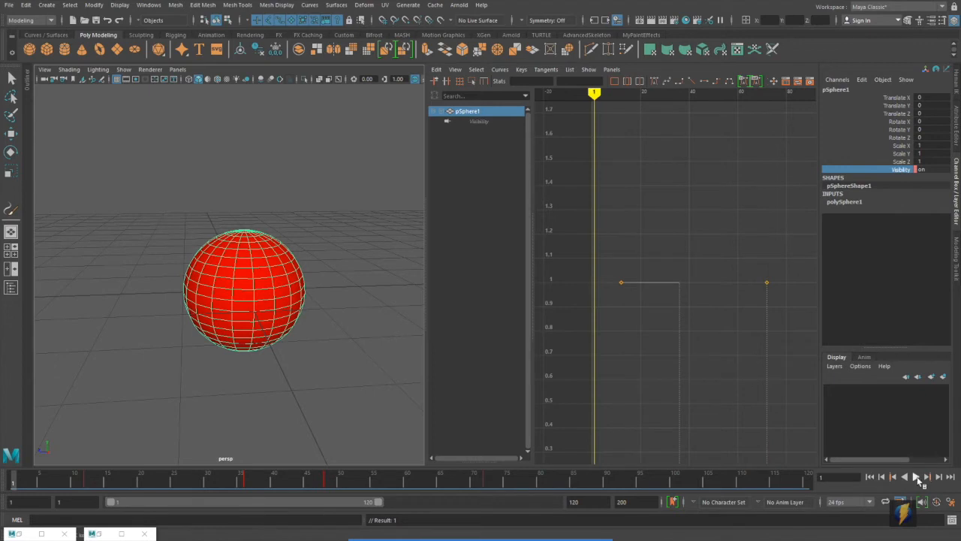
{"action": "left_click", "coordinate": [917, 477]}
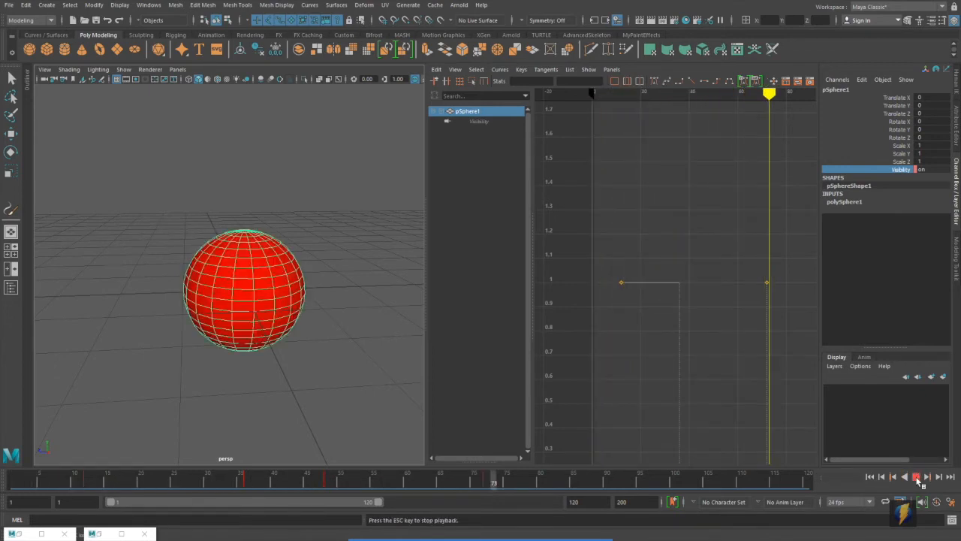
{"action": "left_click", "coordinate": [651, 478]}
{"action": "left_click_drag", "start_coordinate": [652, 481], "coordinate": [2, 465]}
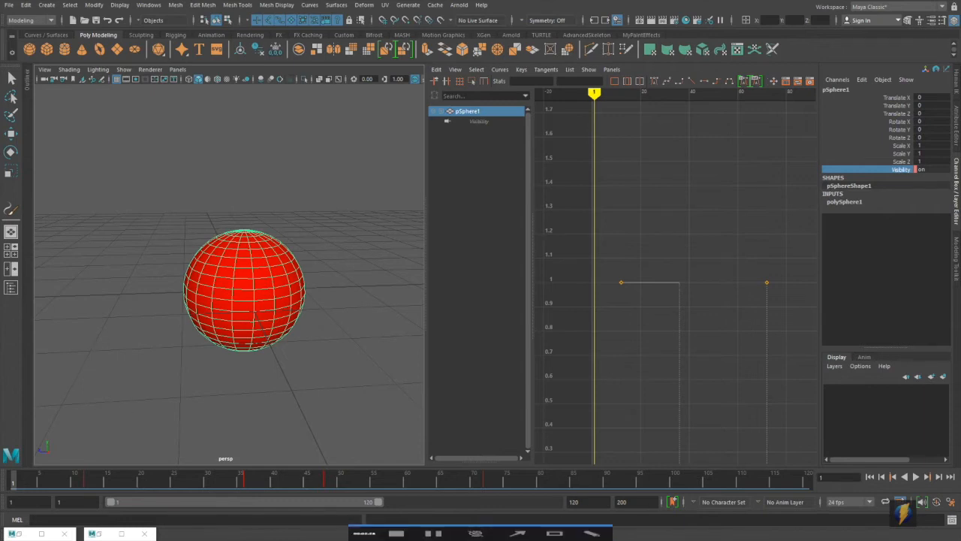
{"action": "left_click_drag", "start_coordinate": [746, 296], "coordinate": [882, 174]}
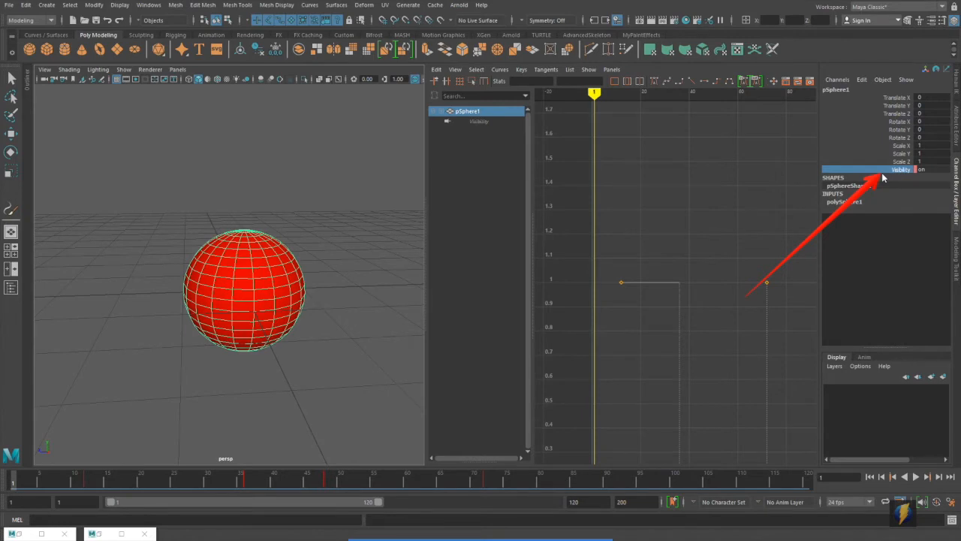
Select all keys of the Visibility curve in the Graph Editor and give them flat tangents.
{"action": "left_click", "coordinate": [480, 121]}
{"action": "key", "text": "f"}
{"action": "mouse_move", "coordinate": [683, 263]}
{"action": "right_mouse_down", "text": "alt"}
{"action": "mouse_move", "coordinate": [710, 260]}
{"action": "mouse_move", "coordinate": [611, 203]}
{"action": "right_mouse_up", "text": "alt"}
{"action": "left_click_drag", "start_coordinate": [591, 189], "coordinate": [796, 394]}
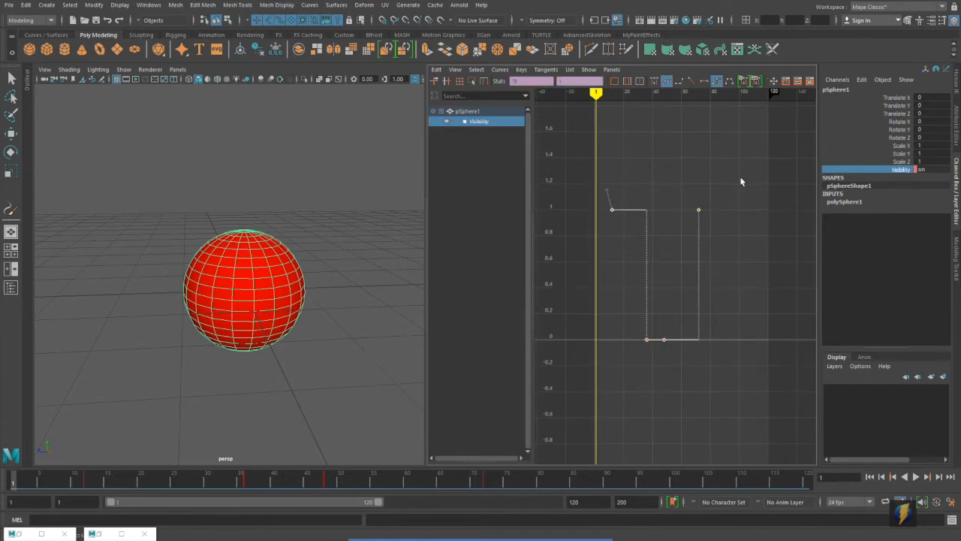
{"action": "left_click", "coordinate": [703, 81]}
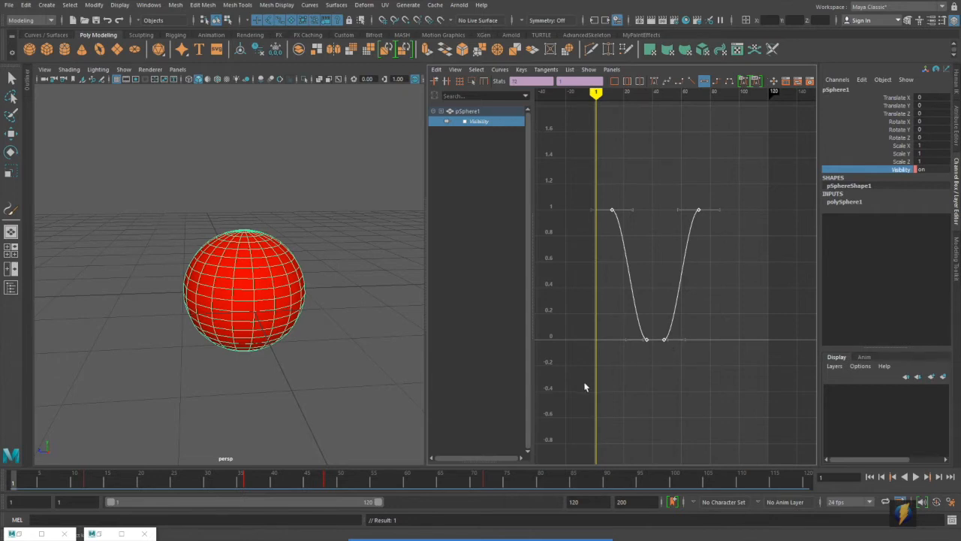
Play the animation with the smoothed Visibility curve from frame 1 and scrub to frame 60.
{"action": "left_click", "coordinate": [871, 476]}
{"action": "left_click", "coordinate": [916, 477]}
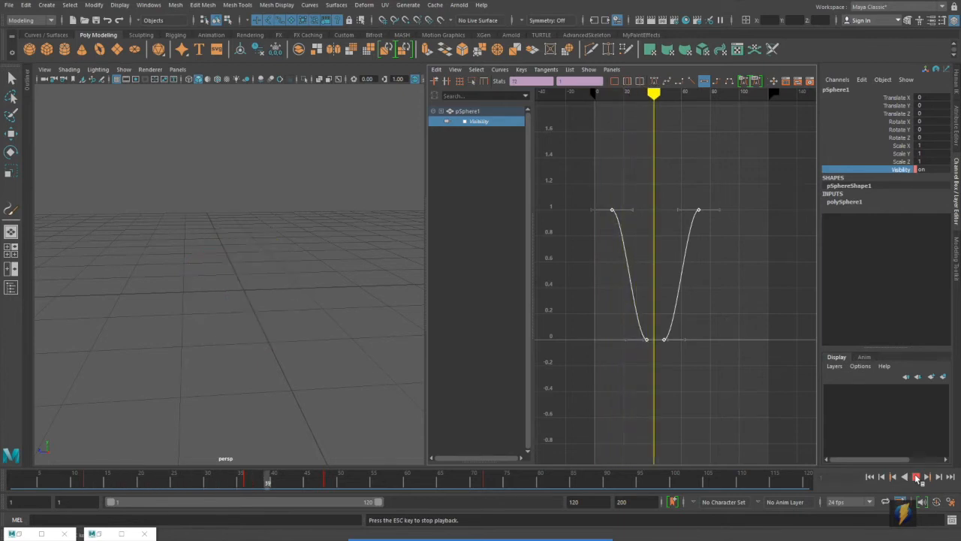
{"action": "left_click", "coordinate": [916, 478]}
{"action": "left_click_drag", "start_coordinate": [640, 479], "coordinate": [407, 499]}
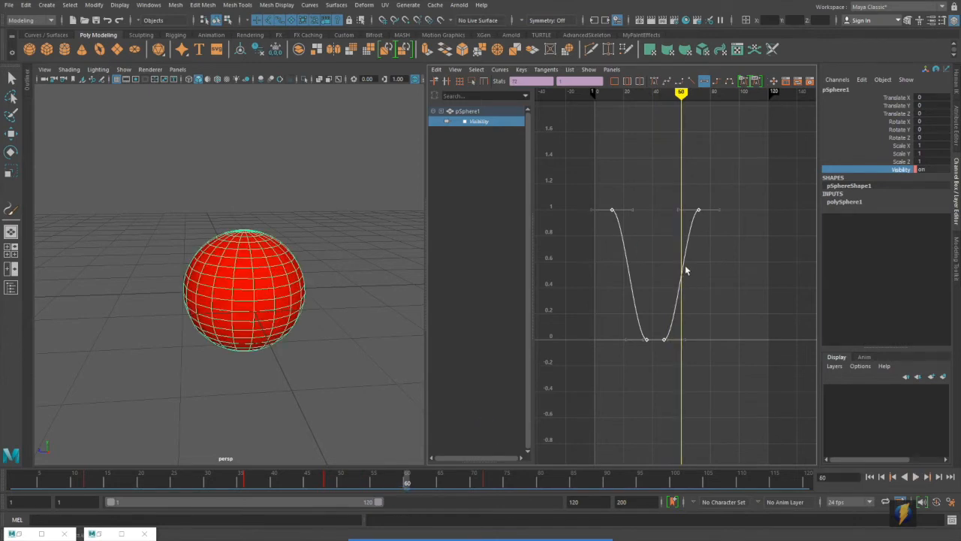
Examine the Visibility curve between its keys at frames 48 and 72, compare frame 59, and return to frame 1.
{"action": "middle_click_drag", "start_coordinate": [709, 294], "coordinate": [673, 303], "text": "alt+shift"}
{"action": "right_click_drag", "start_coordinate": [627, 305], "coordinate": [648, 309], "text": "alt+shift"}
{"action": "middle_click_drag", "start_coordinate": [656, 311], "coordinate": [736, 318], "text": "alt+shift"}
{"action": "left_click_drag", "start_coordinate": [616, 296], "coordinate": [664, 389]}
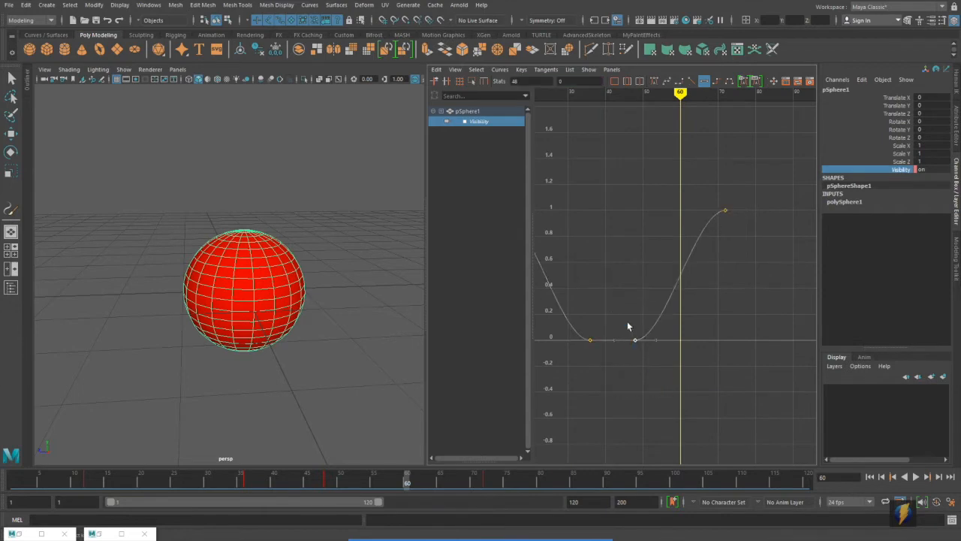
{"action": "left_click_drag", "start_coordinate": [717, 201], "coordinate": [760, 236]}
{"action": "left_click", "coordinate": [401, 481]}
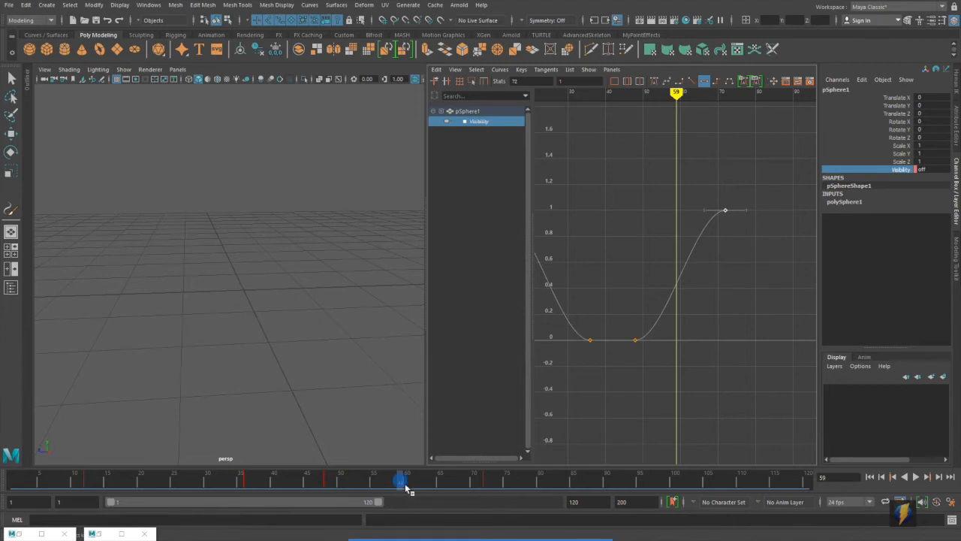
{"action": "left_click_drag", "start_coordinate": [399, 479], "coordinate": [0, 421]}
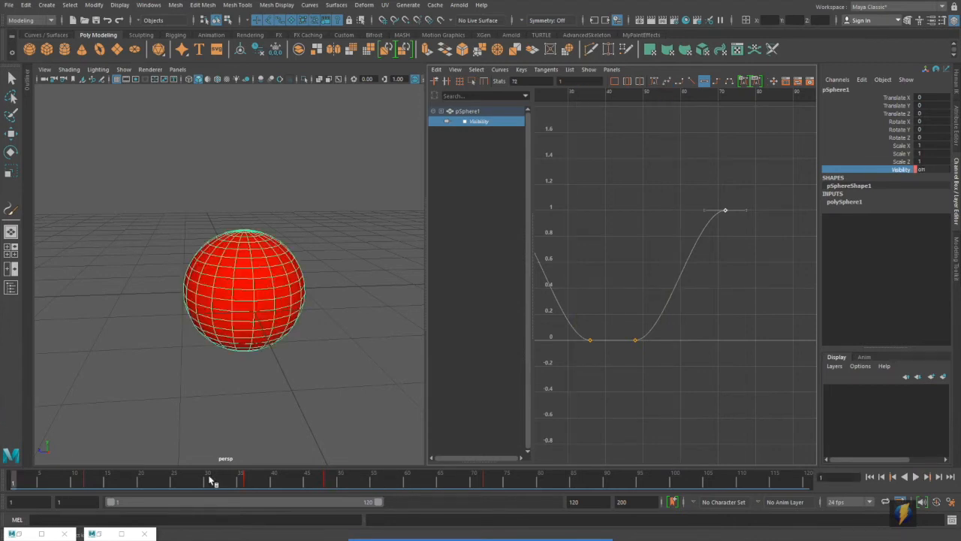
Cut the keys from the sphere's Visibility channel to remove its animation.
{"action": "left_click", "coordinate": [904, 170]}
{"action": "right_click", "coordinate": [904, 171]}
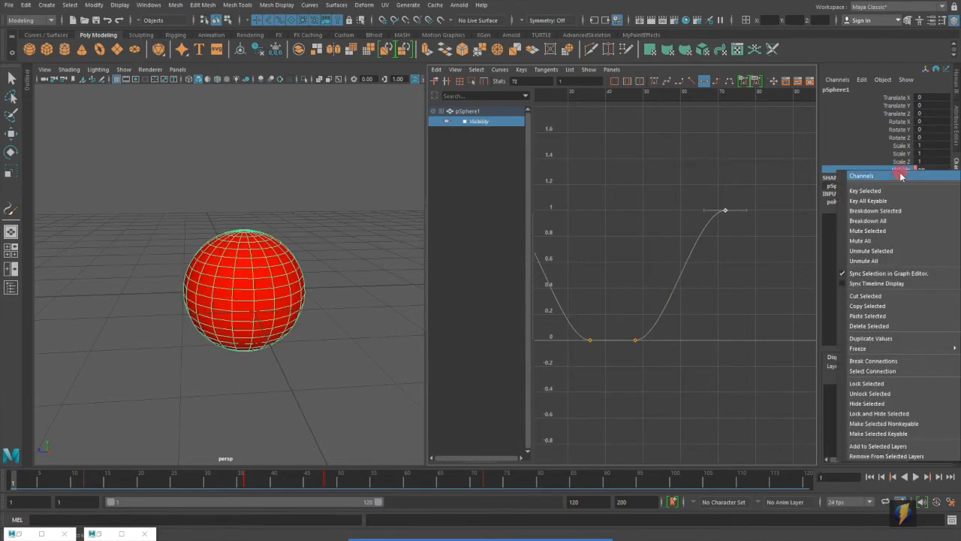
{"action": "left_click", "coordinate": [863, 290]}
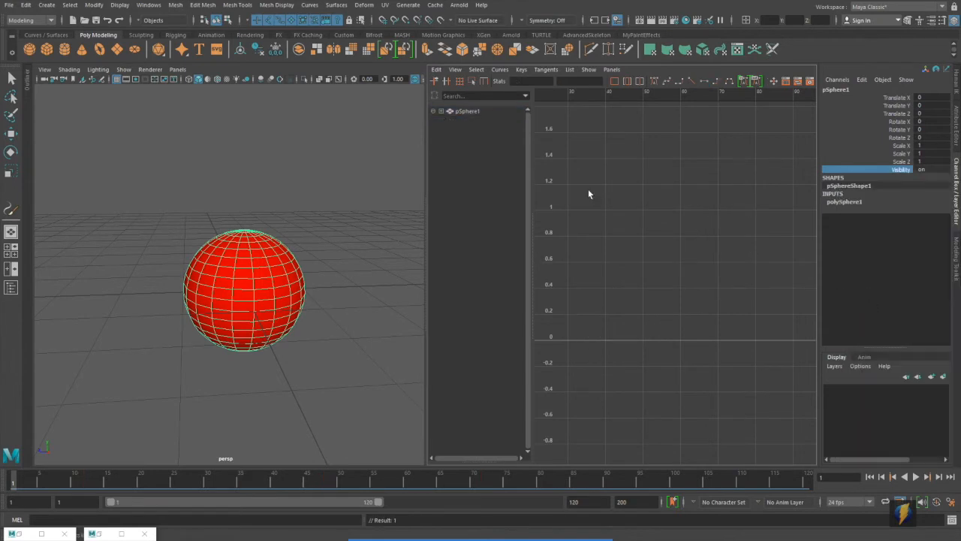
Select the lambert2 material in the Hypershade and display its attributes in the Attribute Editor.
{"action": "left_click", "coordinate": [685, 19]}
{"action": "left_click", "coordinate": [124, 458]}
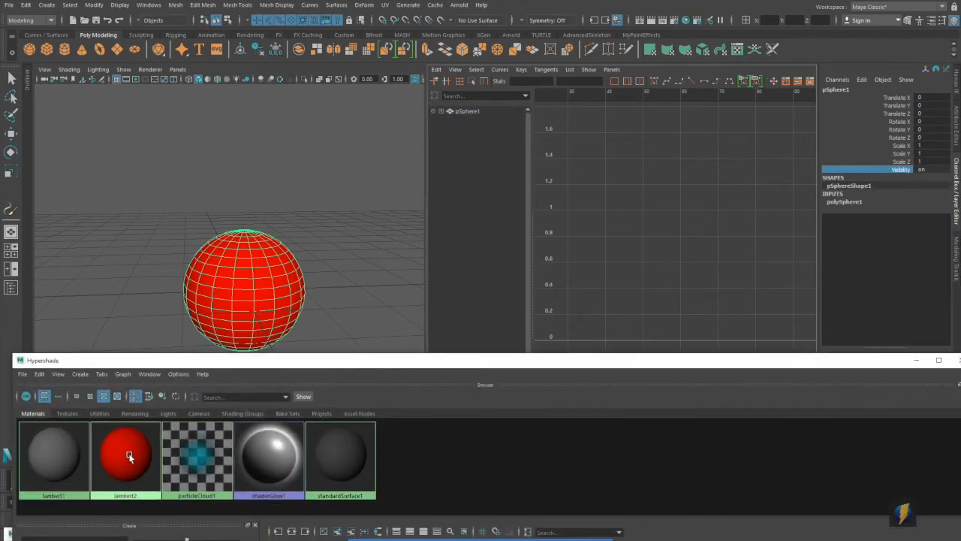
{"action": "left_click", "coordinate": [917, 362]}
{"action": "left_click", "coordinate": [956, 140]}
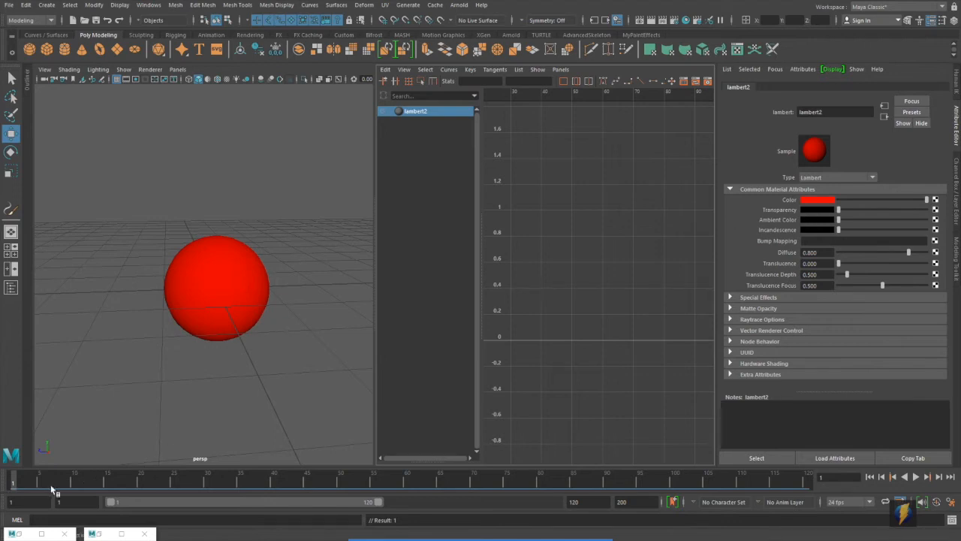
Key lambert2's Transparency as black (fully opaque) at frame 12.
{"action": "left_click_drag", "start_coordinate": [53, 488], "coordinate": [88, 489]}
{"action": "right_click", "coordinate": [776, 213]}
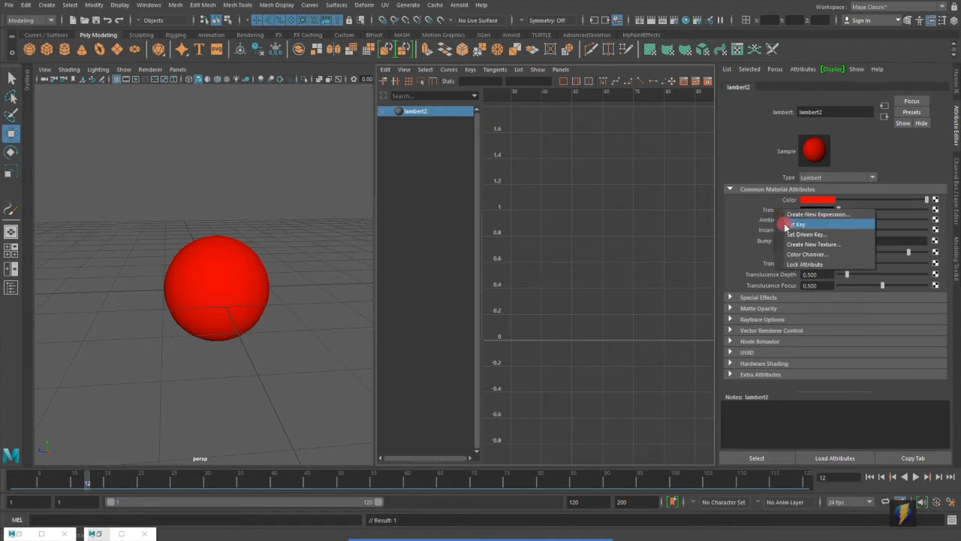
{"action": "left_click", "coordinate": [786, 223]}
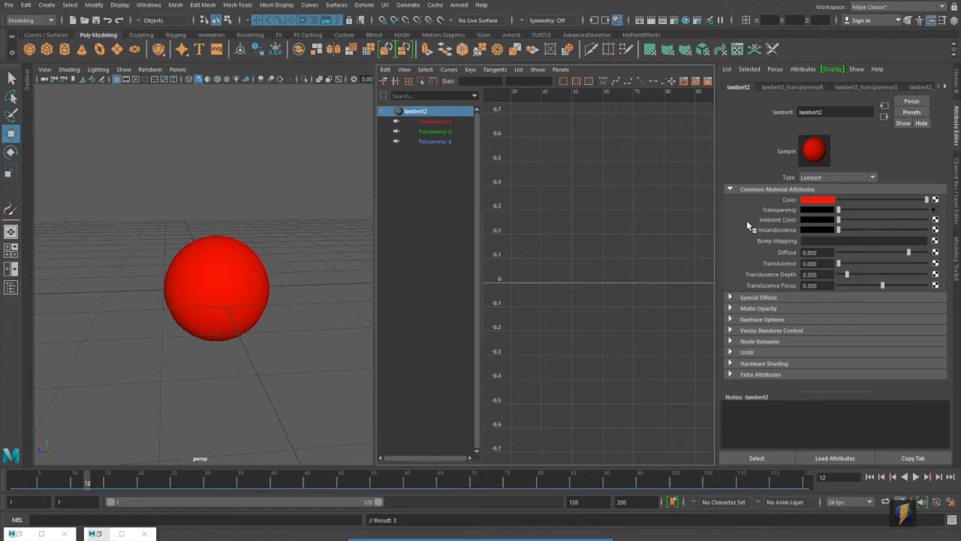
At frame 36, set lambert2's Transparency to white (fully transparent) and key it.
{"action": "left_click", "coordinate": [93, 479]}
{"action": "left_click_drag", "start_coordinate": [97, 482], "coordinate": [250, 504]}
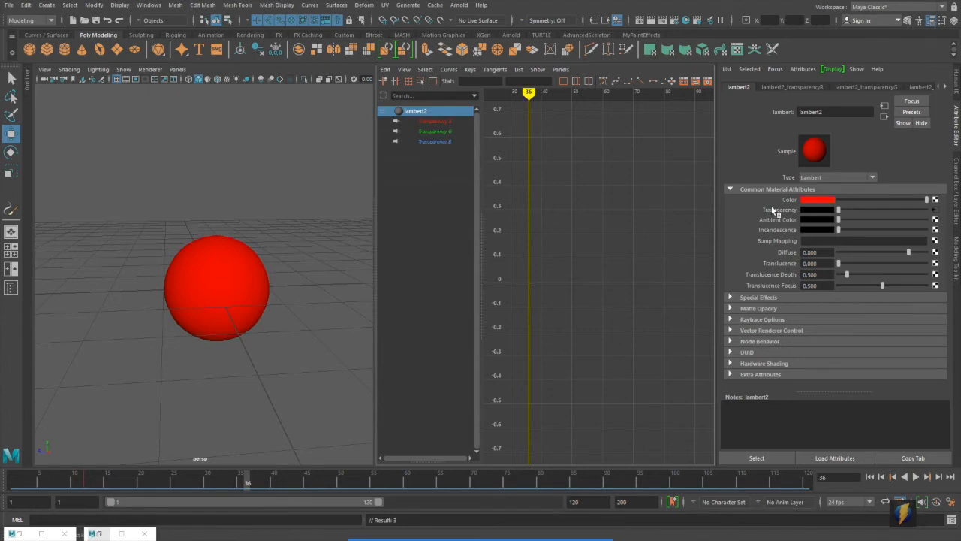
{"action": "left_click_drag", "start_coordinate": [840, 213], "coordinate": [938, 216]}
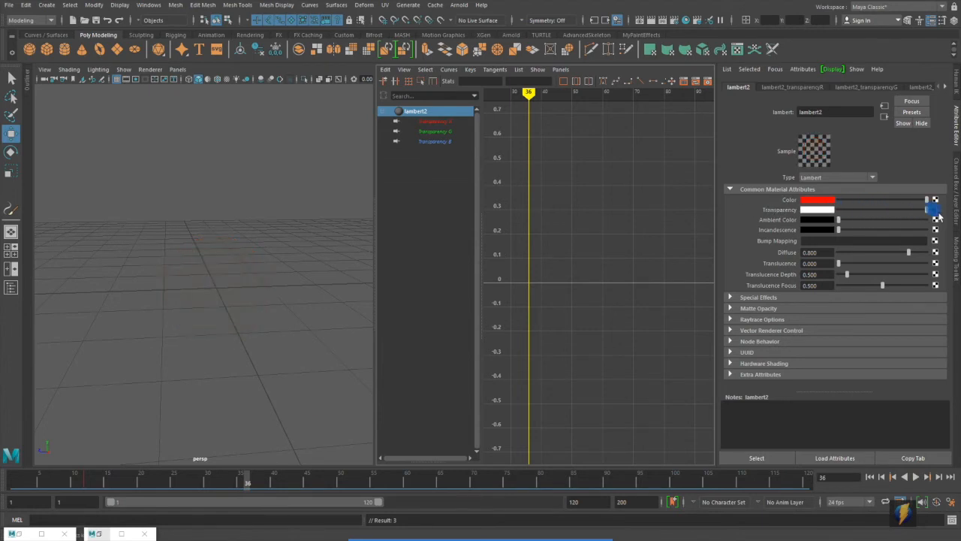
{"action": "right_click", "coordinate": [790, 215]}
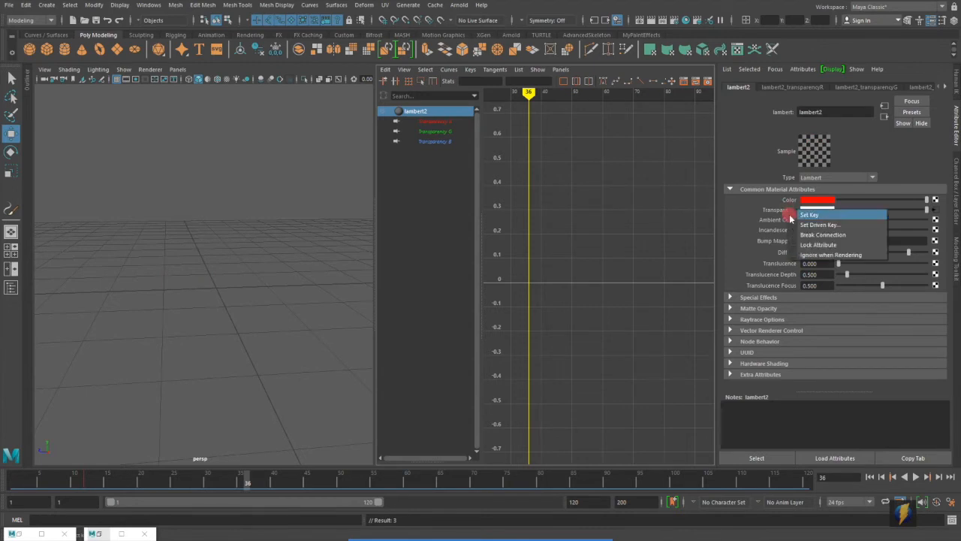
{"action": "left_click", "coordinate": [810, 214]}
Key lambert2's Transparency as white (fully transparent) again at frame 48.
{"action": "left_click_drag", "start_coordinate": [247, 484], "coordinate": [327, 490]}
{"action": "right_click", "coordinate": [785, 212]}
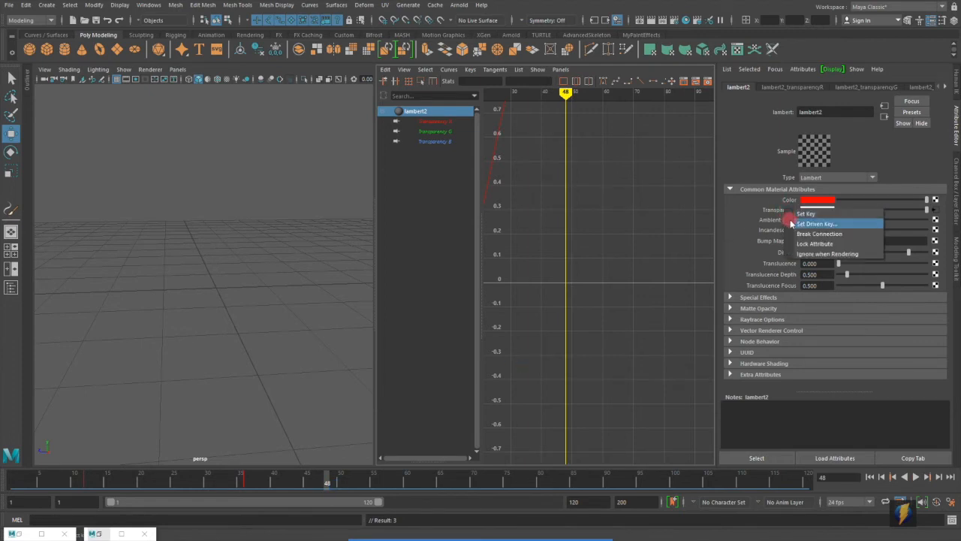
{"action": "left_click", "coordinate": [802, 214]}
At frame 72, set lambert2's Transparency back to black (fully opaque) and key it.
{"action": "left_click_drag", "start_coordinate": [327, 484], "coordinate": [489, 496]}
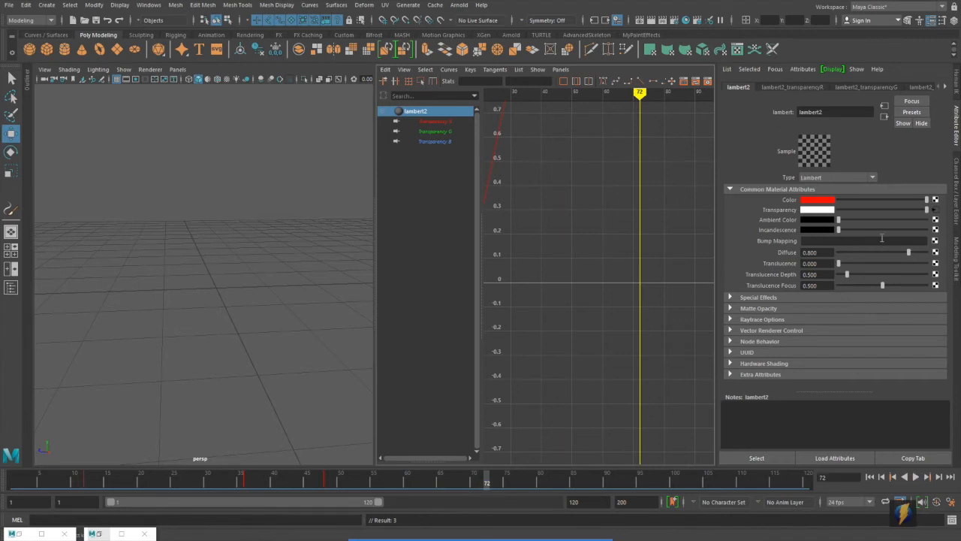
{"action": "left_click_drag", "start_coordinate": [929, 209], "coordinate": [807, 218]}
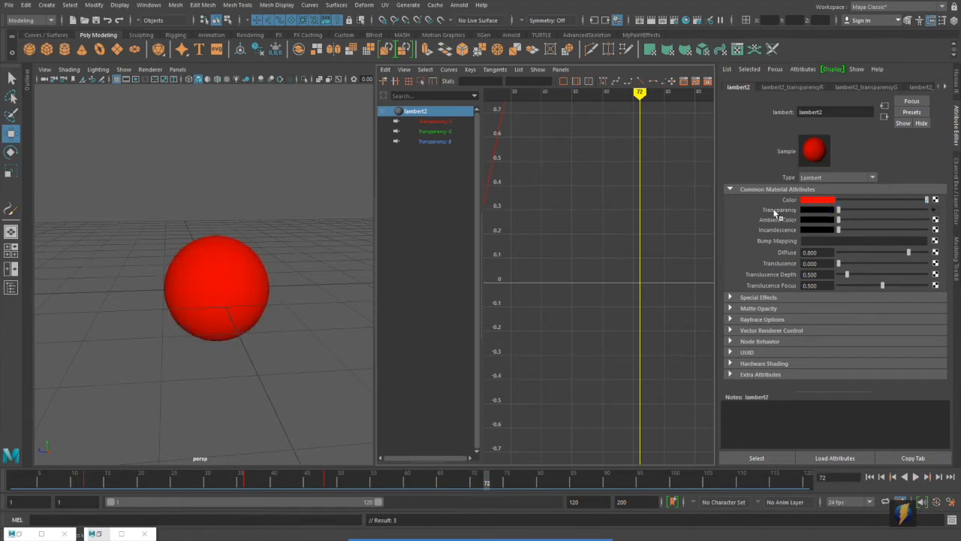
{"action": "right_click", "coordinate": [775, 213]}
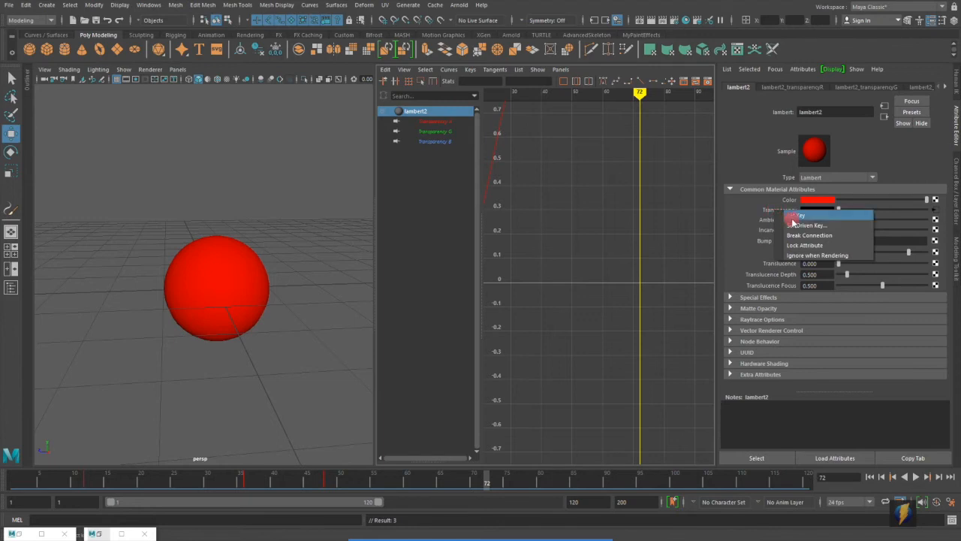
{"action": "left_click", "coordinate": [793, 216]}
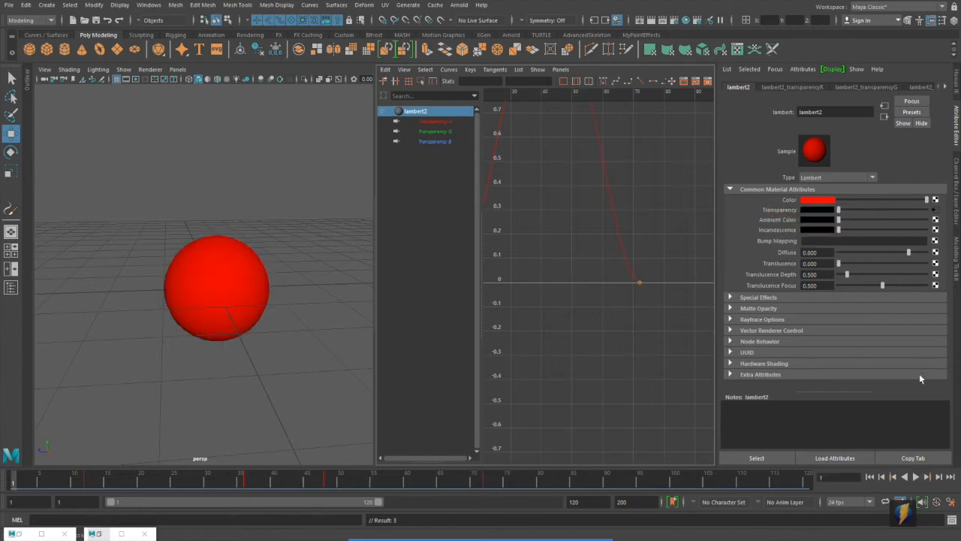
Play back the transparency animation and scrub the timeline to frame 60 to check the fade.
{"action": "left_click", "coordinate": [916, 477]}
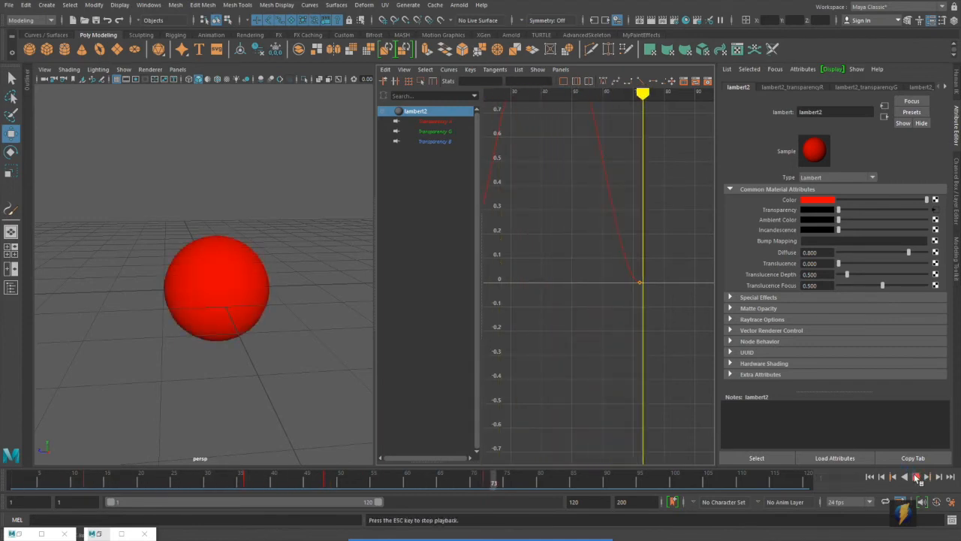
{"action": "left_click", "coordinate": [916, 477]}
{"action": "left_click_drag", "start_coordinate": [614, 482], "coordinate": [407, 486]}
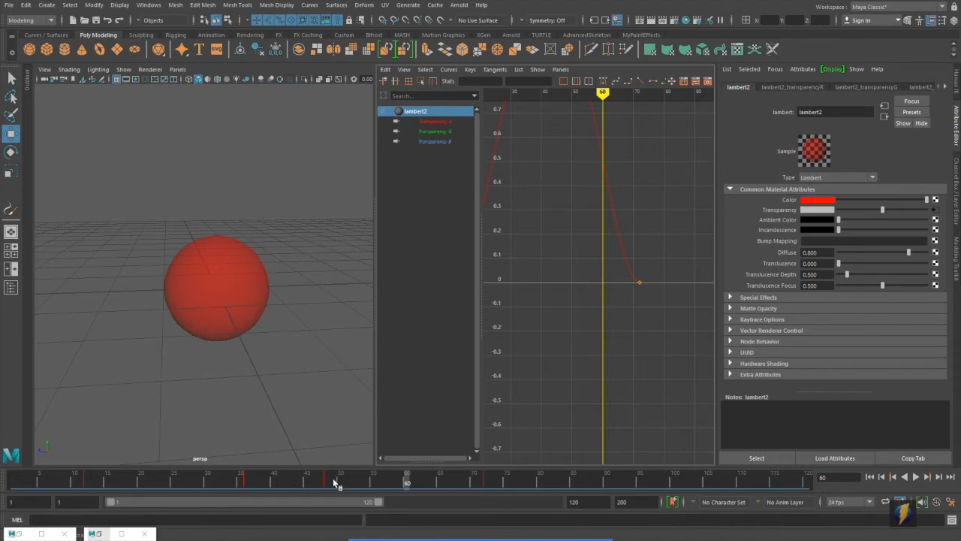
{"action": "left_click", "coordinate": [517, 518]}
{"action": "left_click", "coordinate": [649, 333]}
{"action": "mouse_move", "coordinate": [649, 336]}
{"action": "left_mouse_down"}
{"action": "mouse_move", "coordinate": [721, 243]}
{"action": "mouse_move", "coordinate": [678, 219]}
{"action": "mouse_move", "coordinate": [750, 230]}
{"action": "mouse_move", "coordinate": [736, 247]}
{"action": "mouse_move", "coordinate": [736, 217]}
{"action": "mouse_move", "coordinate": [741, 262]}
{"action": "mouse_move", "coordinate": [787, 220]}
{"action": "mouse_move", "coordinate": [820, 215]}
{"action": "mouse_move", "coordinate": [808, 280]}
{"action": "mouse_move", "coordinate": [760, 239]}
{"action": "left_mouse_up"}
Break the animation connection on lambert2's Transparency and set it to black so the sphere is opaque.
{"action": "right_click", "coordinate": [780, 212]}
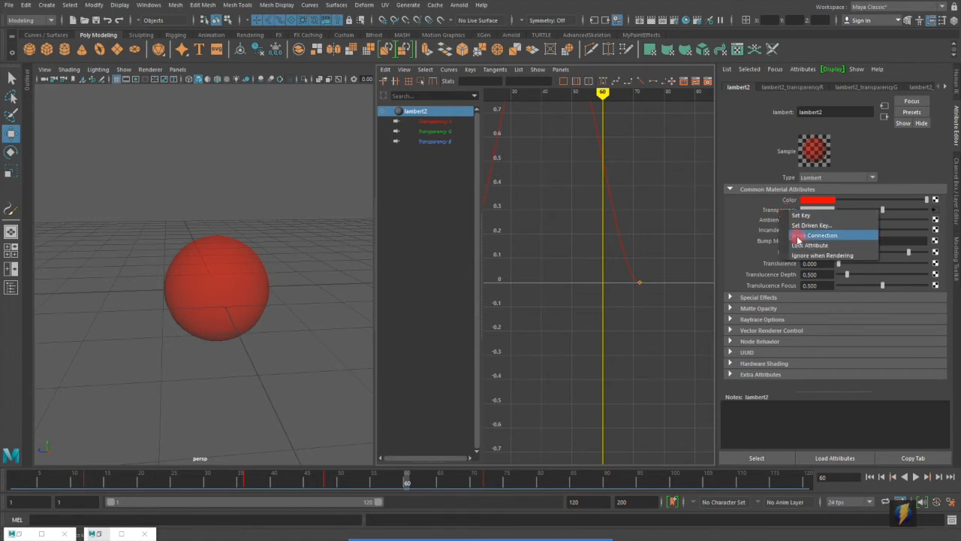
{"action": "left_click", "coordinate": [798, 236]}
{"action": "mouse_move", "coordinate": [843, 213]}
{"action": "left_mouse_down"}
{"action": "mouse_move", "coordinate": [880, 211]}
{"action": "mouse_move", "coordinate": [832, 217]}
{"action": "left_mouse_up"}
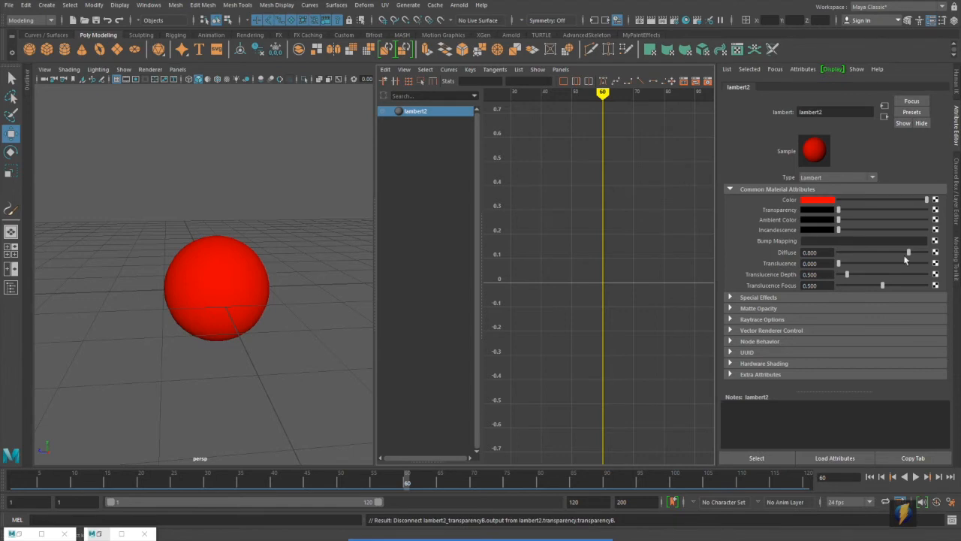
Map a 2D Ramp texture to the Color attribute of lambert2.
{"action": "left_click", "coordinate": [935, 200]}
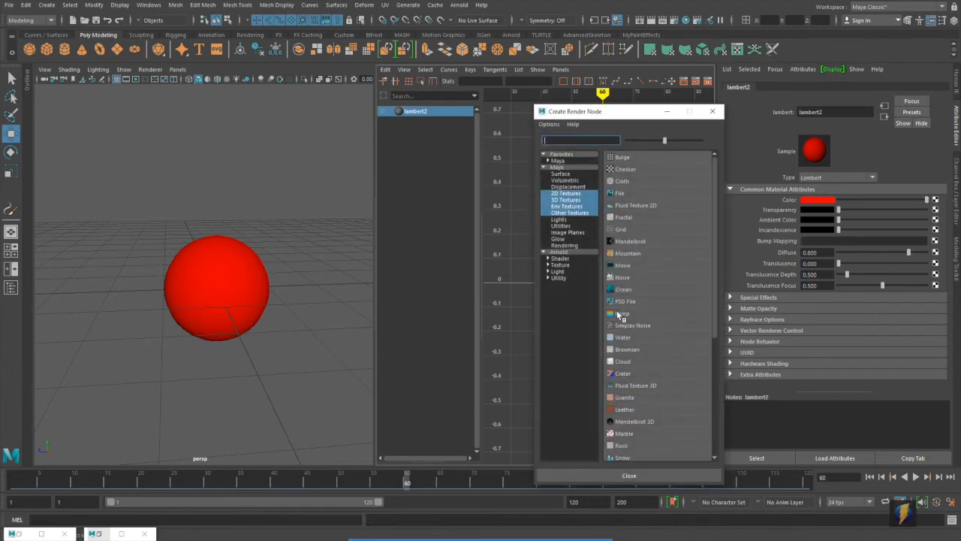
{"action": "left_click", "coordinate": [567, 194]}
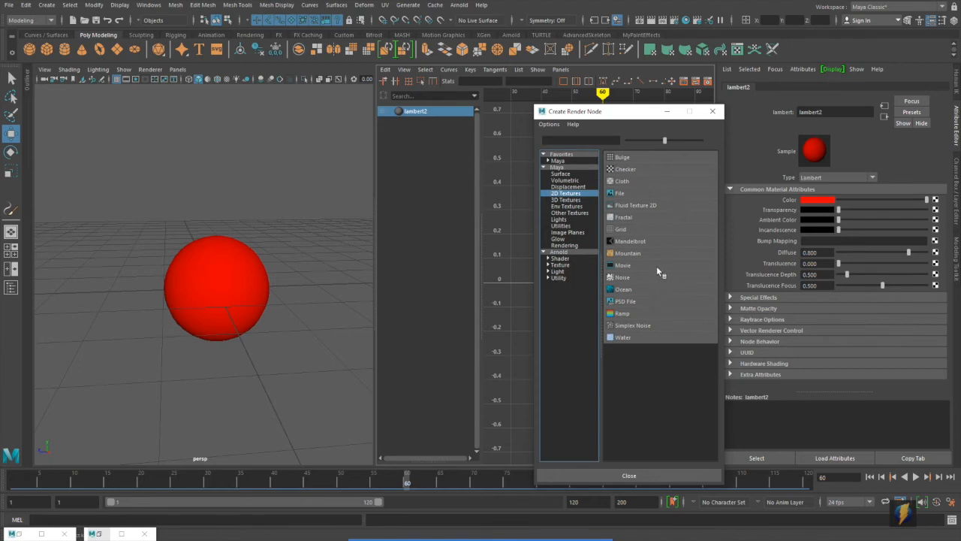
{"action": "left_click", "coordinate": [622, 313]}
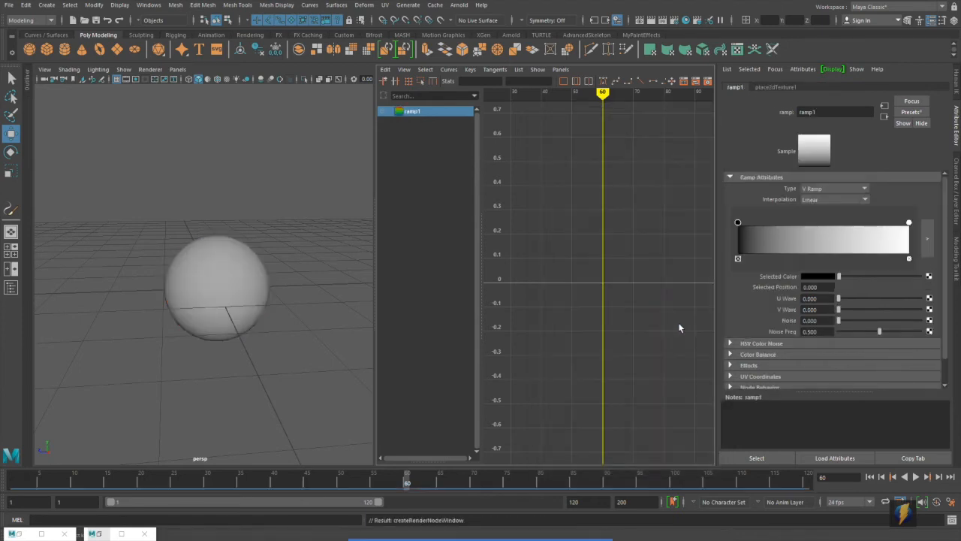
Add four intermediate color stops to the ramp at positions of about 0.18, 0.42, 0.6 and 0.8.
{"action": "left_click", "coordinate": [738, 223]}
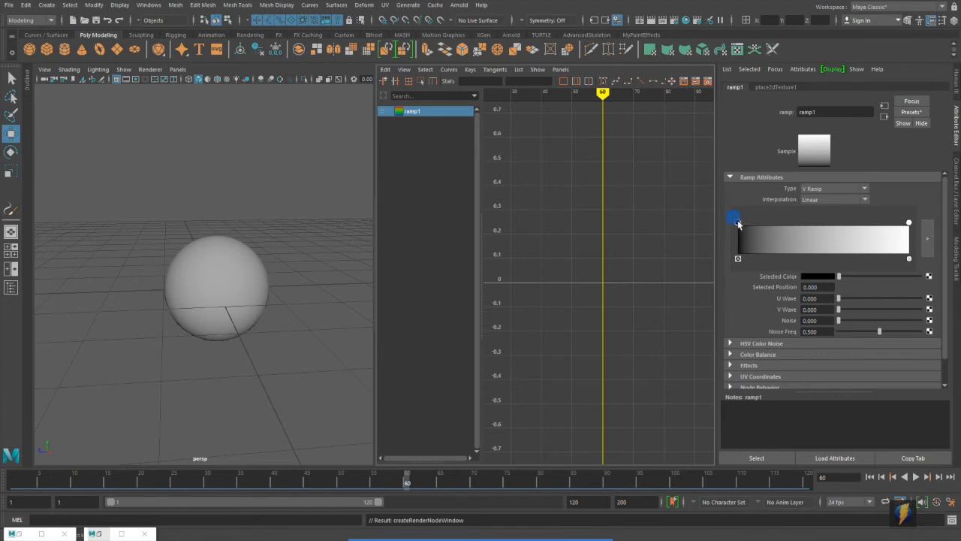
{"action": "left_click", "coordinate": [767, 233]}
{"action": "left_click", "coordinate": [811, 233]}
{"action": "left_click", "coordinate": [842, 233]}
{"action": "left_click", "coordinate": [872, 233]}
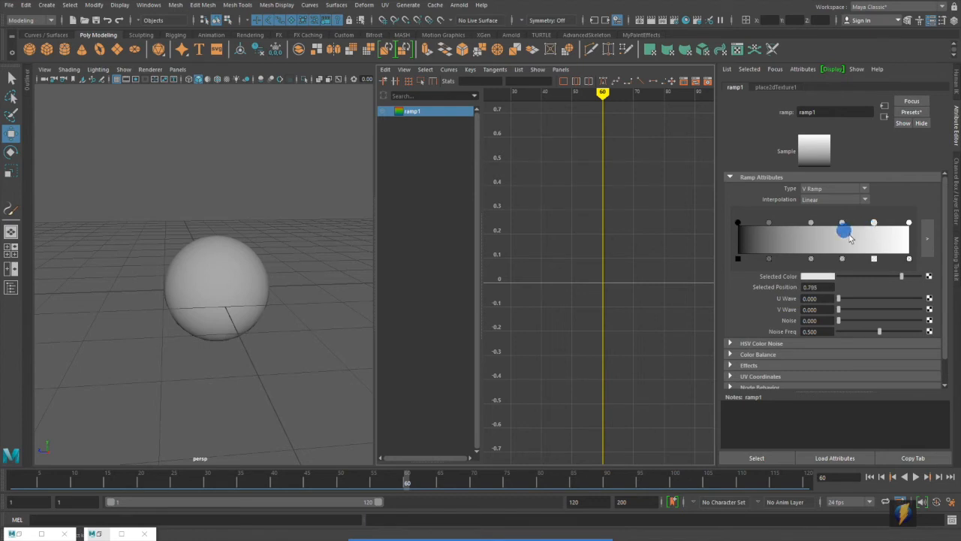
Color the ramp's first stop red and its second stop yellow.
{"action": "left_click", "coordinate": [738, 223]}
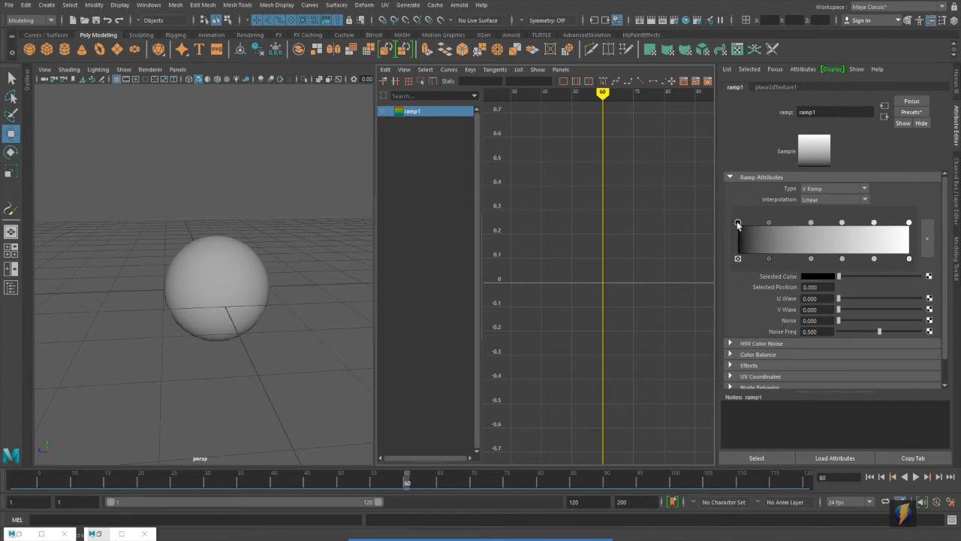
{"action": "left_click", "coordinate": [807, 277]}
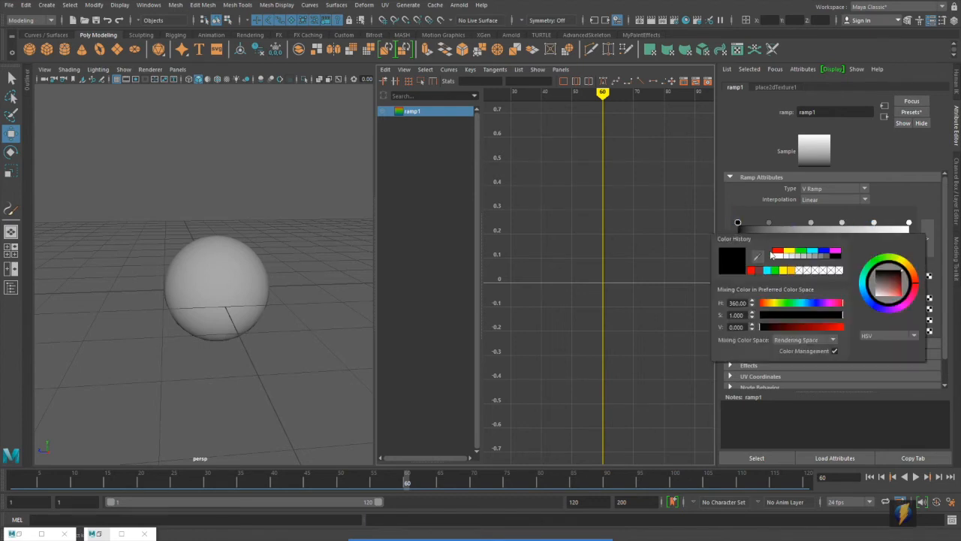
{"action": "left_click", "coordinate": [777, 251]}
{"action": "left_click", "coordinate": [769, 223]}
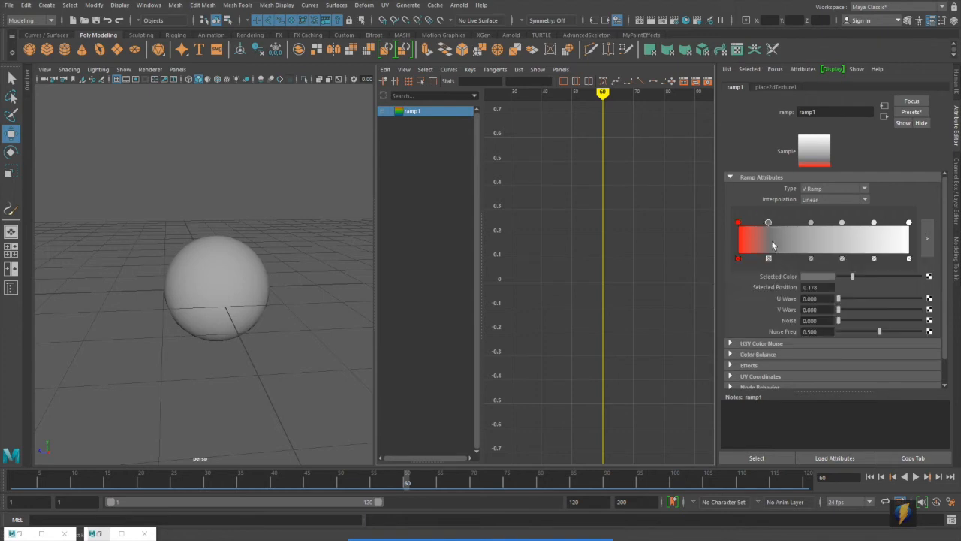
{"action": "left_click", "coordinate": [808, 278]}
{"action": "left_click", "coordinate": [781, 248]}
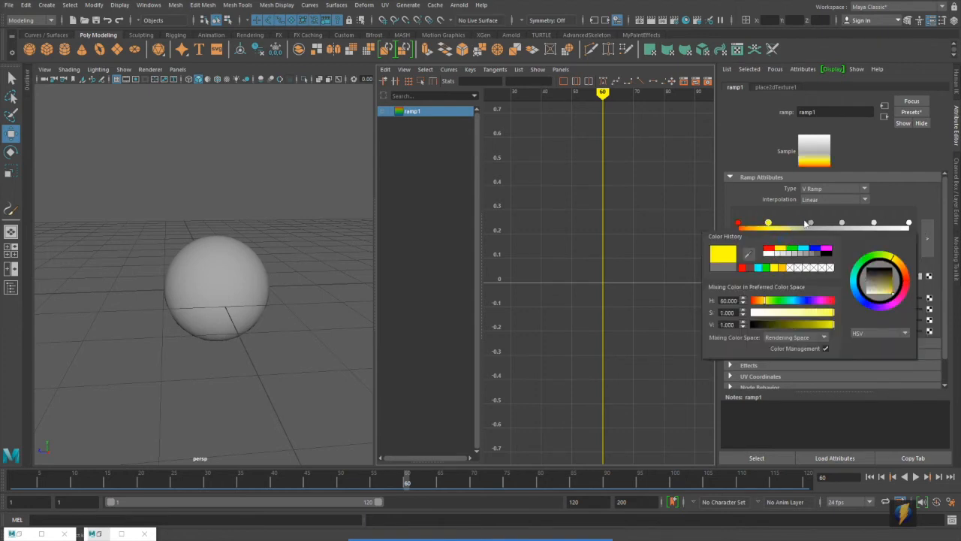
Color the ramp's third stop green and its fourth stop cyan.
{"action": "left_click", "coordinate": [811, 223]}
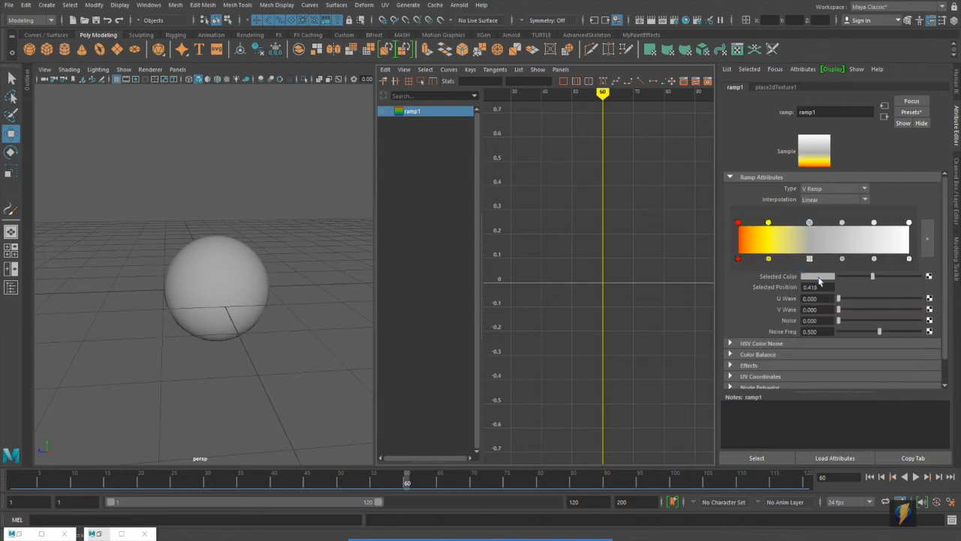
{"action": "left_click", "coordinate": [812, 277]}
{"action": "left_click", "coordinate": [802, 251]}
{"action": "left_click", "coordinate": [841, 223]}
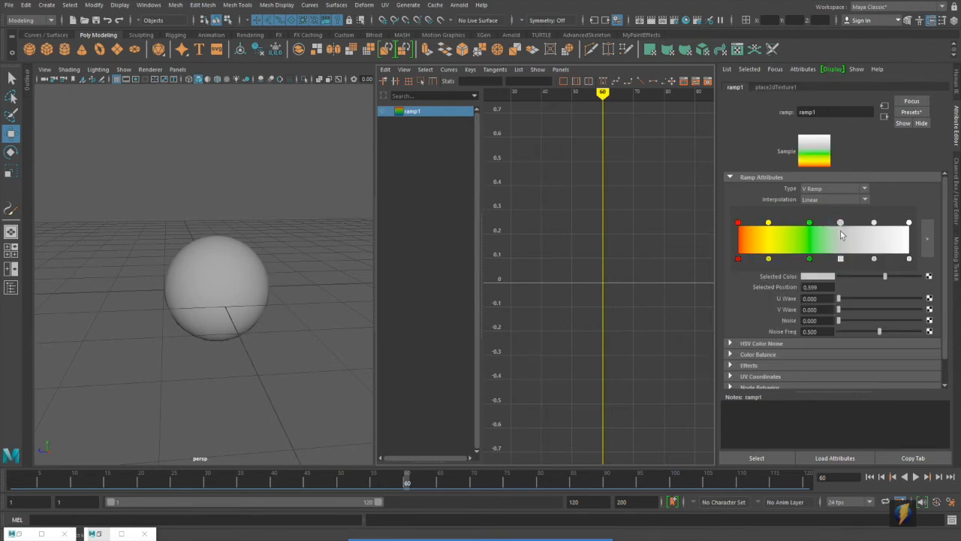
{"action": "left_click", "coordinate": [835, 278]}
{"action": "left_click", "coordinate": [839, 259]}
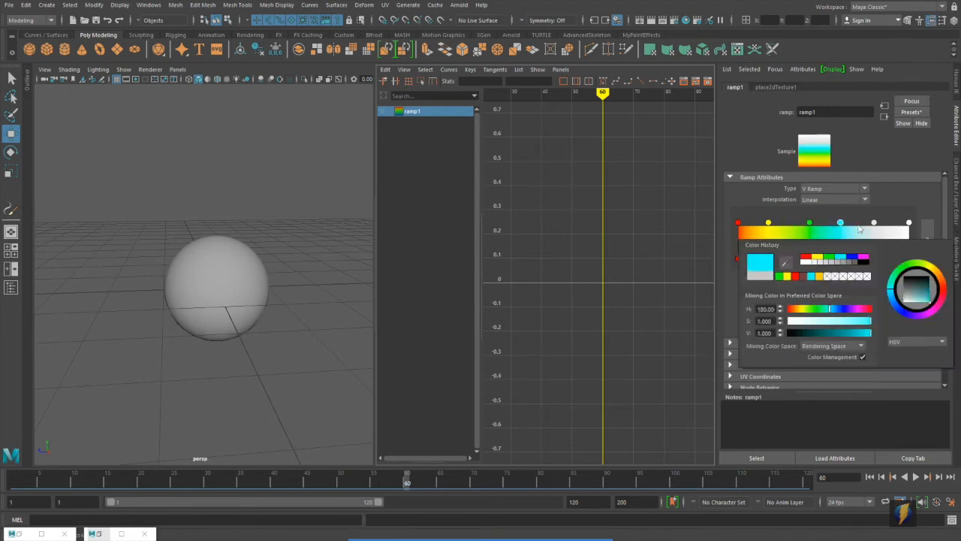
Color the ramp's fifth stop blue and its last stop magenta.
{"action": "left_click", "coordinate": [875, 223]}
{"action": "left_click", "coordinate": [833, 282]}
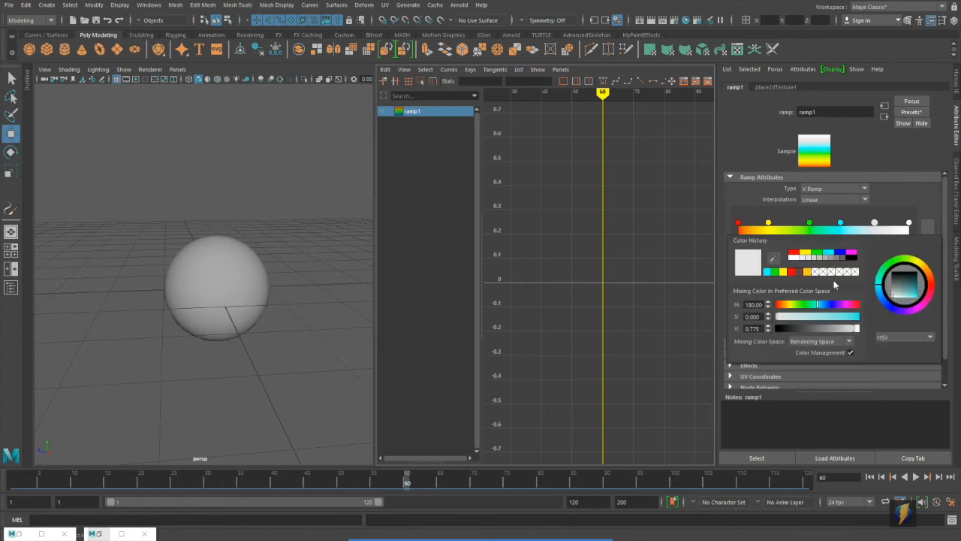
{"action": "left_click", "coordinate": [842, 252]}
{"action": "left_click", "coordinate": [908, 223]}
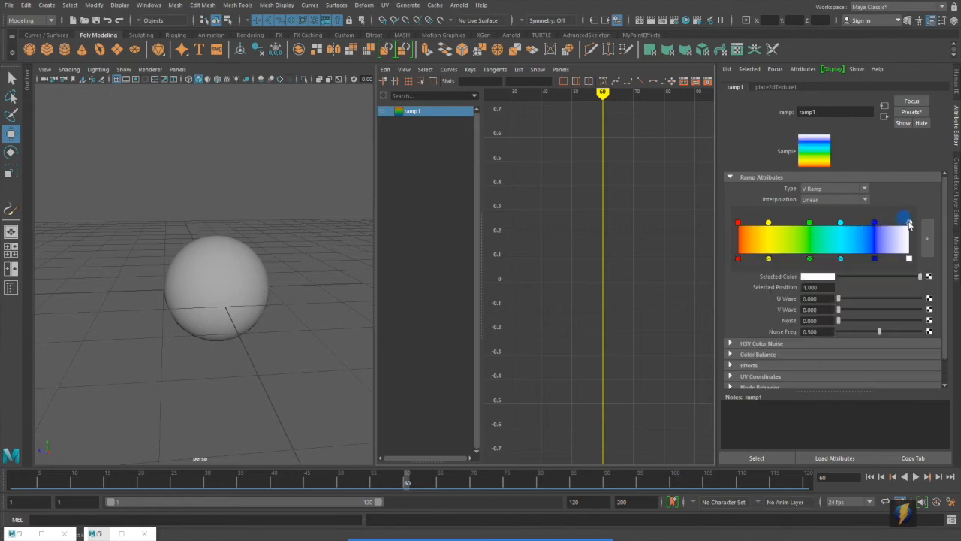
{"action": "left_click", "coordinate": [828, 281]}
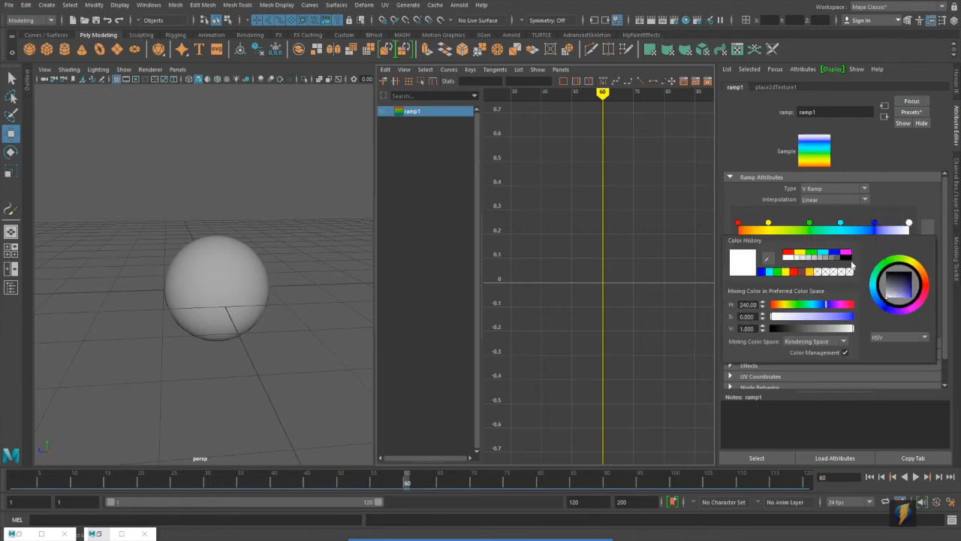
{"action": "left_click", "coordinate": [847, 252]}
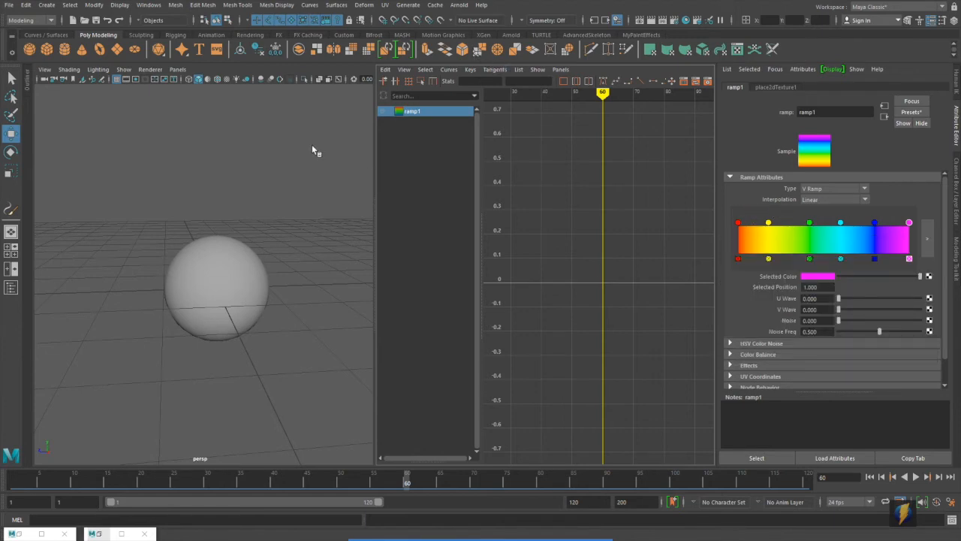
Turn on textured display in the perspective view to show the ramp on the sphere.
{"action": "key", "text": "6"}
{"action": "left_click_drag", "start_coordinate": [271, 283], "coordinate": [214, 285], "text": "alt"}
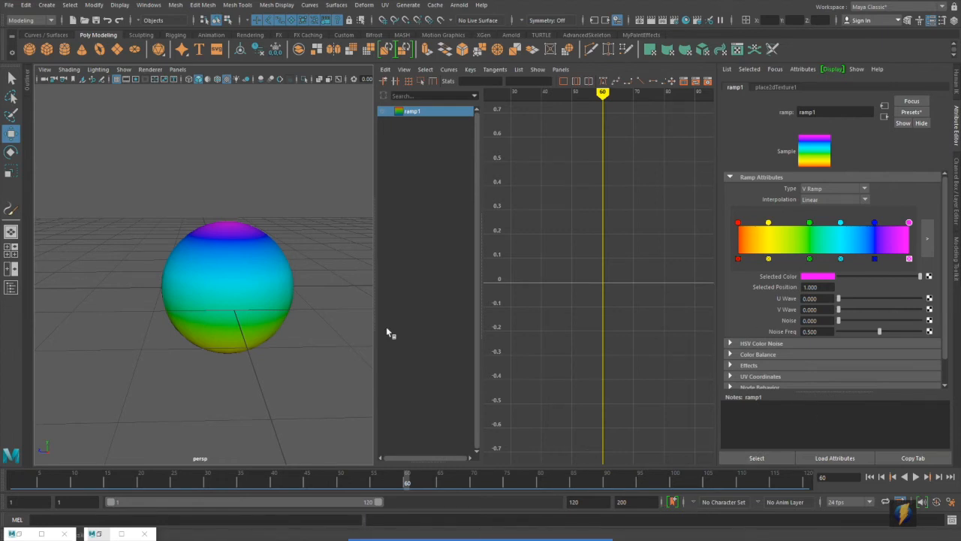
{"action": "left_click_drag", "start_coordinate": [244, 268], "coordinate": [261, 266], "text": "alt"}
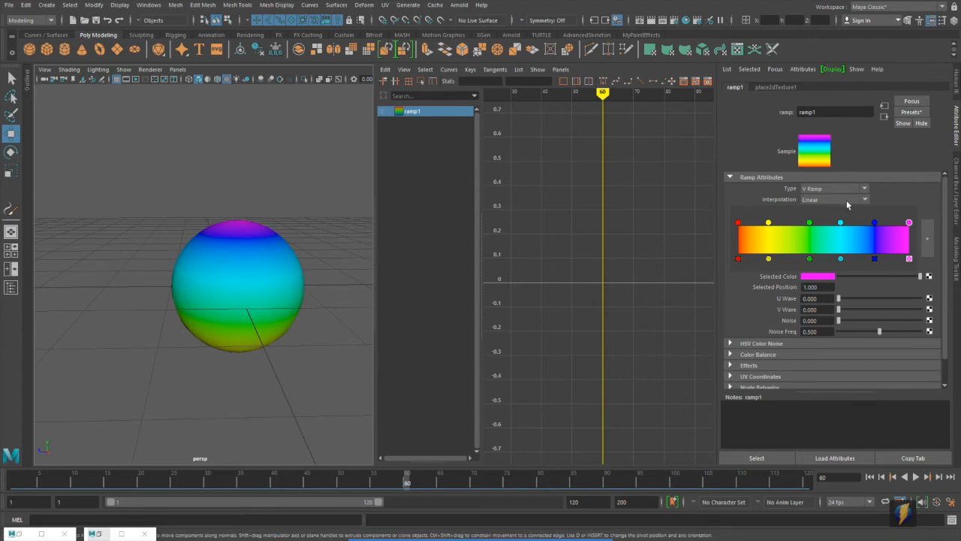
Set the ramp's interpolation to None and space its stops evenly, with blue at about 0.667 and magenta at about 0.863.
{"action": "left_click", "coordinate": [866, 201]}
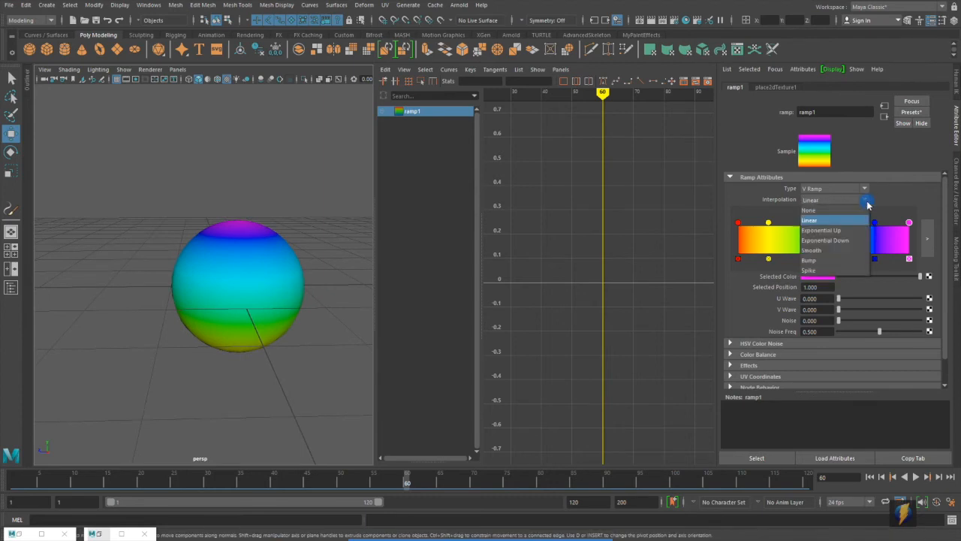
{"action": "left_click", "coordinate": [856, 211]}
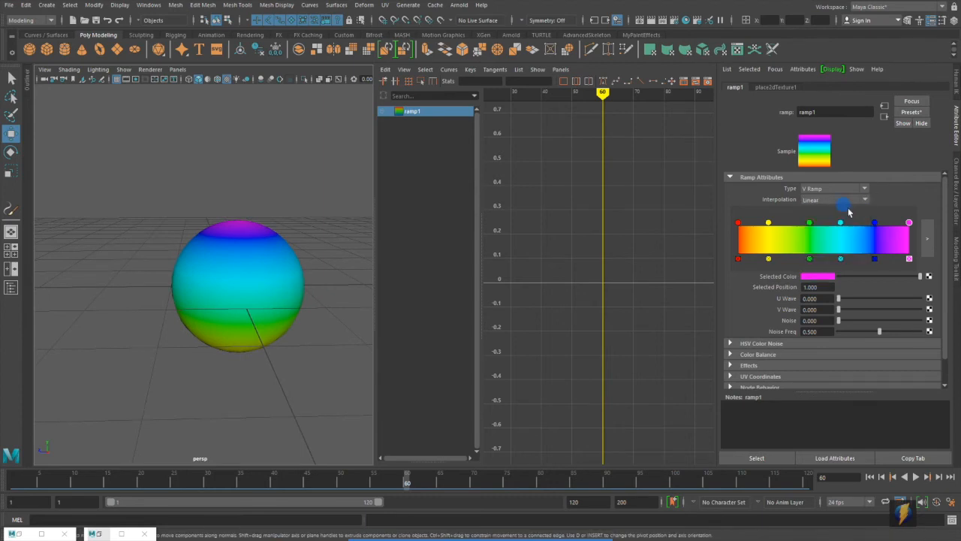
{"action": "left_click_drag", "start_coordinate": [315, 266], "coordinate": [330, 225], "text": "alt"}
{"action": "left_click_drag", "start_coordinate": [768, 224], "coordinate": [851, 223]}
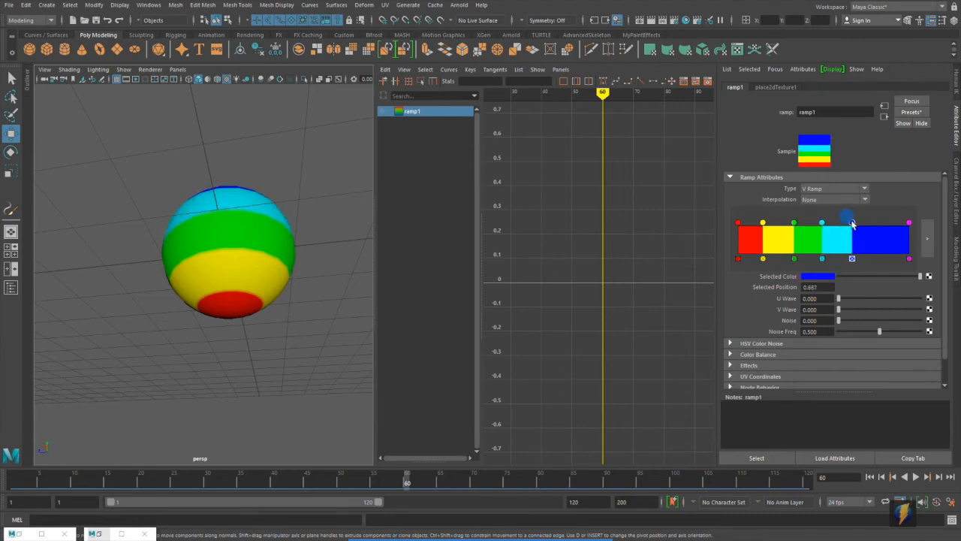
{"action": "left_click_drag", "start_coordinate": [910, 223], "coordinate": [886, 223]}
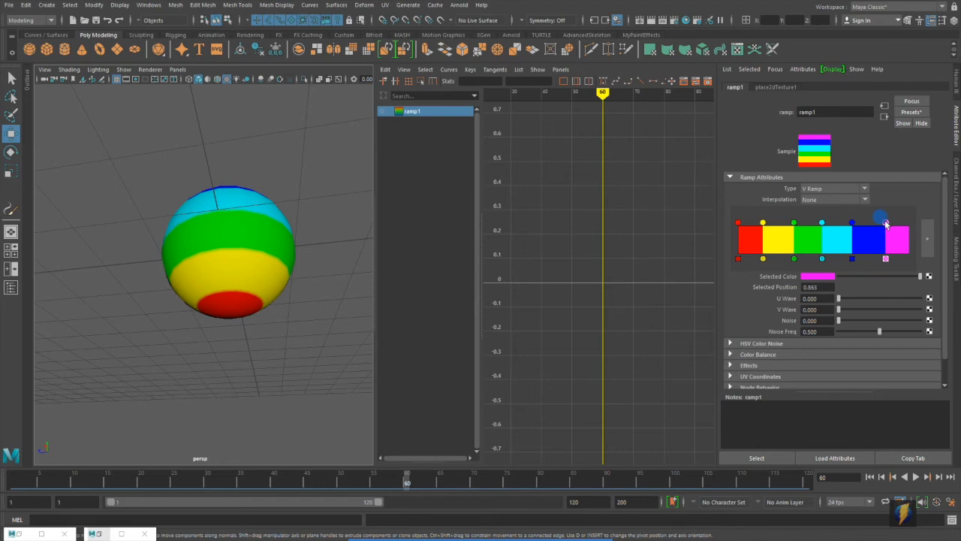
Raise the ramp's Noise to 1.000 to distort the color bands into a swirling pattern.
{"action": "left_click_drag", "start_coordinate": [259, 232], "coordinate": [279, 271], "text": "alt"}
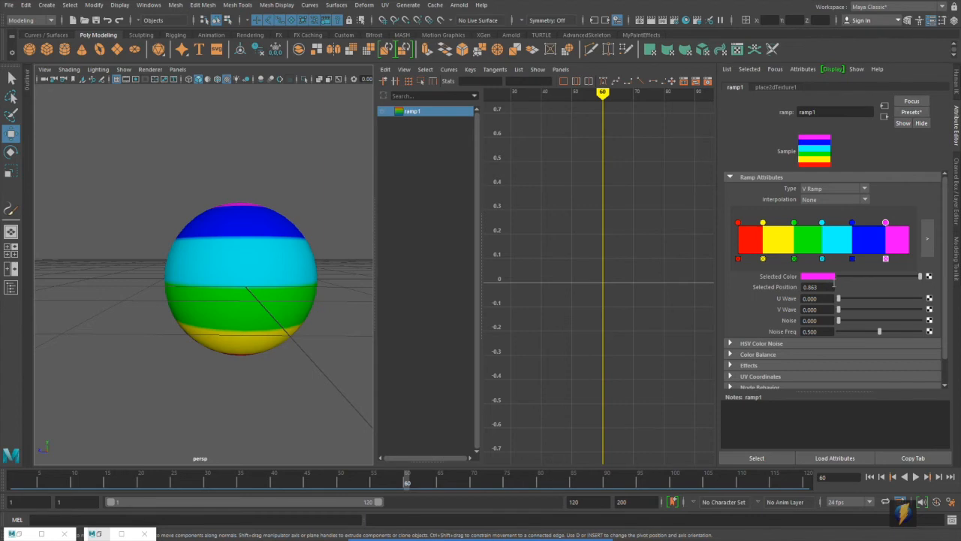
{"action": "left_click_drag", "start_coordinate": [839, 324], "coordinate": [882, 321]}
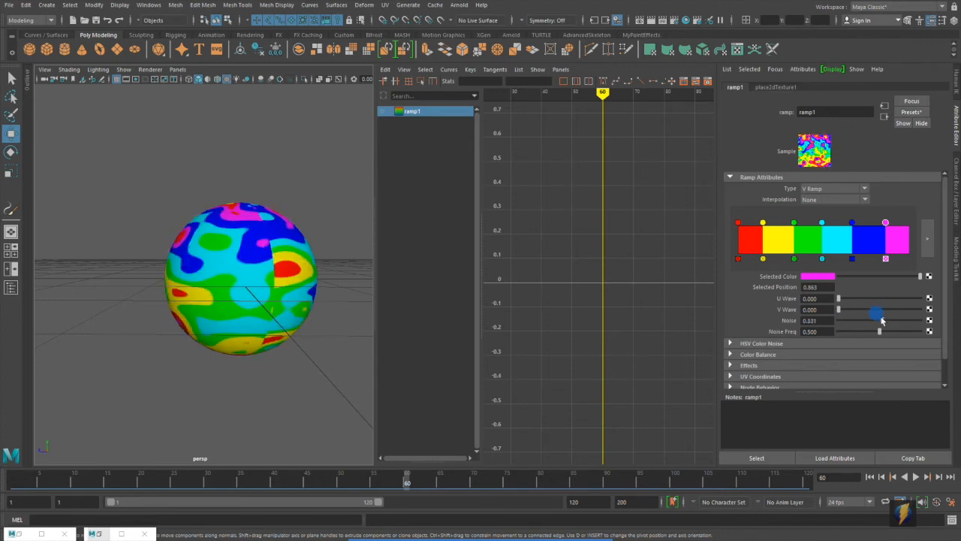
{"action": "left_click_drag", "start_coordinate": [254, 265], "coordinate": [369, 258], "text": "alt"}
{"action": "right_click_drag", "start_coordinate": [214, 281], "coordinate": [269, 287], "text": "alt"}
{"action": "left_click_drag", "start_coordinate": [882, 322], "coordinate": [931, 326]}
Try a slight U Wave on the ramp and return U Wave to 0.
{"action": "mouse_move", "coordinate": [840, 309]}
{"action": "left_mouse_down"}
{"action": "mouse_move", "coordinate": [925, 308]}
{"action": "mouse_move", "coordinate": [837, 310]}
{"action": "mouse_move", "coordinate": [841, 300]}
{"action": "mouse_move", "coordinate": [935, 301]}
{"action": "mouse_move", "coordinate": [842, 305]}
{"action": "left_mouse_up"}
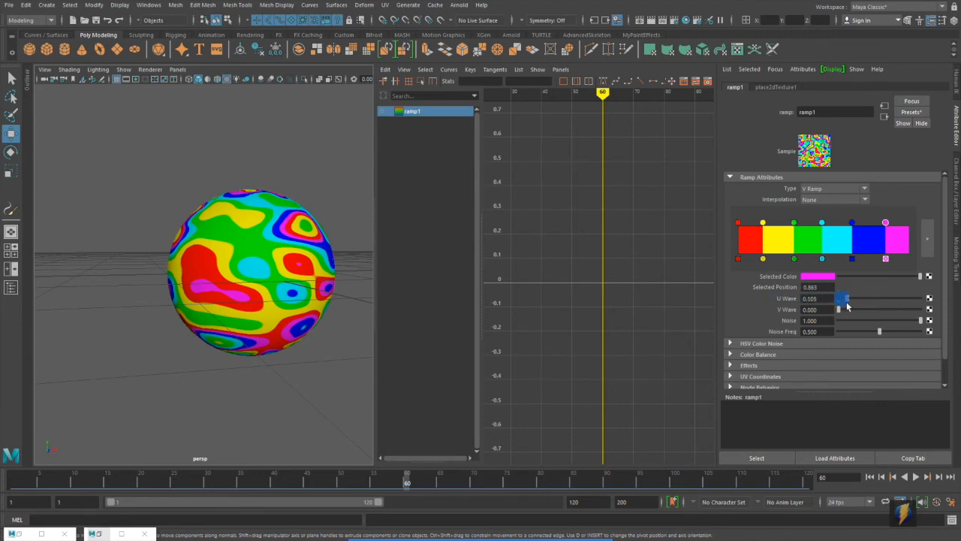
{"action": "left_click_drag", "start_coordinate": [279, 305], "coordinate": [270, 298], "text": "alt"}
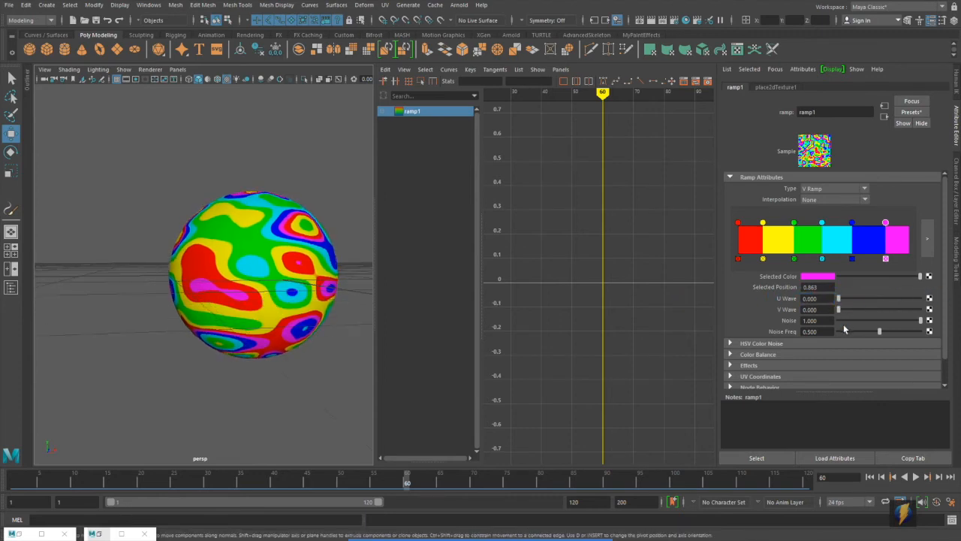
Raise the ramp's Noise Freq to about 0.722 and inspect the denser pattern on the sphere.
{"action": "mouse_move", "coordinate": [881, 334]}
{"action": "left_mouse_down"}
{"action": "mouse_move", "coordinate": [931, 332]}
{"action": "mouse_move", "coordinate": [897, 337]}
{"action": "left_mouse_up"}
{"action": "left_click_drag", "start_coordinate": [301, 268], "coordinate": [146, 277], "text": "alt"}
{"action": "right_click_drag", "start_coordinate": [146, 277], "coordinate": [186, 269], "text": "alt"}
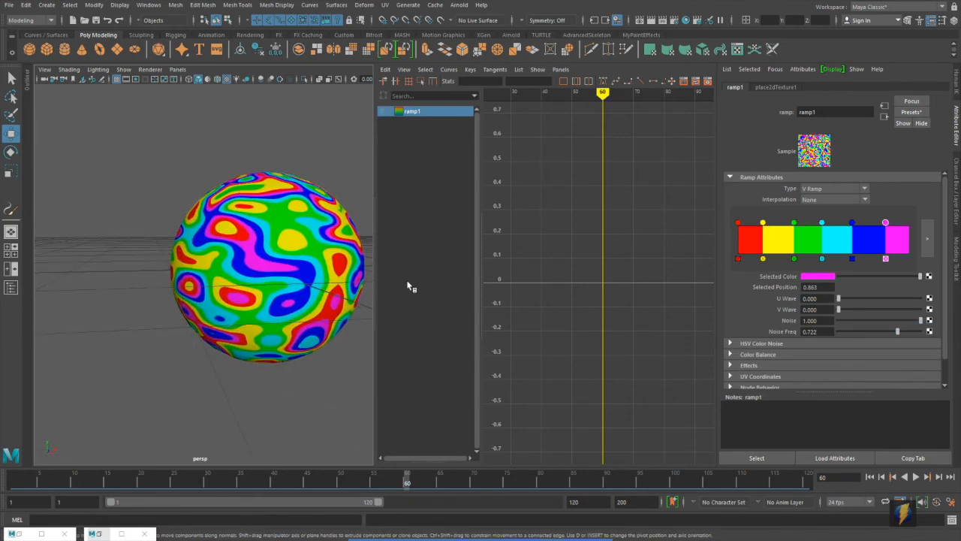
{"action": "middle_click_drag", "start_coordinate": [232, 260], "coordinate": [219, 262], "text": "alt"}
{"action": "mouse_move", "coordinate": [922, 321]}
{"action": "left_mouse_down"}
{"action": "mouse_move", "coordinate": [841, 322]}
{"action": "mouse_move", "coordinate": [931, 325]}
{"action": "left_mouse_up"}
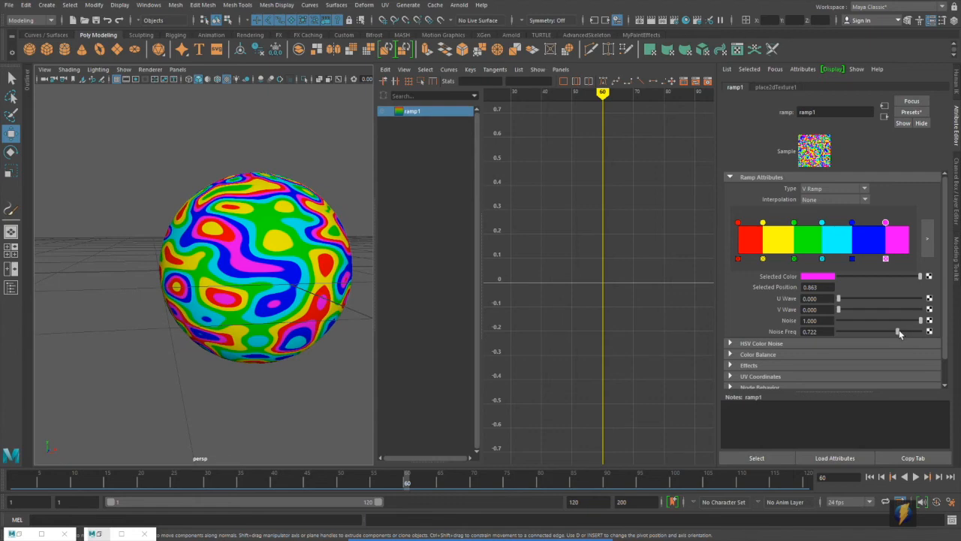
Set a key on the ramp's V Wave at 0 on frame 1.
{"action": "mouse_move", "coordinate": [839, 309]}
{"action": "left_mouse_down"}
{"action": "mouse_move", "coordinate": [912, 314]}
{"action": "mouse_move", "coordinate": [830, 323]}
{"action": "left_mouse_up"}
{"action": "left_click_drag", "start_coordinate": [571, 478], "coordinate": [3, 409]}
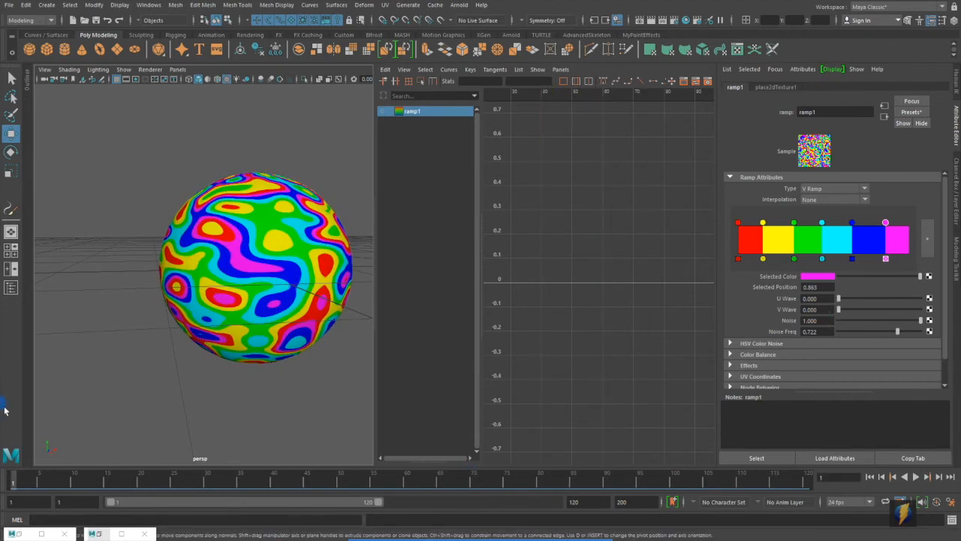
{"action": "right_click", "coordinate": [783, 310]}
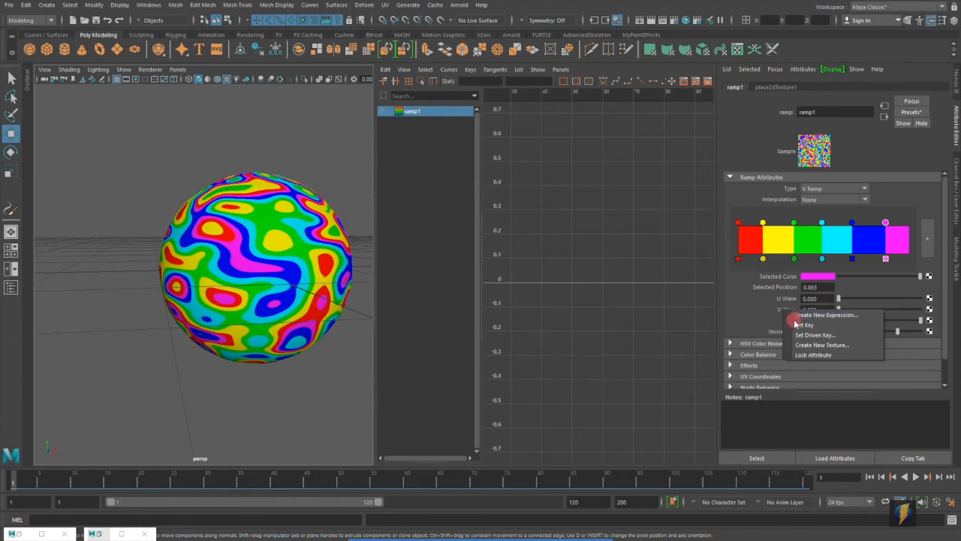
{"action": "left_click", "coordinate": [804, 325]}
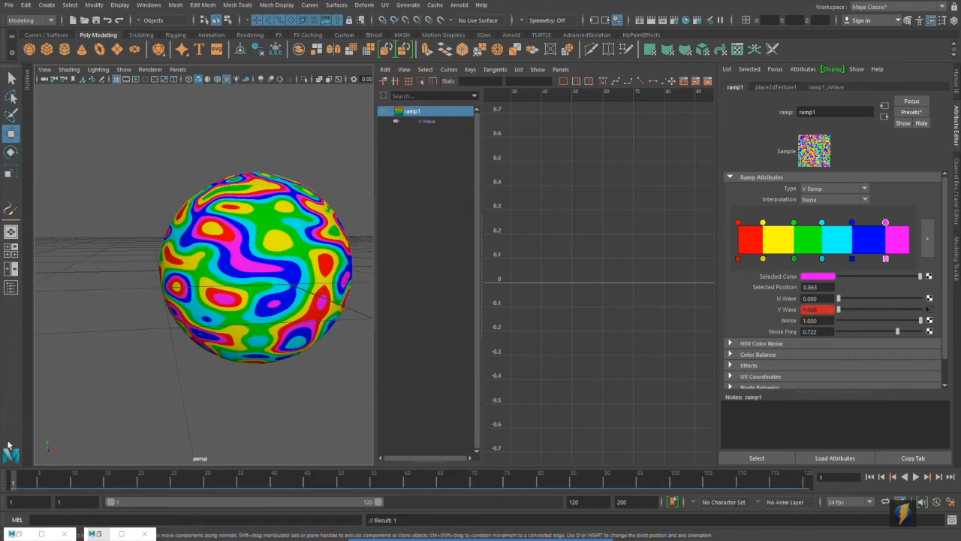
Key the ramp's V Wave at 1.000 on frame 120, and frame and select its curve in the Graph Editor.
{"action": "left_click_drag", "start_coordinate": [15, 483], "coordinate": [845, 492]}
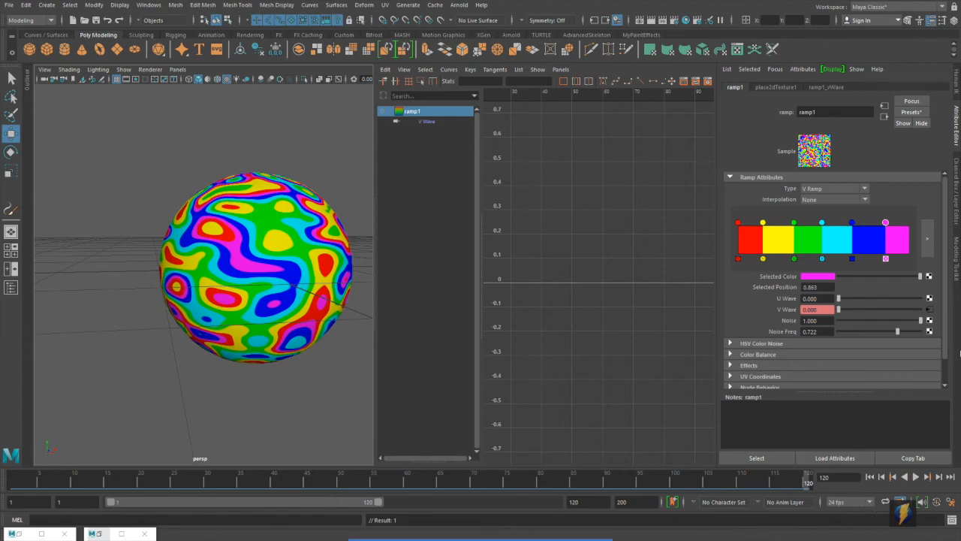
{"action": "left_click_drag", "start_coordinate": [838, 309], "coordinate": [952, 311]}
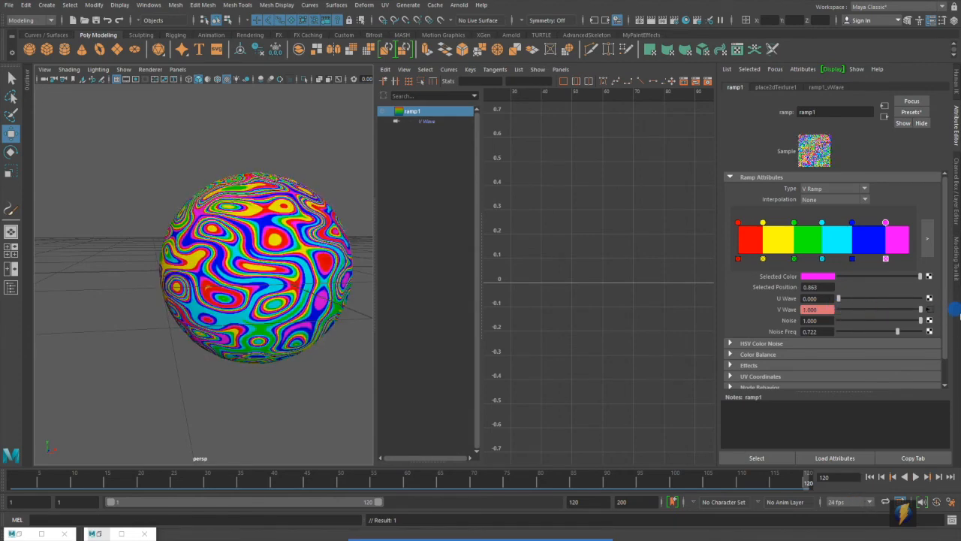
{"action": "right_click", "coordinate": [782, 314]}
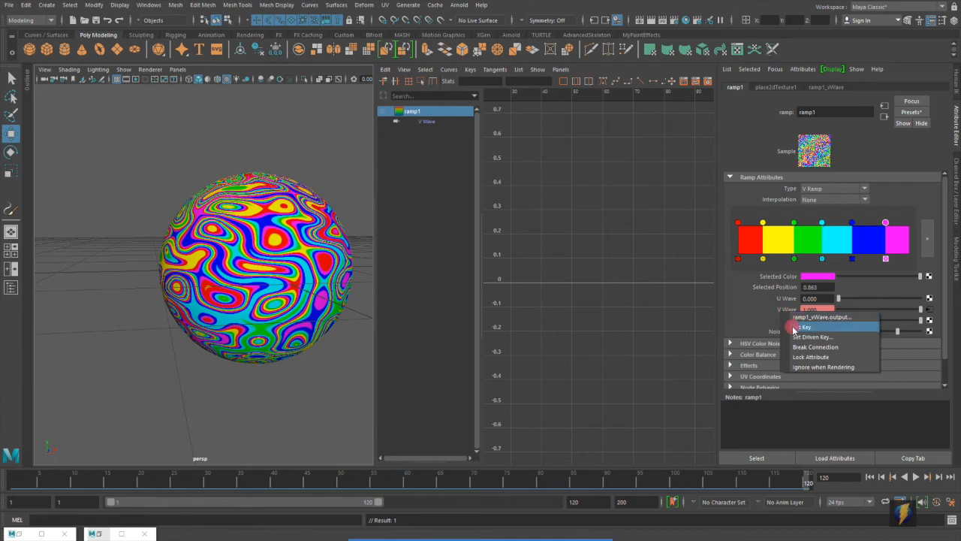
{"action": "left_click", "coordinate": [794, 328]}
{"action": "key", "text": "f"}
{"action": "left_click_drag", "start_coordinate": [575, 196], "coordinate": [606, 241]}
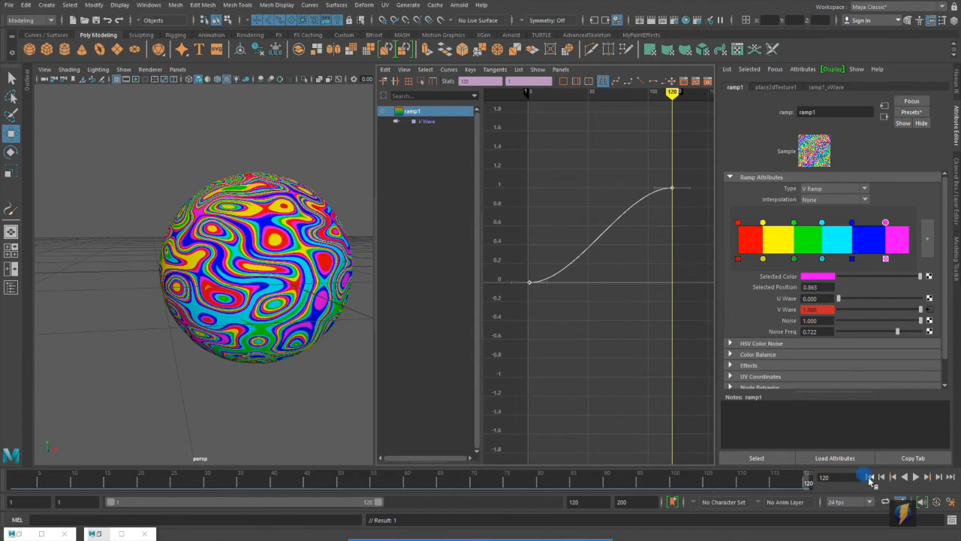
Play the V Wave animation from the first frame to review it, and return to frame 1.
{"action": "left_click", "coordinate": [870, 477]}
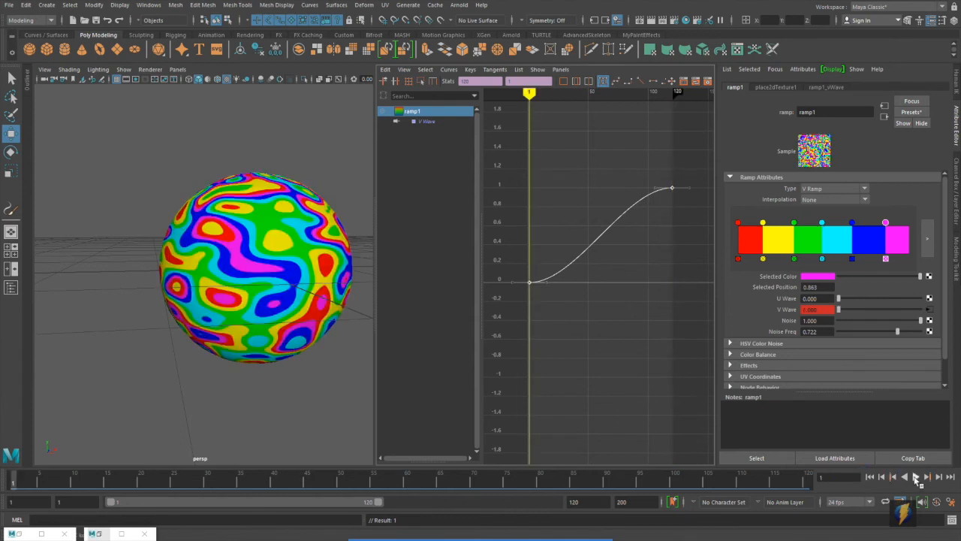
{"action": "left_click", "coordinate": [916, 478]}
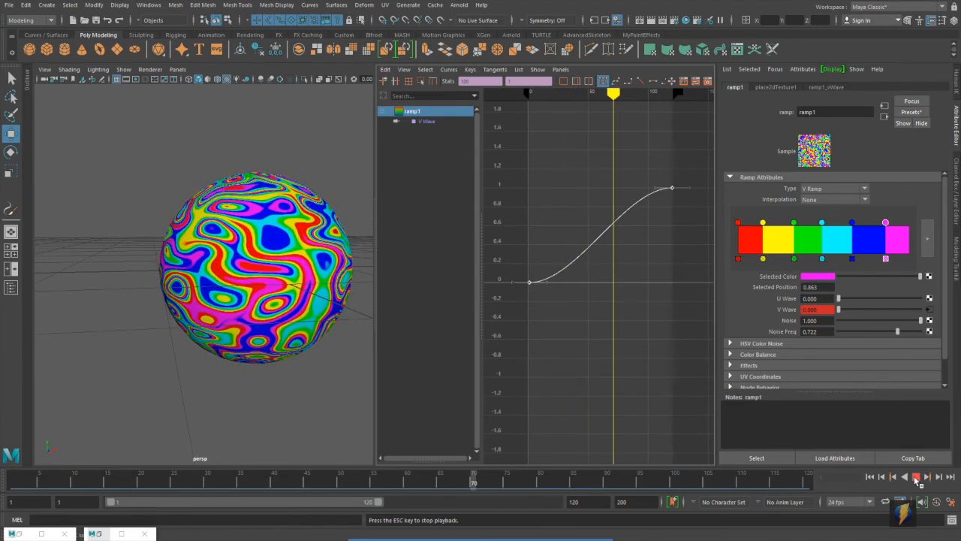
{"action": "left_click", "coordinate": [916, 478]}
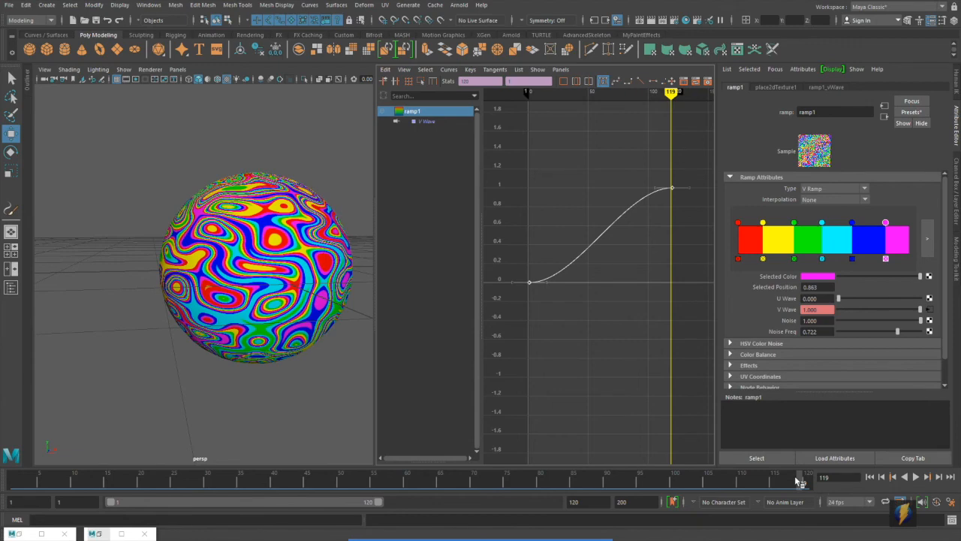
{"action": "key", "text": "alt+v"}
{"action": "left_click_drag", "start_coordinate": [513, 437], "coordinate": [0, 352]}
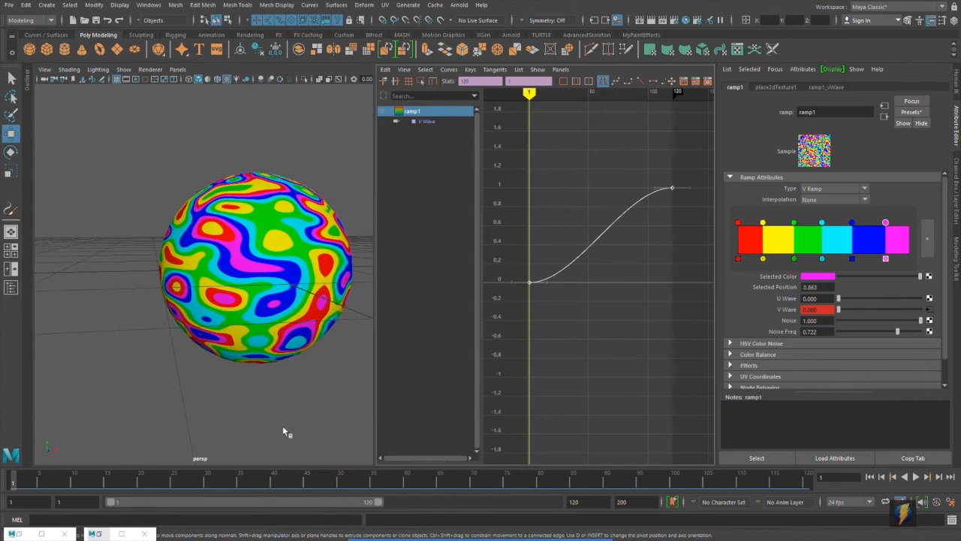
Select the sphere and check the Graph Editor and timeline for animation keys on it.
{"action": "left_click", "coordinate": [147, 145]}
{"action": "left_click", "coordinate": [347, 244]}
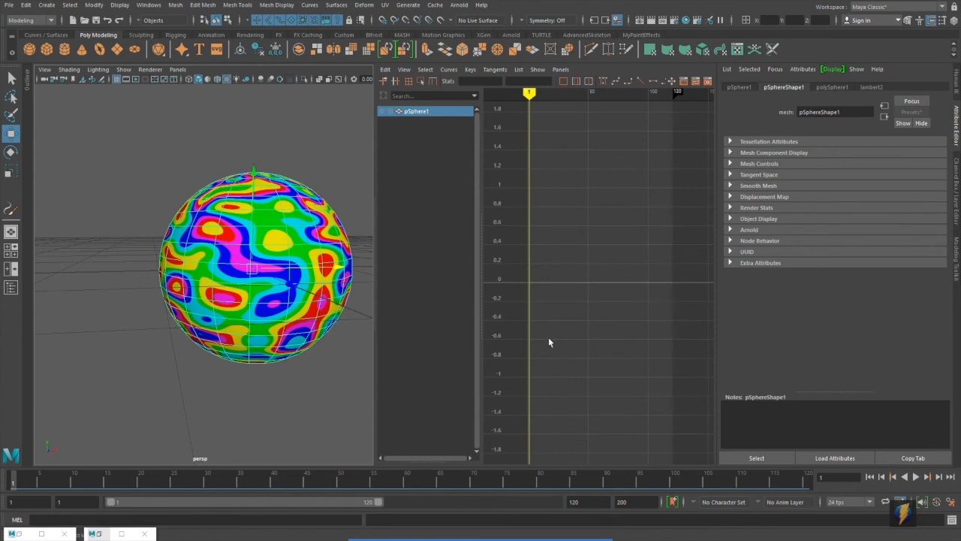
{"action": "left_click", "coordinate": [163, 214]}
{"action": "left_click", "coordinate": [214, 234]}
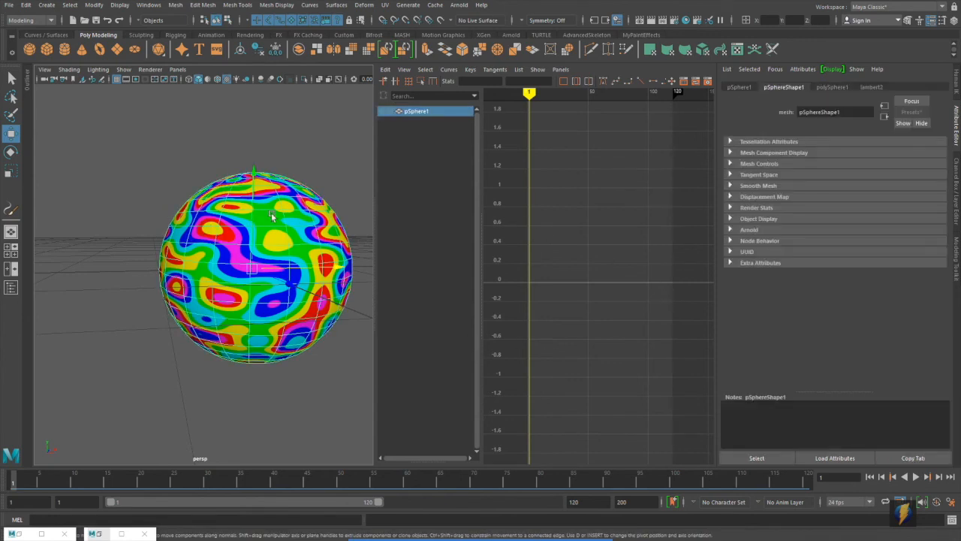
{"action": "left_click", "coordinate": [27, 481]}
{"action": "mouse_move", "coordinate": [27, 481]}
{"action": "left_mouse_down"}
{"action": "mouse_move", "coordinate": [398, 477]}
{"action": "mouse_move", "coordinate": [12, 481]}
{"action": "left_mouse_up"}
Open the Hypershade, select the lambert2 material and put the Hypershade window away.
{"action": "left_click", "coordinate": [686, 21]}
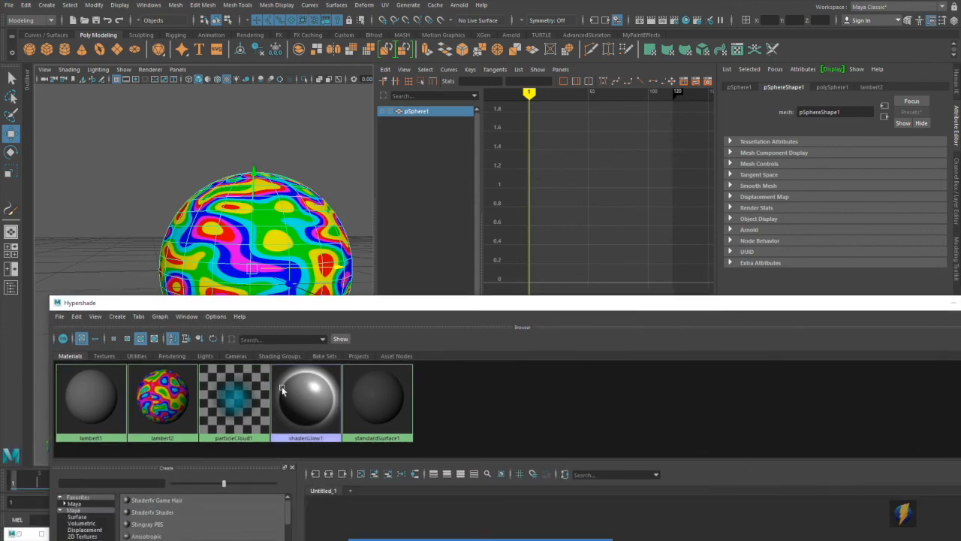
{"action": "left_click", "coordinate": [169, 395]}
{"action": "left_click_drag", "start_coordinate": [368, 302], "coordinate": [350, 260]}
{"action": "left_click", "coordinate": [904, 260]}
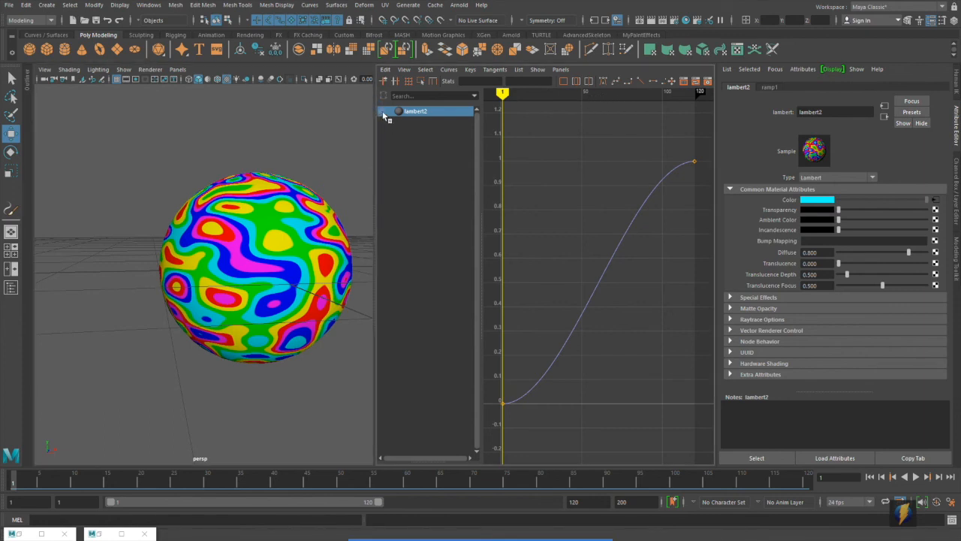
Examine lambert2's curve in an enlarged Graph Editor, widen its node list, restore the split layout and select the curve's keys.
{"action": "key", "text": "space"}
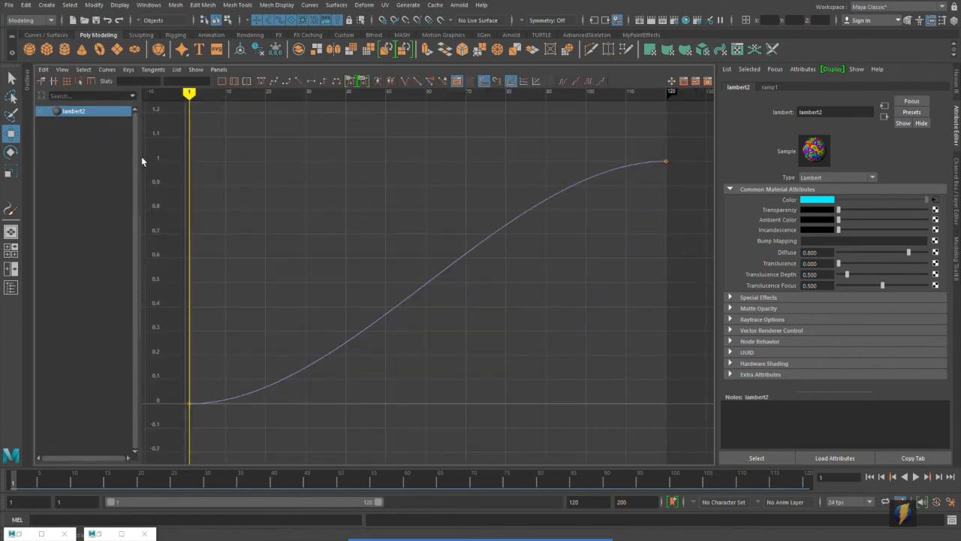
{"action": "left_click_drag", "start_coordinate": [139, 156], "coordinate": [262, 161]}
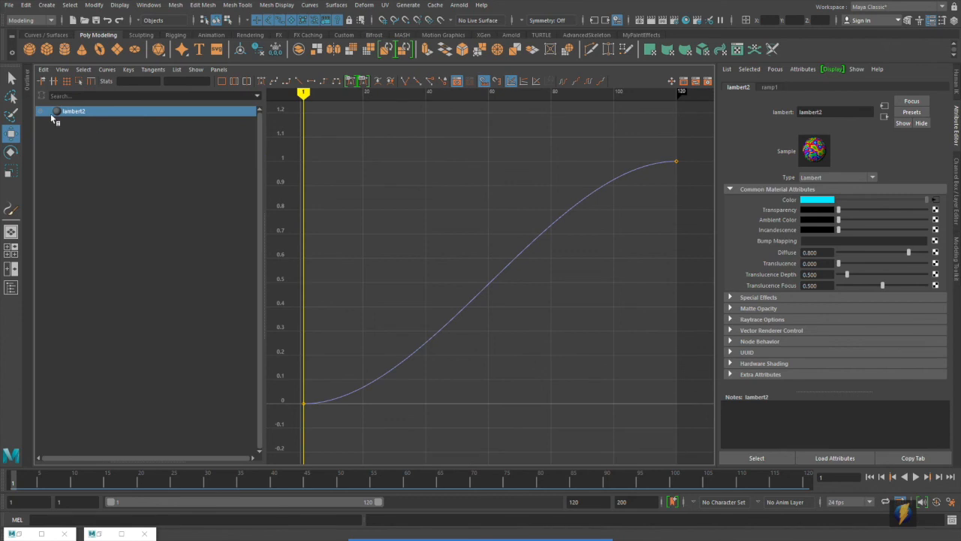
{"action": "left_click", "coordinate": [141, 135]}
{"action": "left_click_drag", "start_coordinate": [265, 247], "coordinate": [187, 233]}
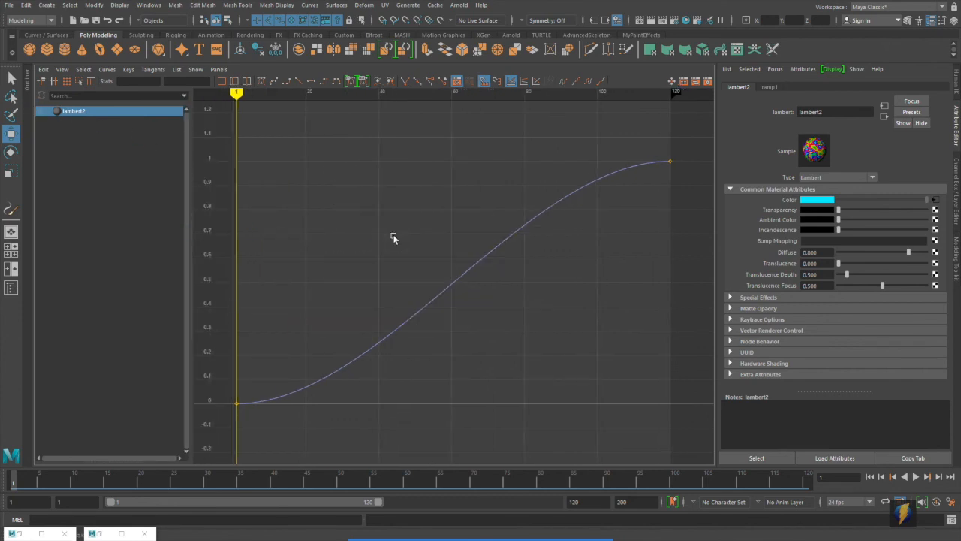
{"action": "key", "text": "space"}
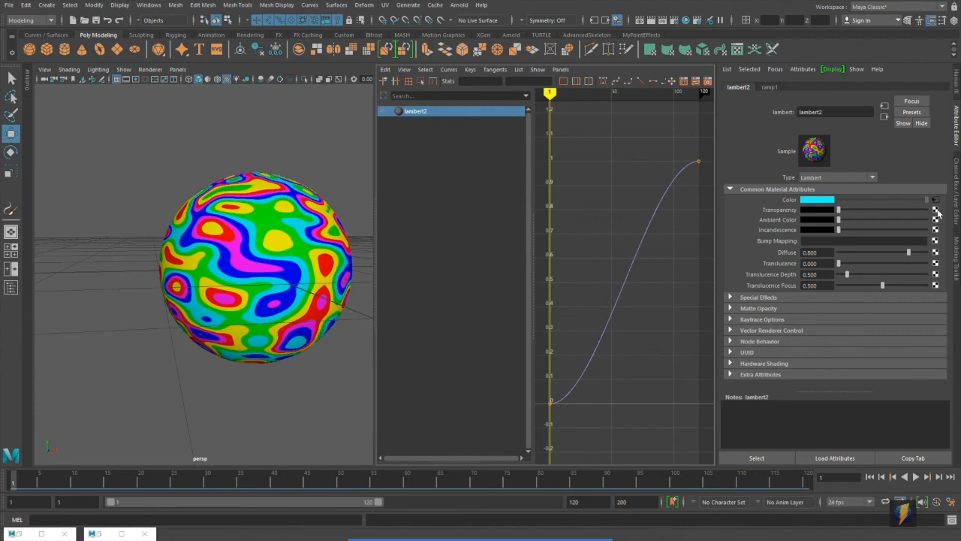
{"action": "left_click_drag", "start_coordinate": [600, 237], "coordinate": [675, 322]}
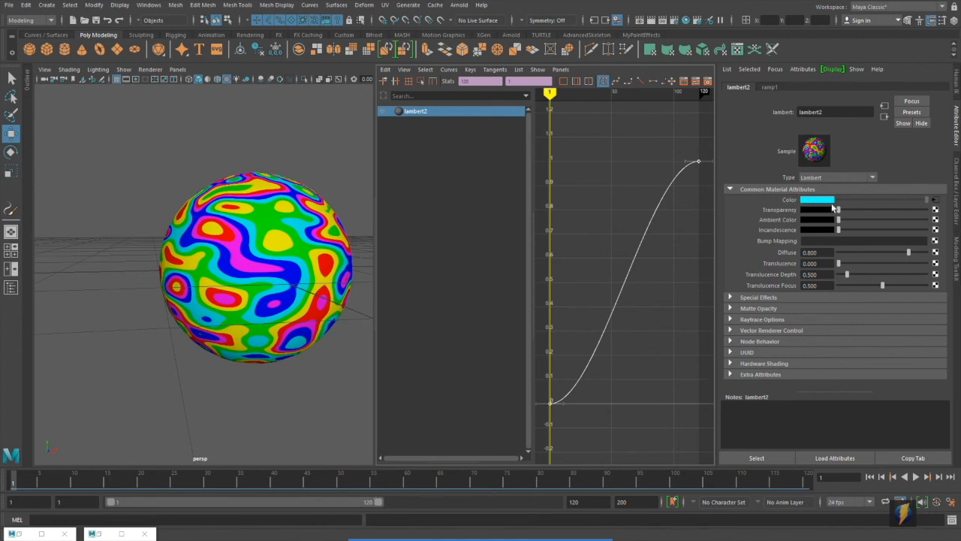
Follow lambert2's Color connection to ramp1, select that ramp node and select its V Wave keys in the Graph Editor.
{"action": "left_click", "coordinate": [935, 200]}
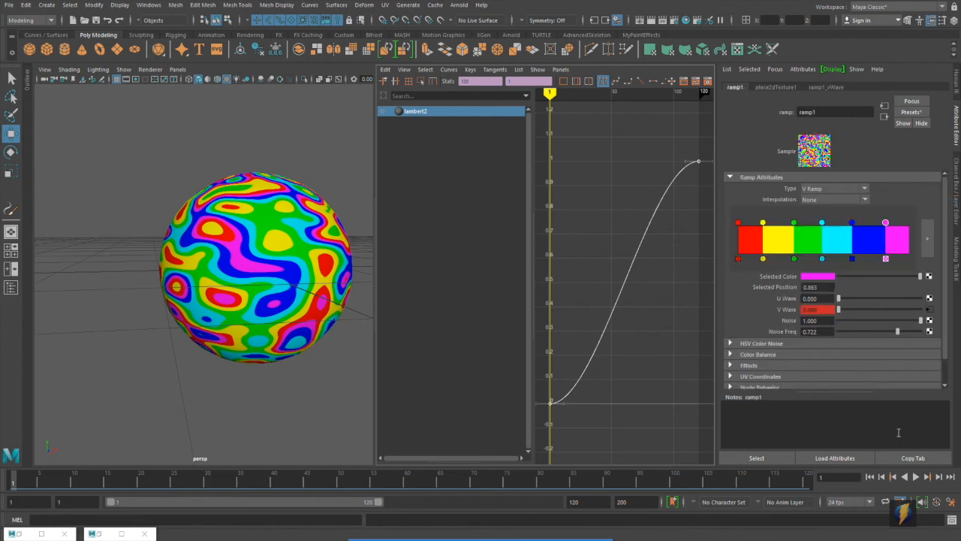
{"action": "left_click", "coordinate": [770, 458]}
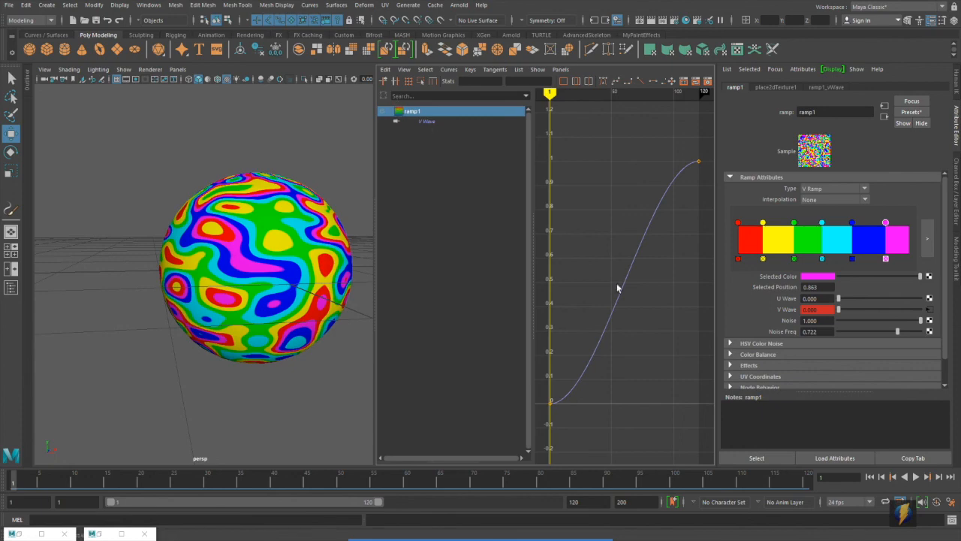
{"action": "mouse_move", "coordinate": [19, 481]}
{"action": "left_mouse_down"}
{"action": "mouse_move", "coordinate": [507, 481]}
{"action": "mouse_move", "coordinate": [15, 481]}
{"action": "left_mouse_up"}
{"action": "left_click_drag", "start_coordinate": [588, 232], "coordinate": [620, 308]}
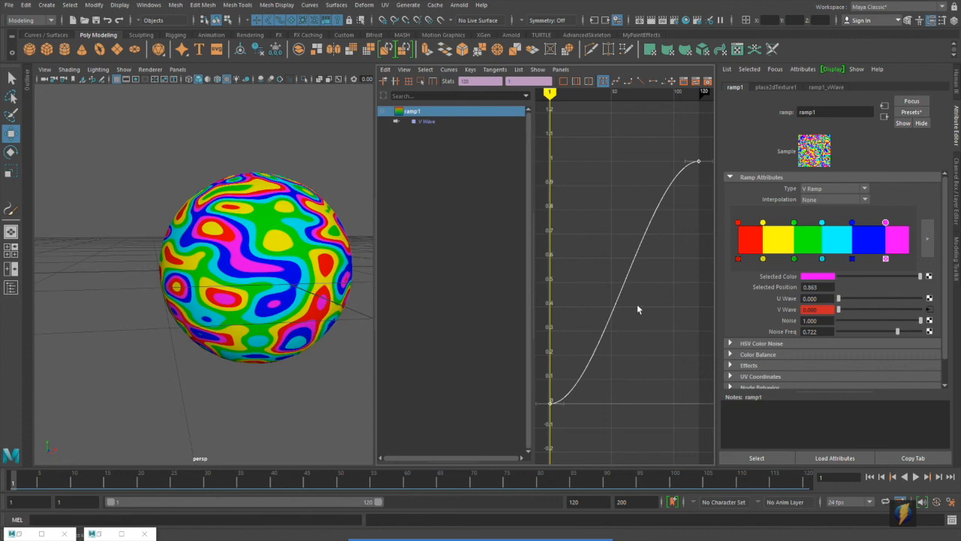
Open the Dope Sheet, expand ramp1 to inspect its V Wave keys, and minimize the window.
{"action": "left_click", "coordinate": [148, 5]}
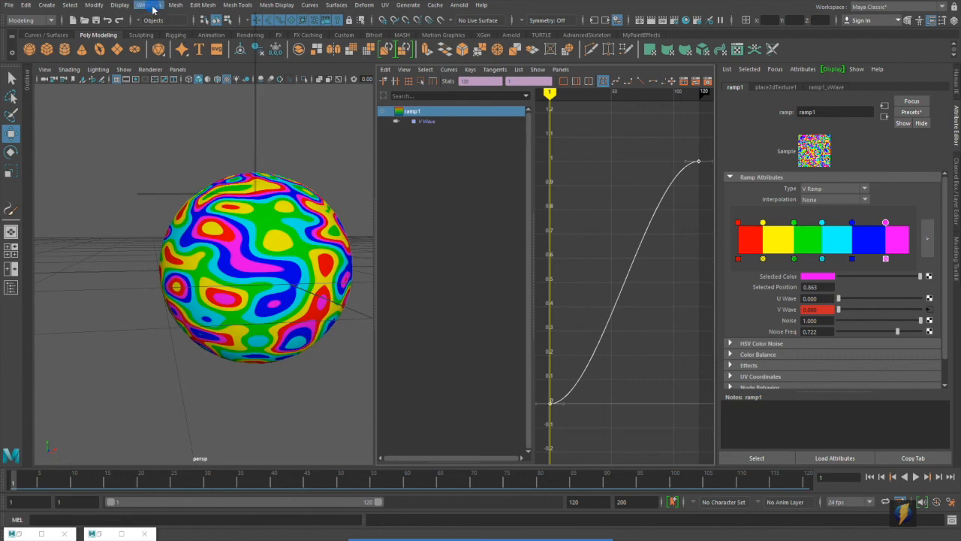
{"action": "mouse_move", "coordinate": [160, 60]}
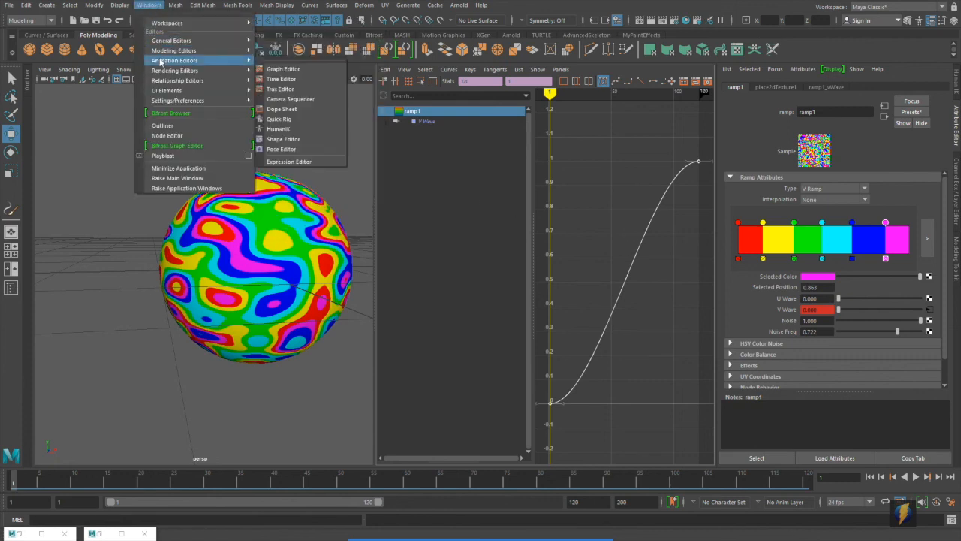
{"action": "left_click", "coordinate": [281, 109]}
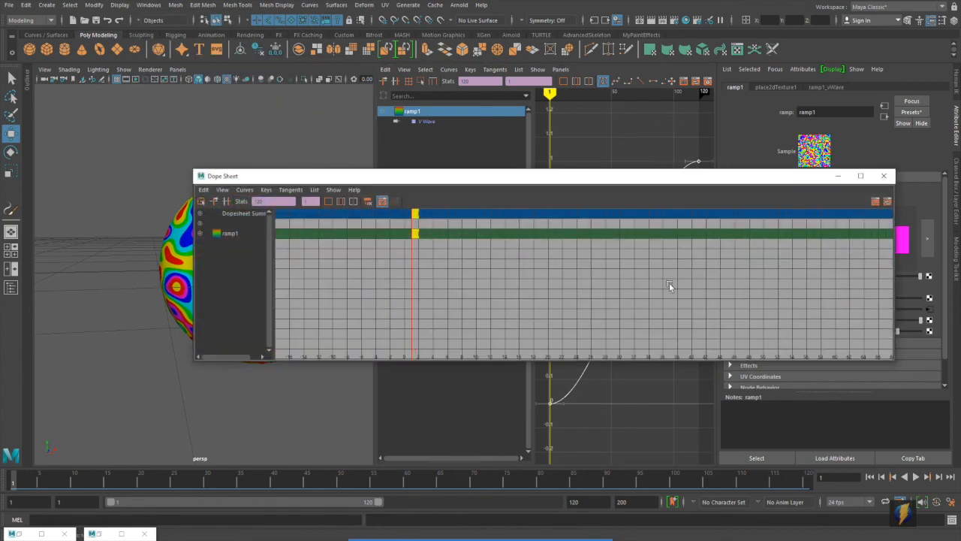
{"action": "middle_click_drag", "start_coordinate": [460, 269], "coordinate": [586, 281], "text": "alt"}
{"action": "left_click", "coordinate": [200, 233]}
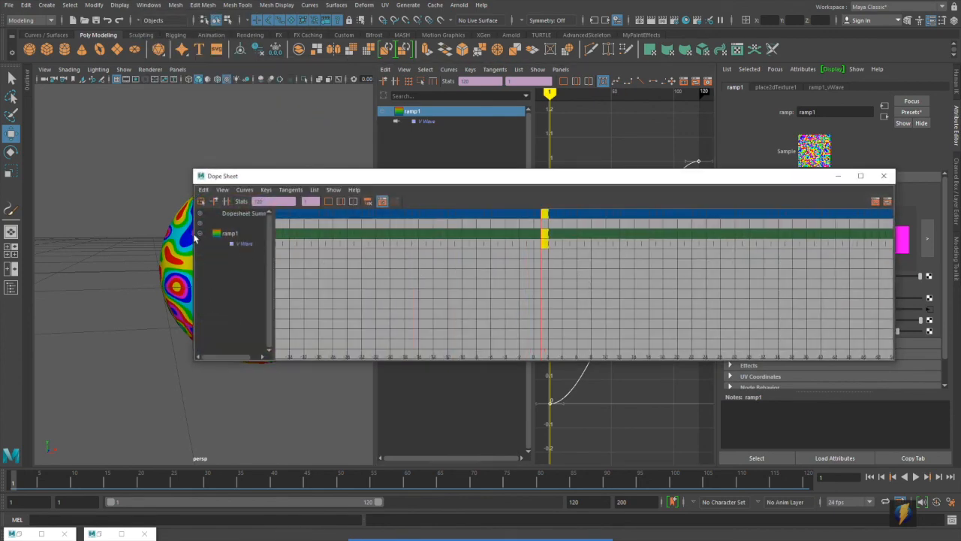
{"action": "left_click_drag", "start_coordinate": [502, 294], "coordinate": [575, 246]}
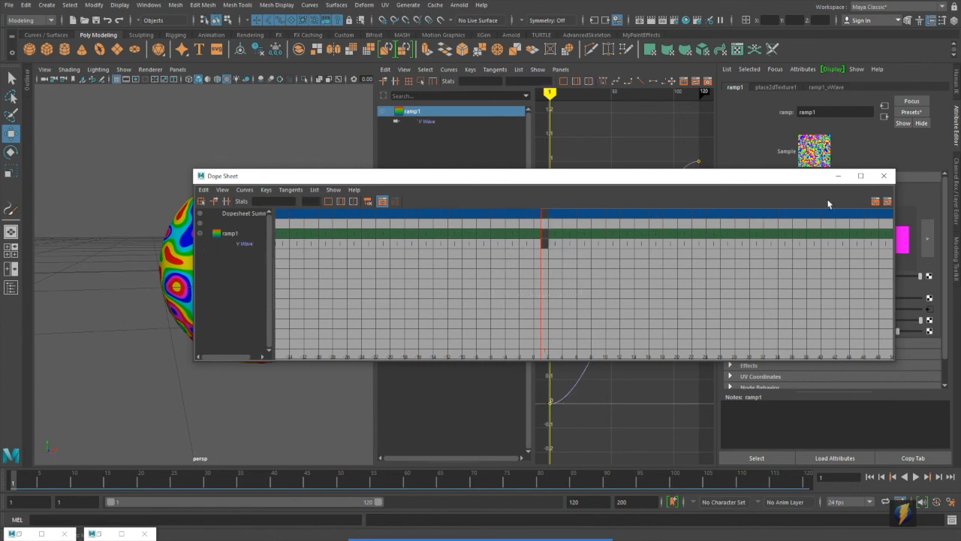
{"action": "left_click", "coordinate": [839, 176]}
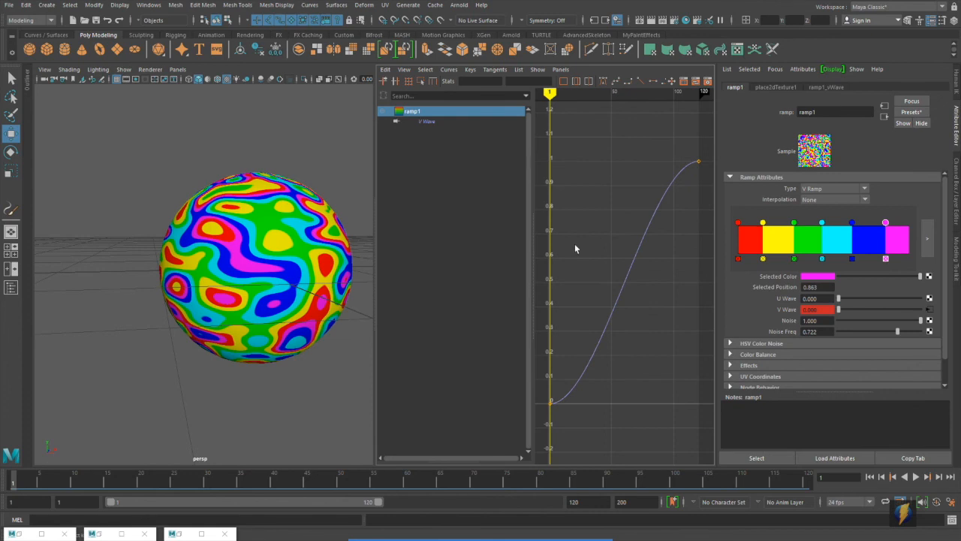